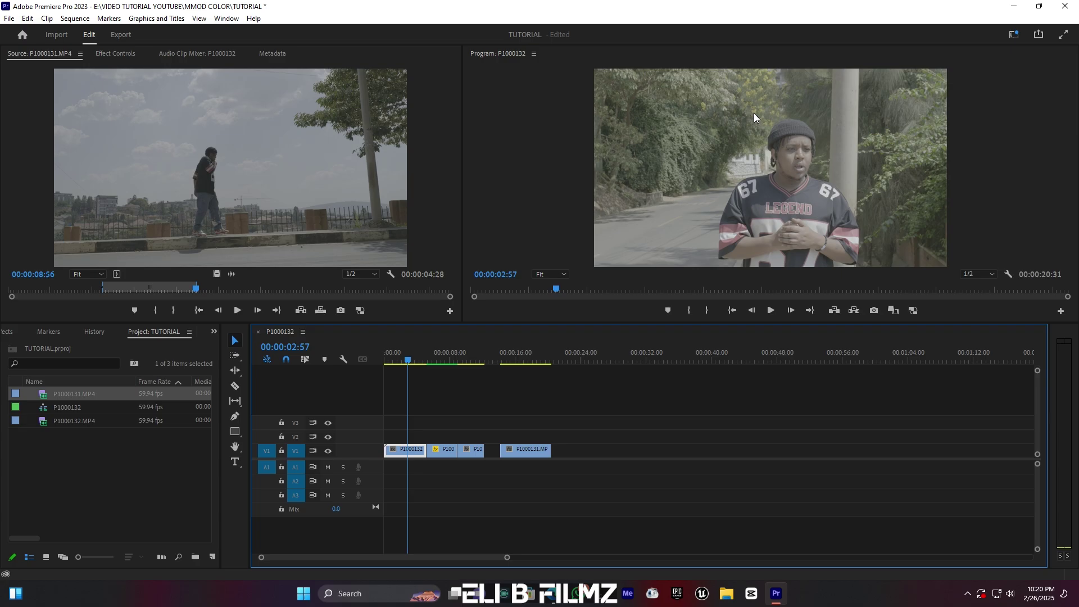
- Play through the P1000132 and P1000131 clips in the sequence to review the ungraded footage
key("space")
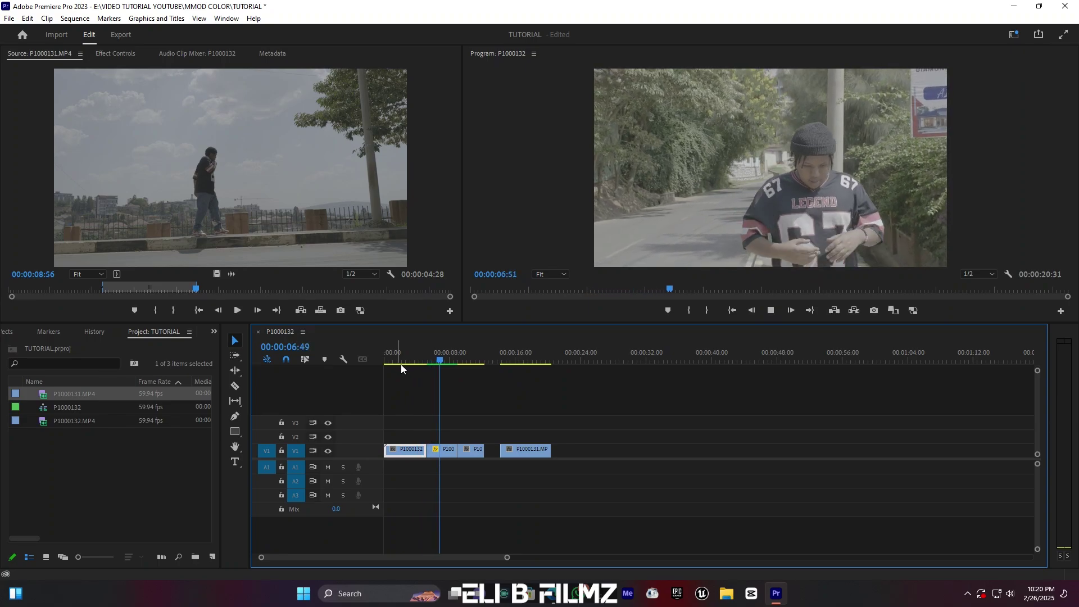
left_click(476, 364)
left_click(517, 356)
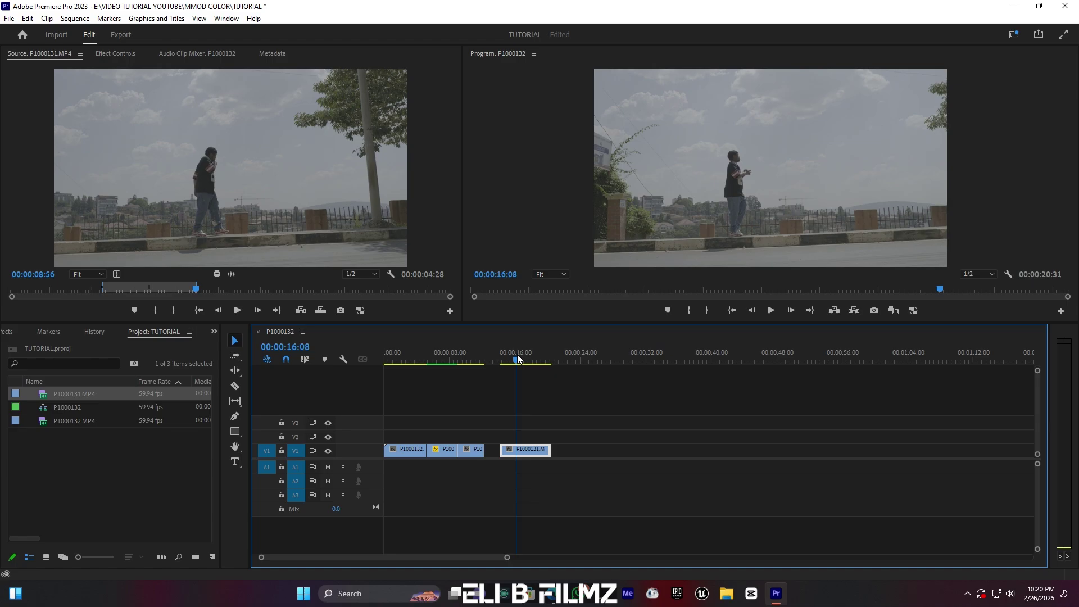
key("space")
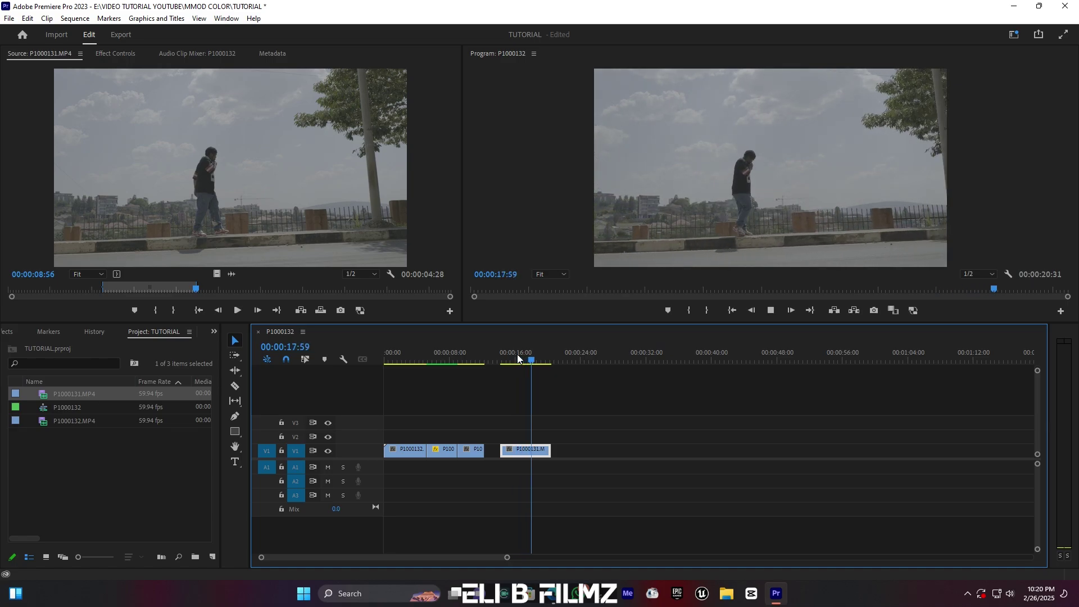
left_click(402, 354)
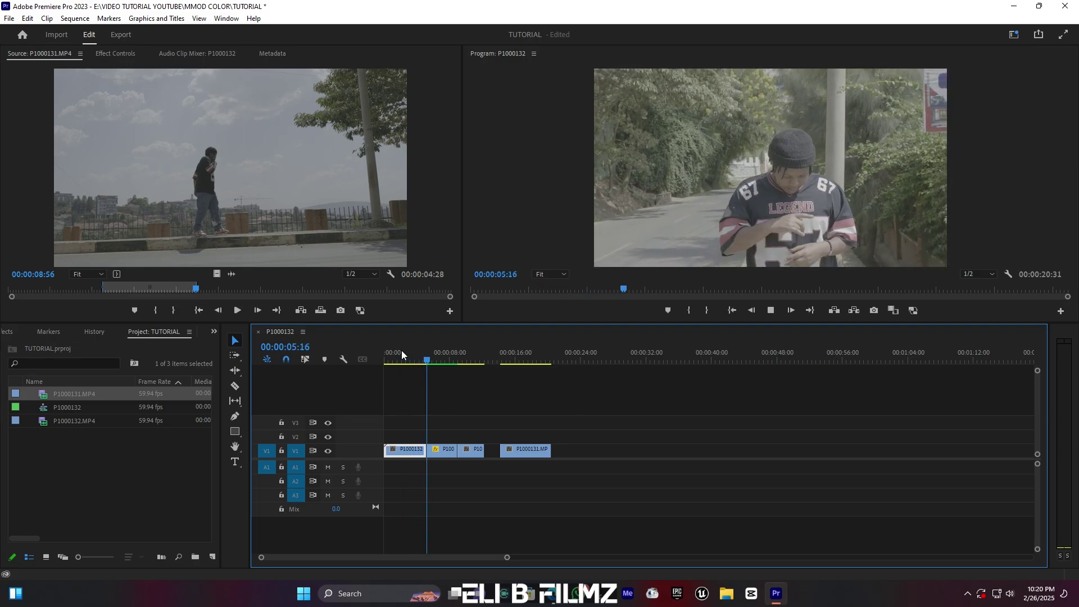
key("space")
left_click(526, 360)
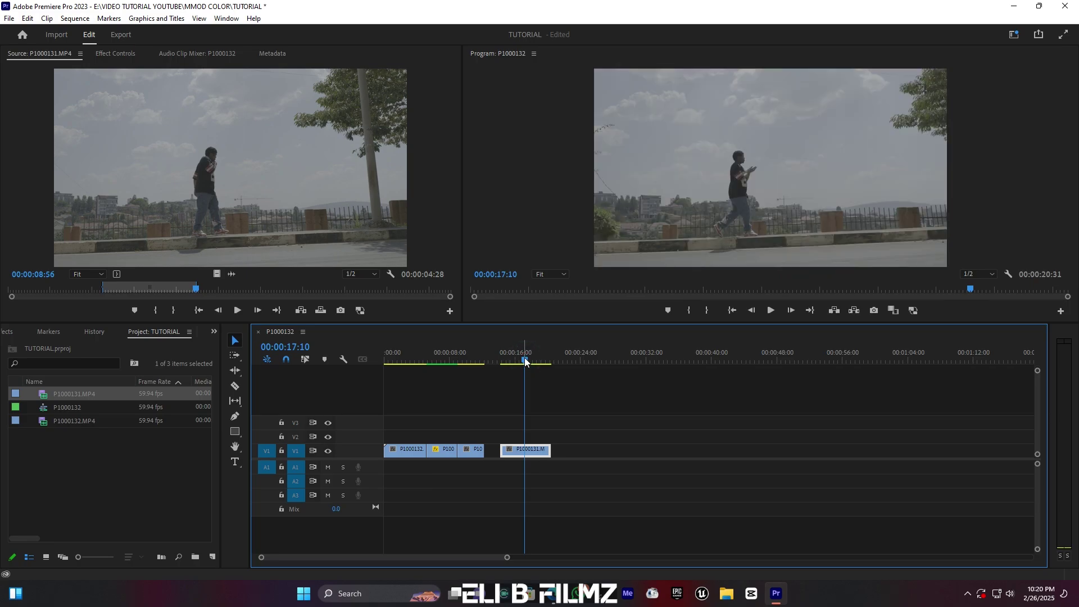
key("space")
key("space")
left_click(417, 356)
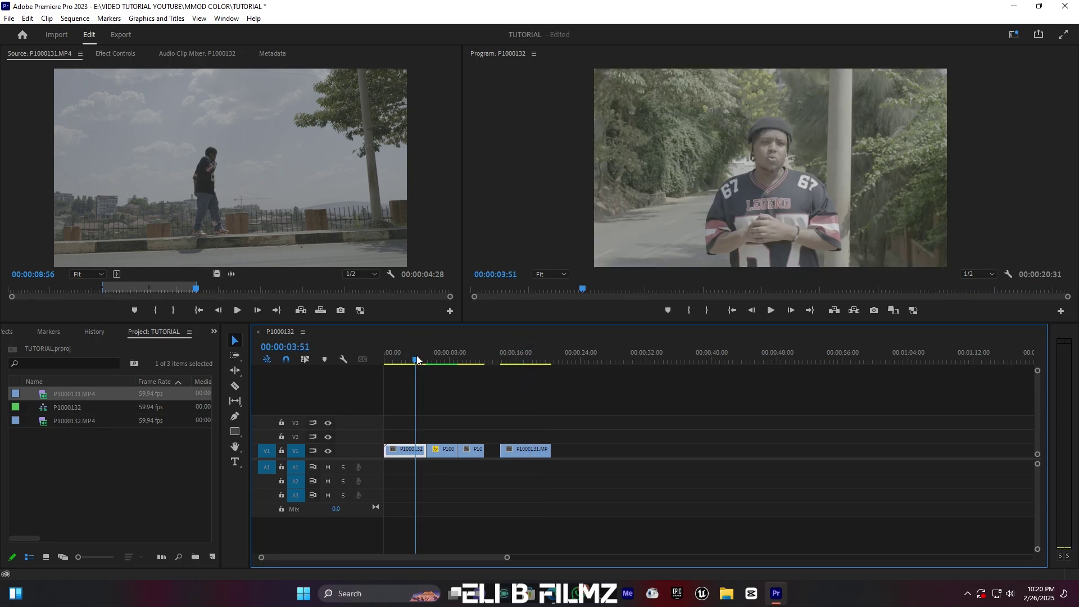
- Create an adjustment layer at 3840 x 2160, 59.94 fps, with square pixels
left_click_drag(507, 557, 527, 558)
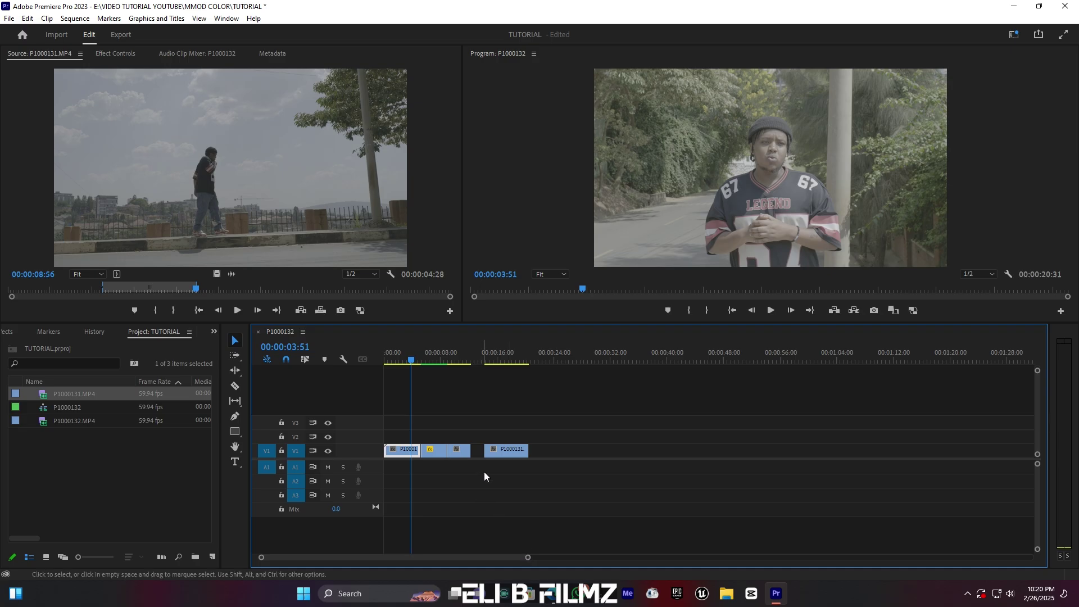
left_click(213, 558)
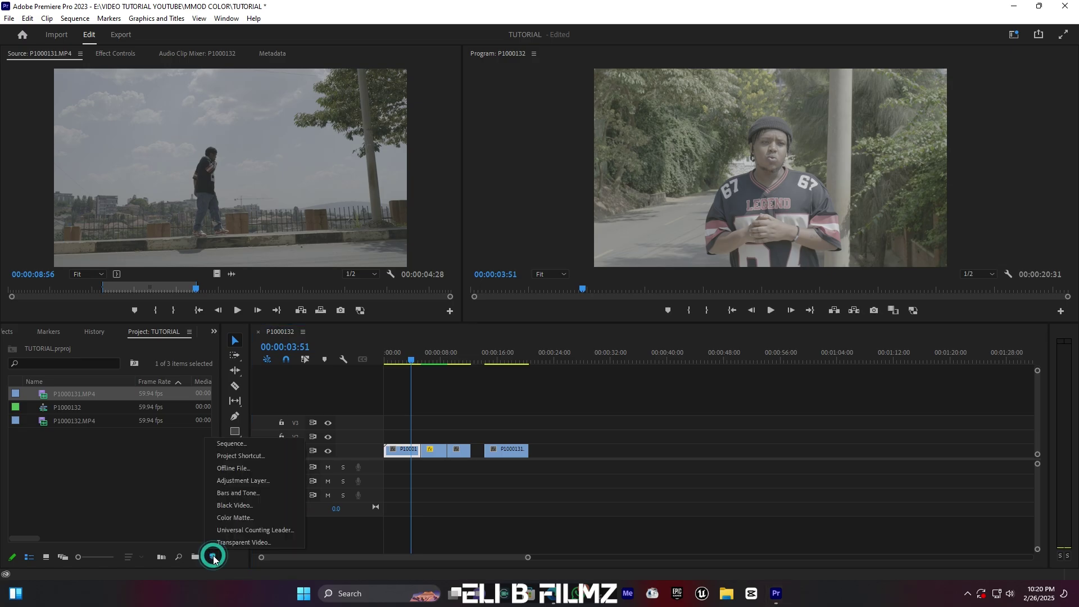
left_click(264, 483)
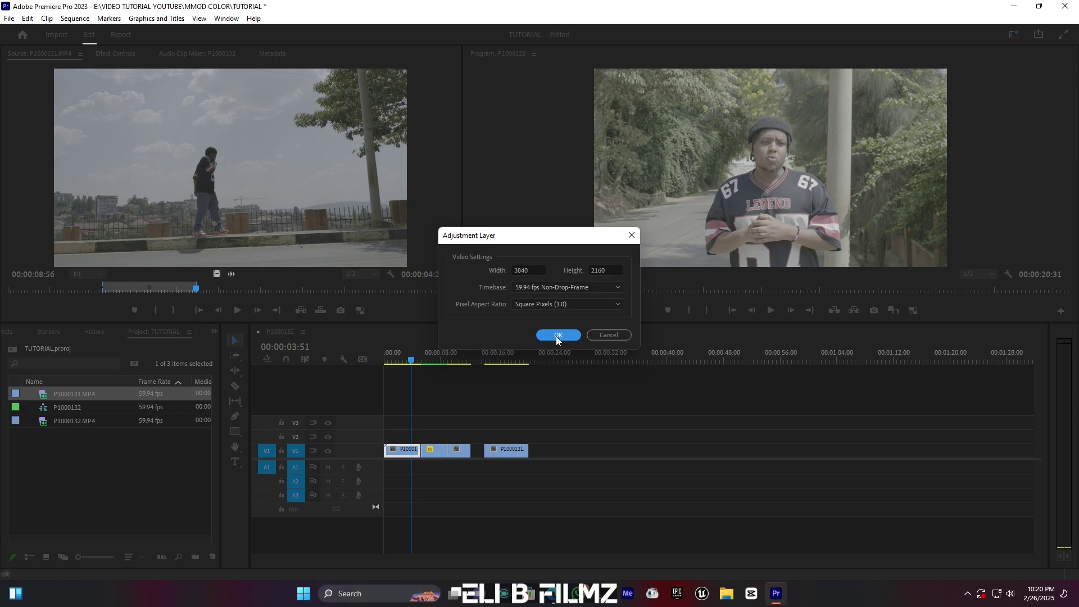
left_click(533, 269)
double_click(530, 270)
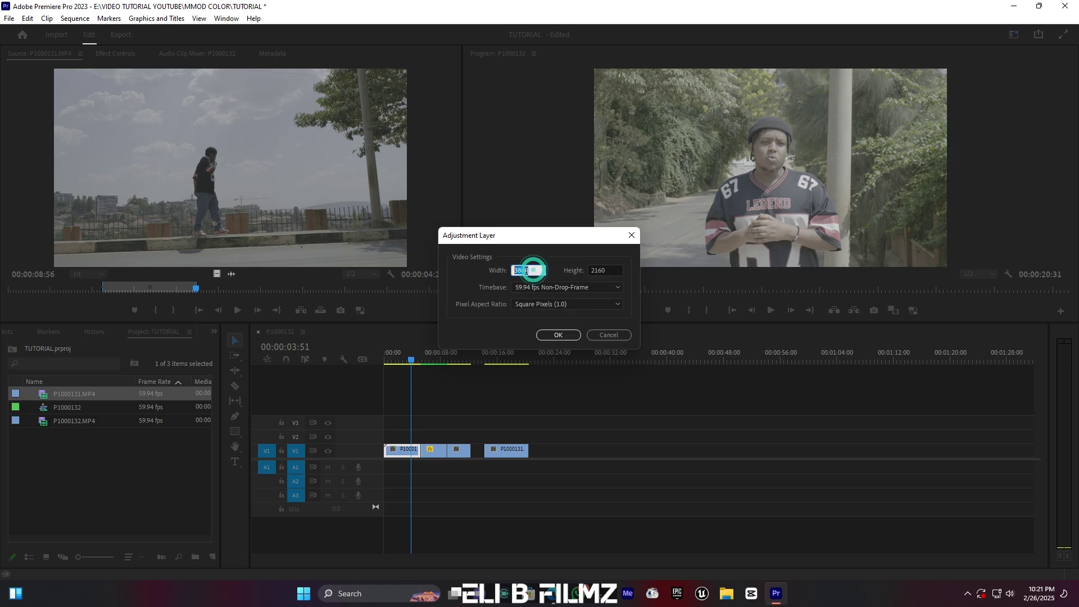
double_click(604, 271)
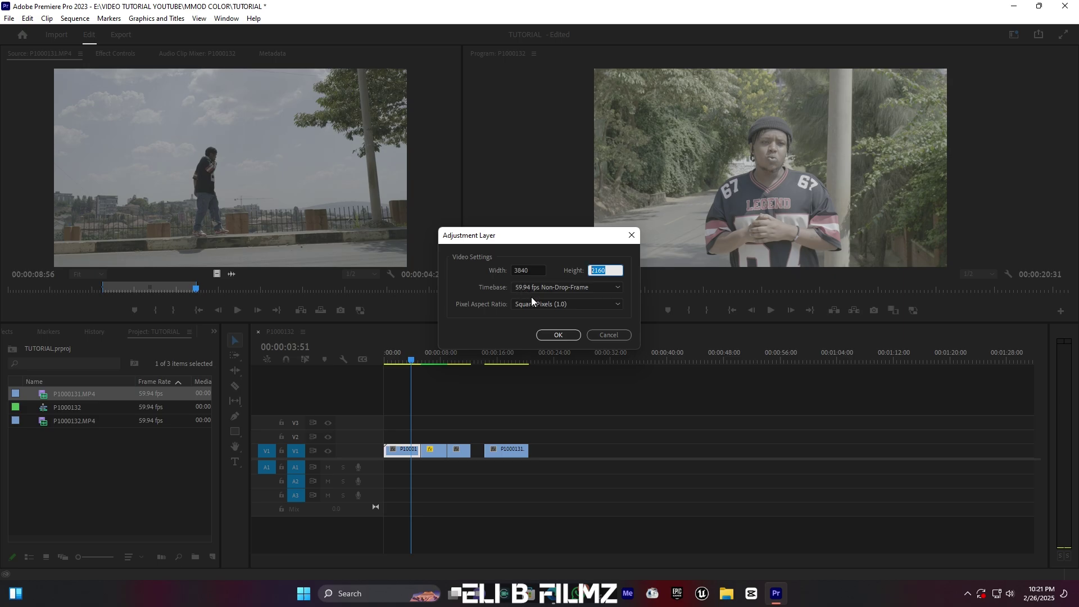
left_click(565, 336)
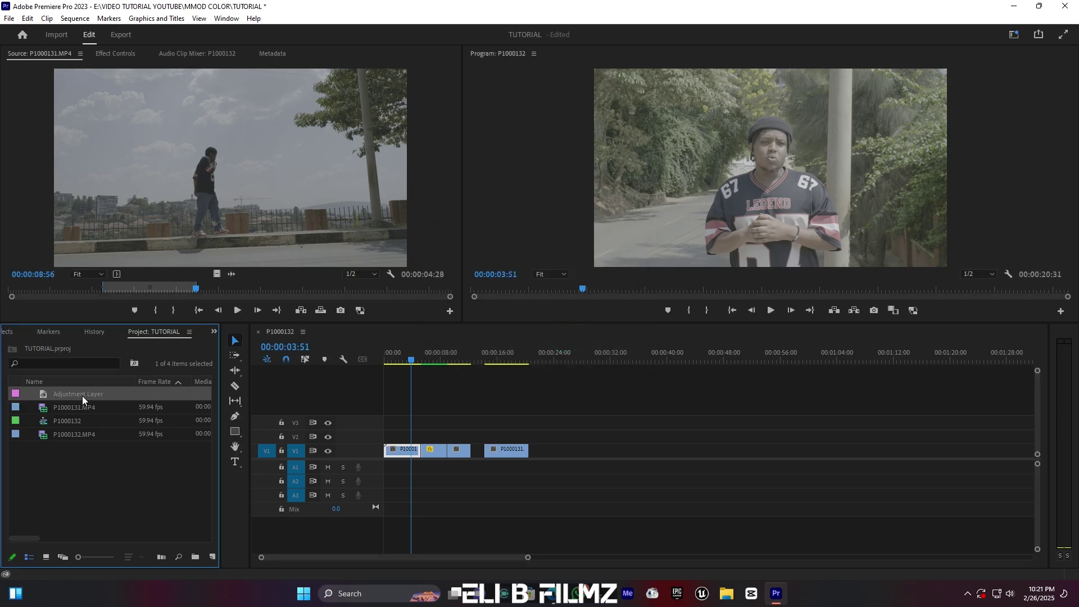
- Place the adjustment layer on V2, extend it to cover the first three clips, and leave it selected with the playhead over the first clip
left_click_drag(61, 394, 470, 438)
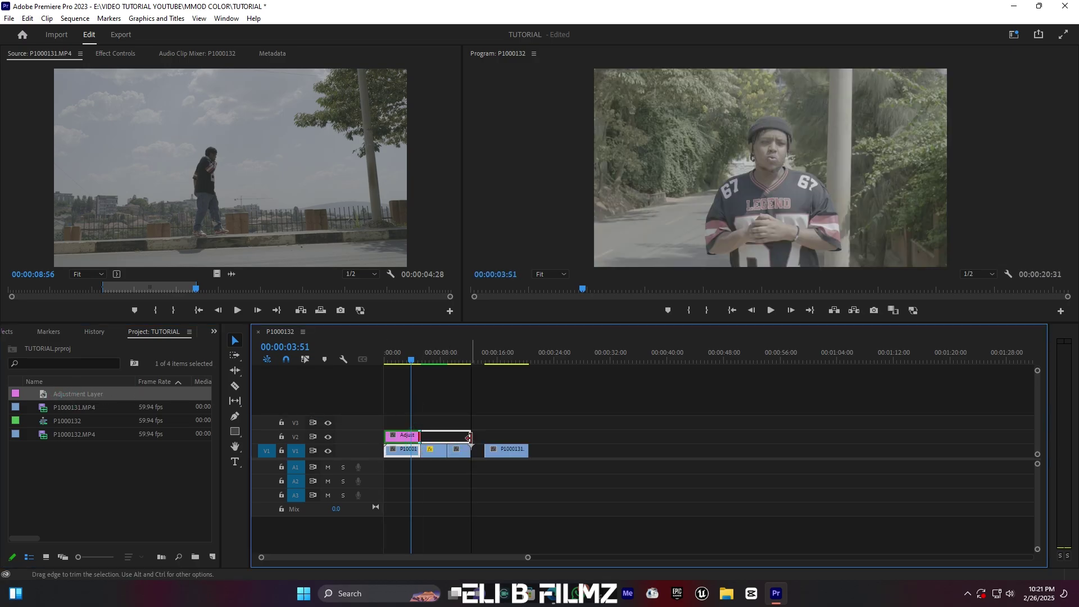
left_click(508, 354)
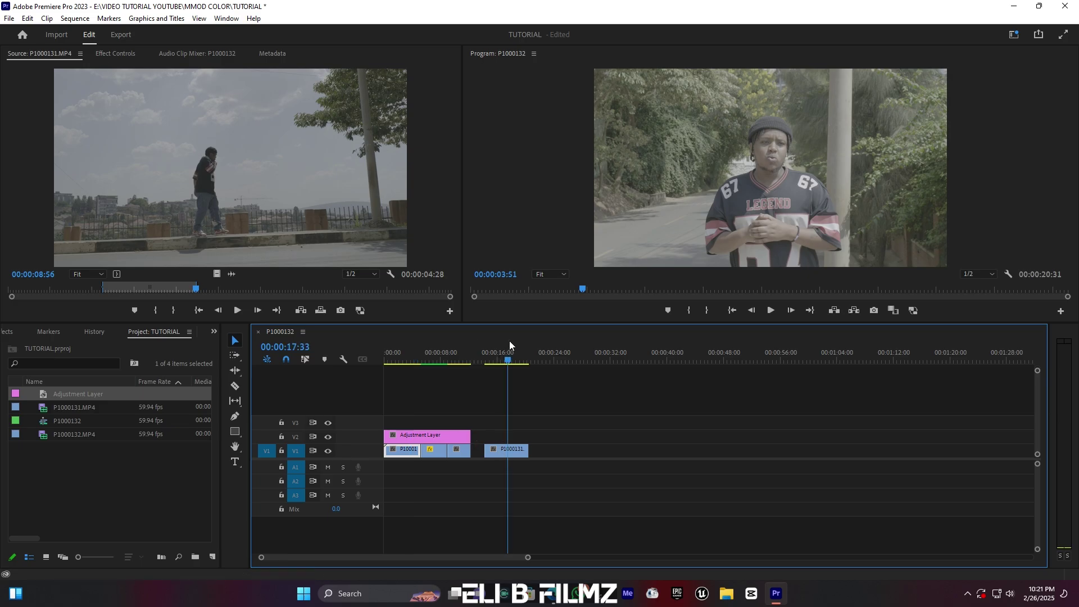
left_click(411, 359)
left_click(409, 437)
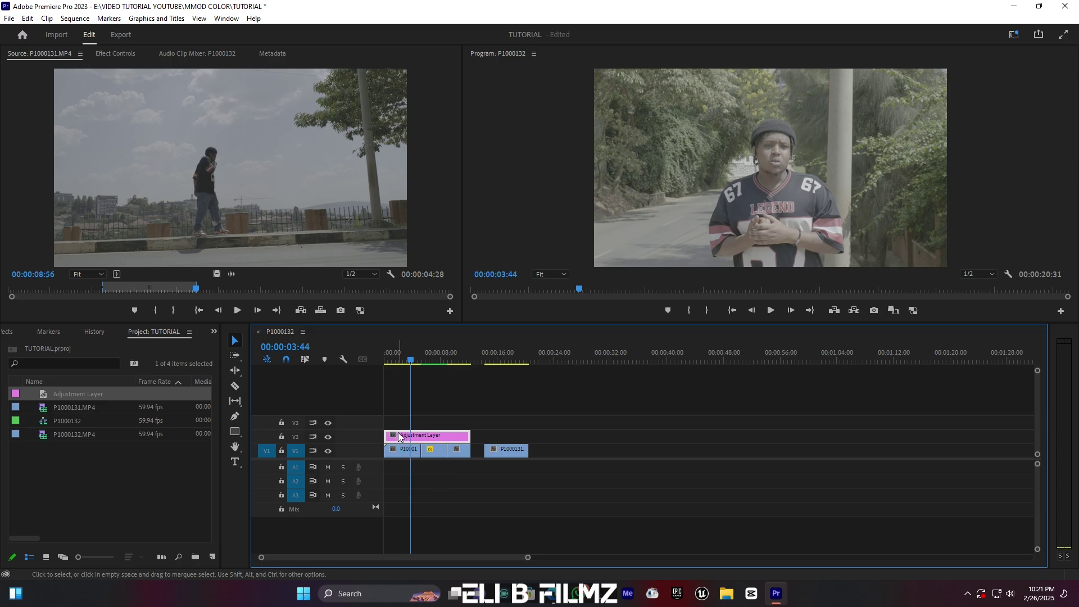
- Search the effects for COLOR and apply the Lumetri Color effect to the adjustment layer
left_click(1014, 38)
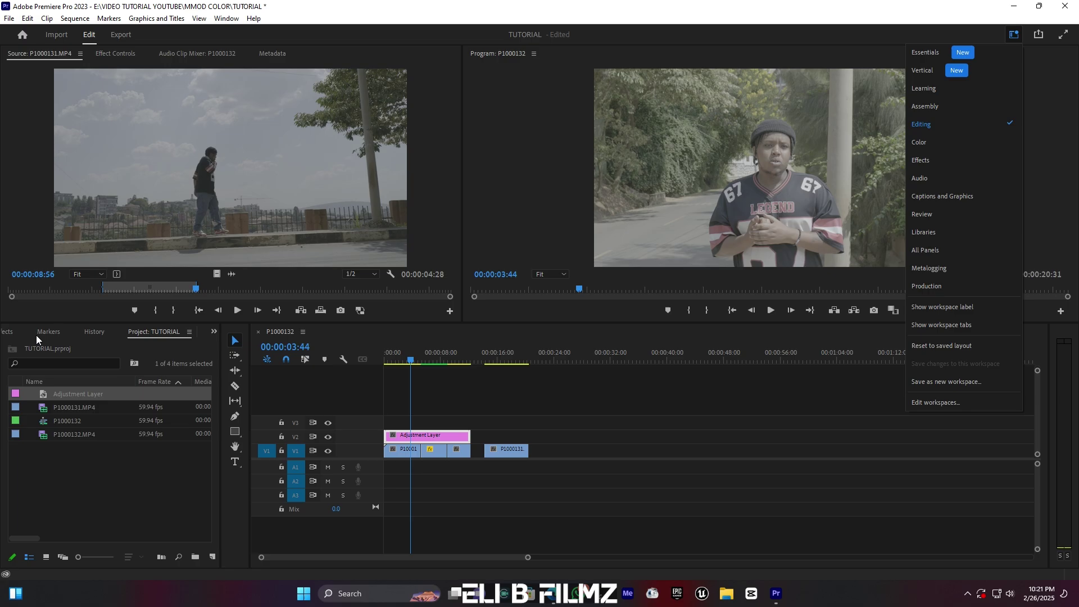
left_click(214, 332)
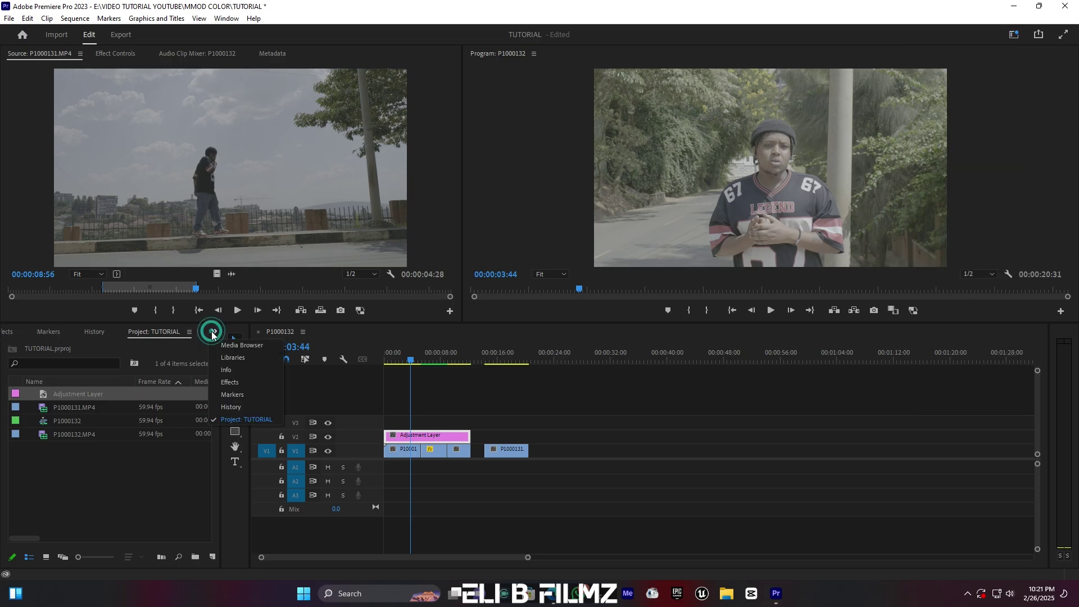
left_click(257, 382)
left_click(62, 346)
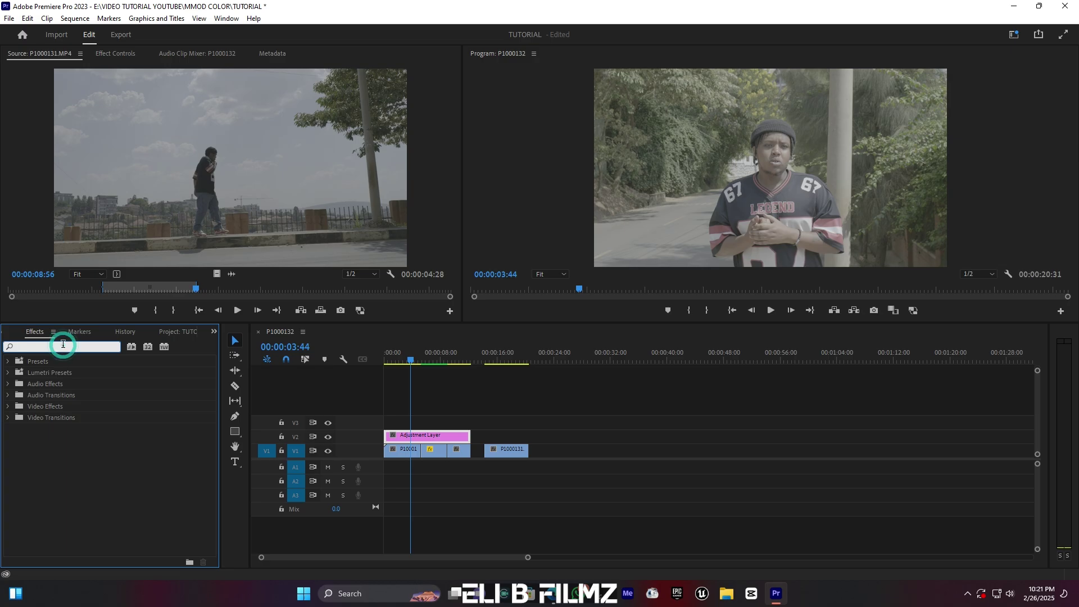
type("COLO")
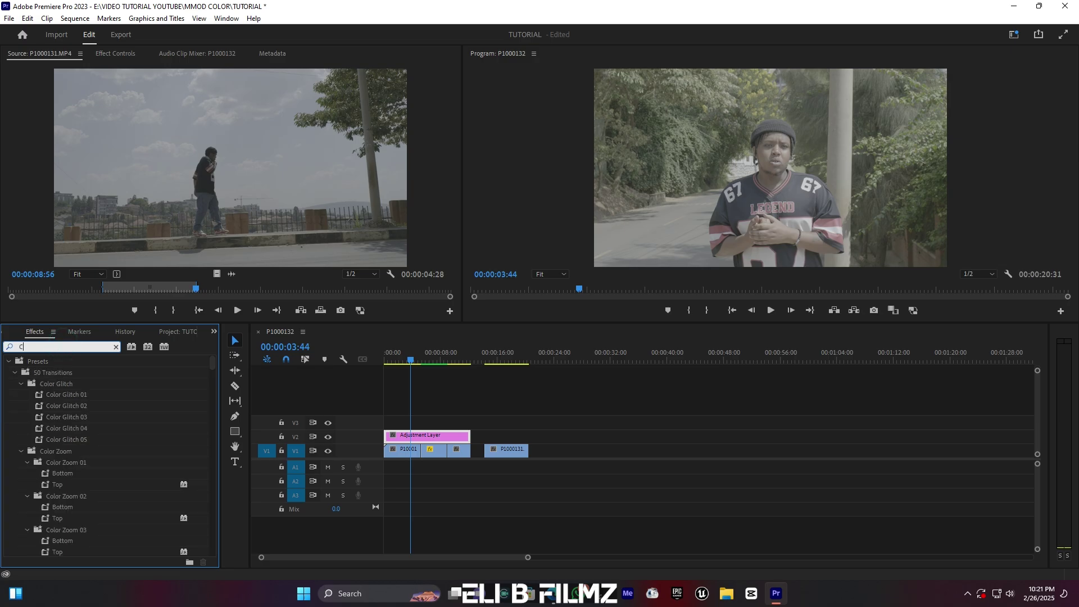
scroll(70, 434, "down", 5)
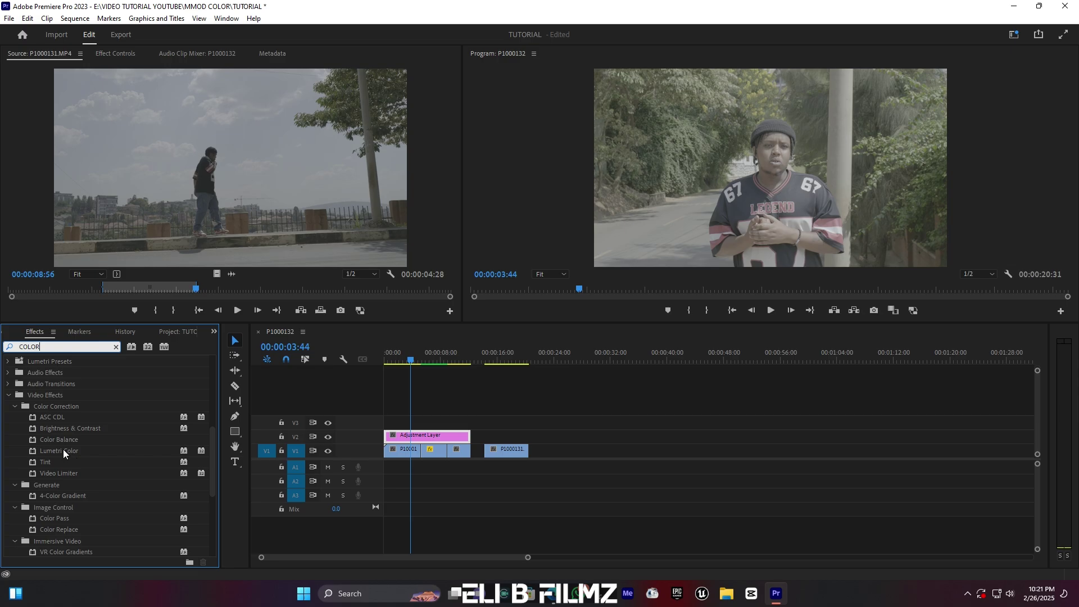
left_click(63, 451)
left_click_drag(55, 451, 410, 437)
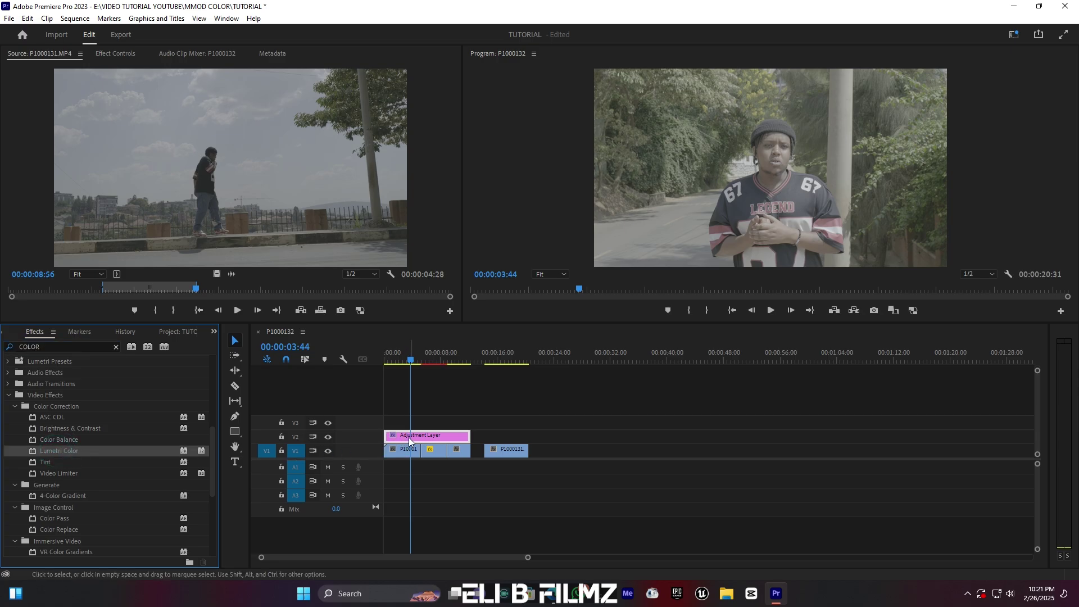
- Remove the Lumetri Color effect from the adjustment layer
left_click(120, 56)
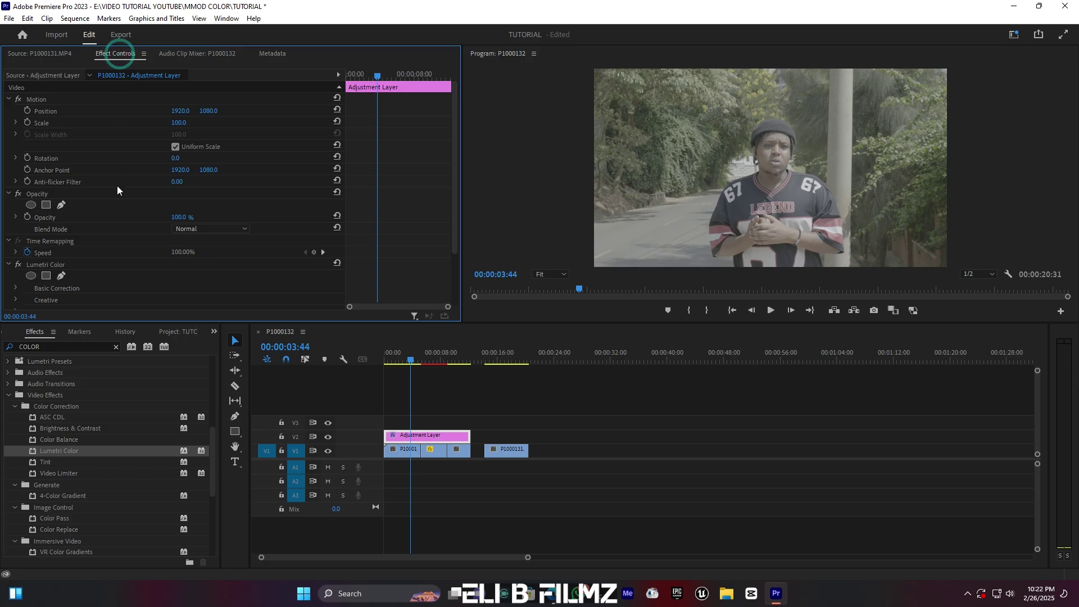
scroll(116, 190, "down", 5)
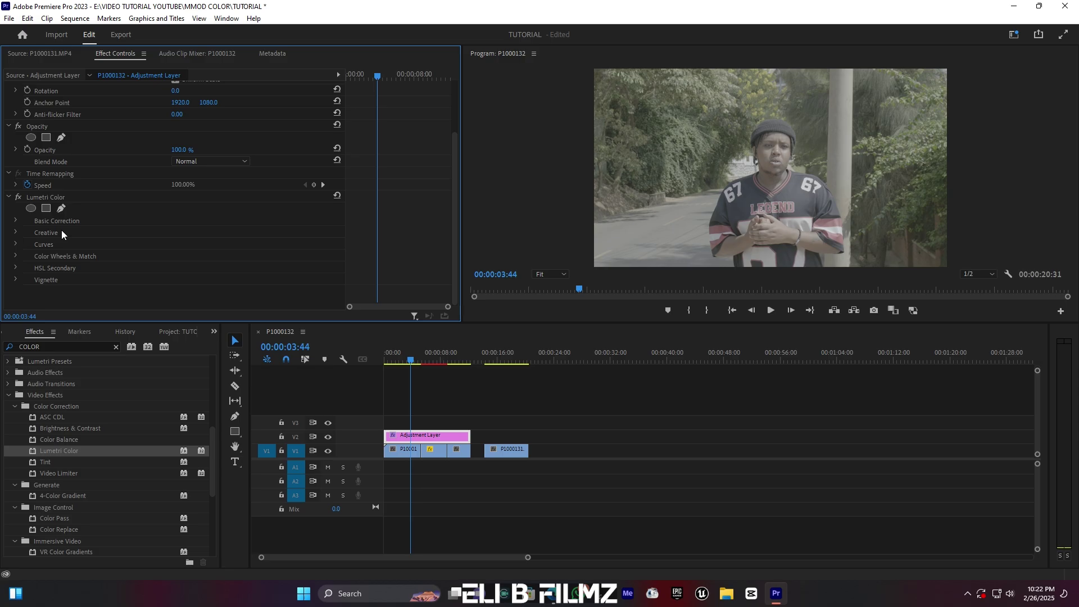
left_click(47, 197)
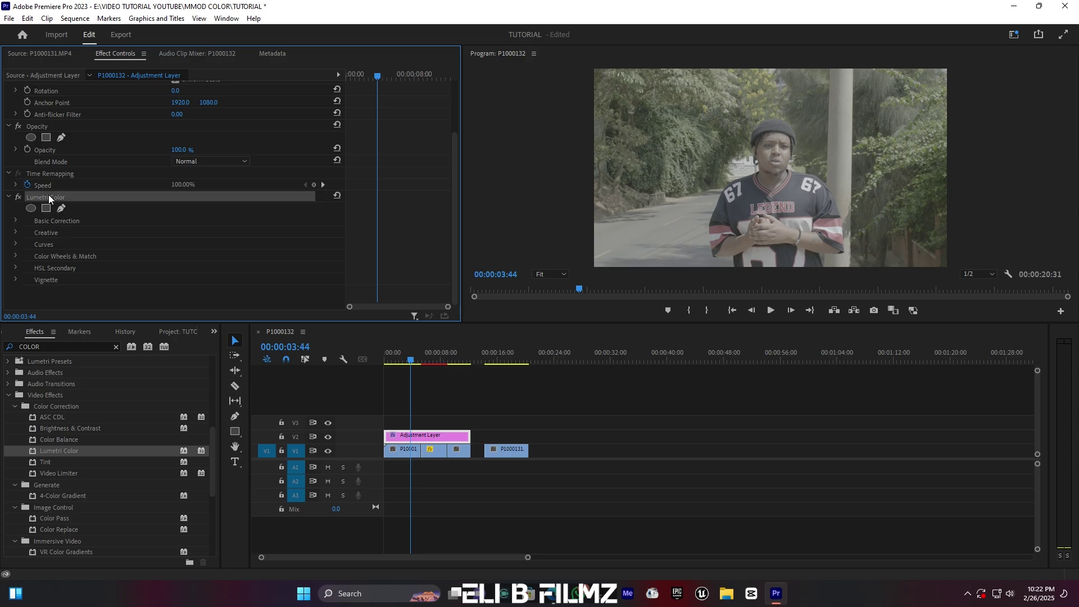
key("Delete")
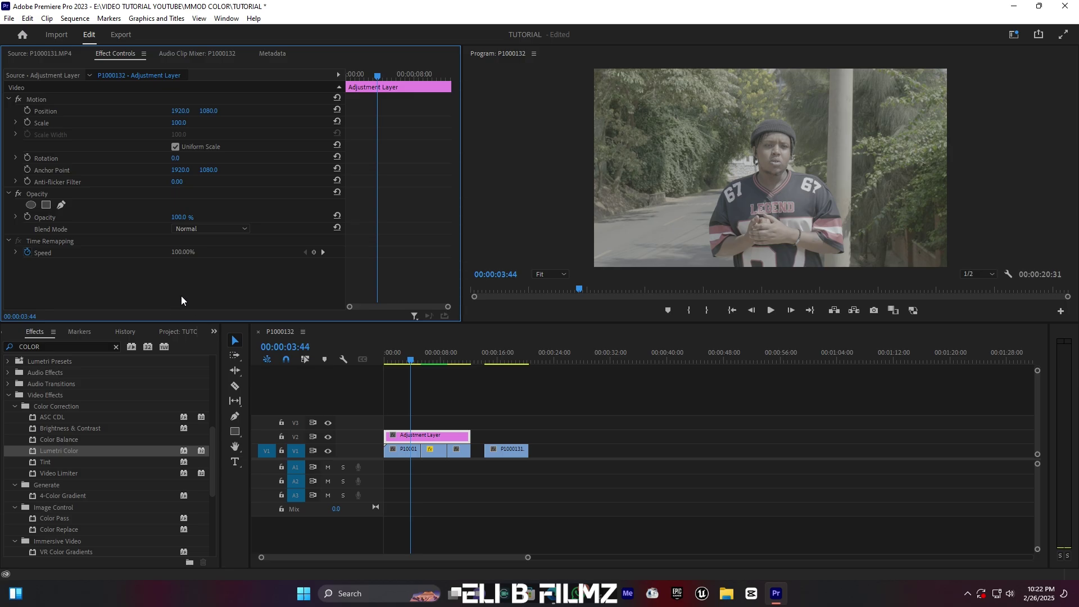
- Switch to the Color workspace, reset it to its saved layout, and enlarge the scopes and preview with the adjustment layer selected
left_click(1015, 35)
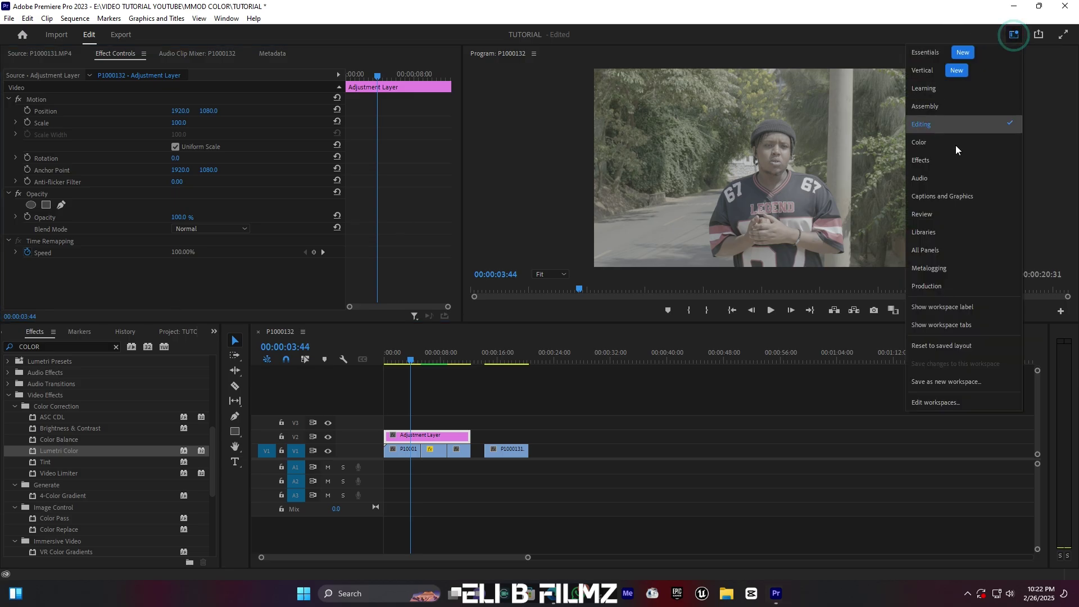
left_click(925, 143)
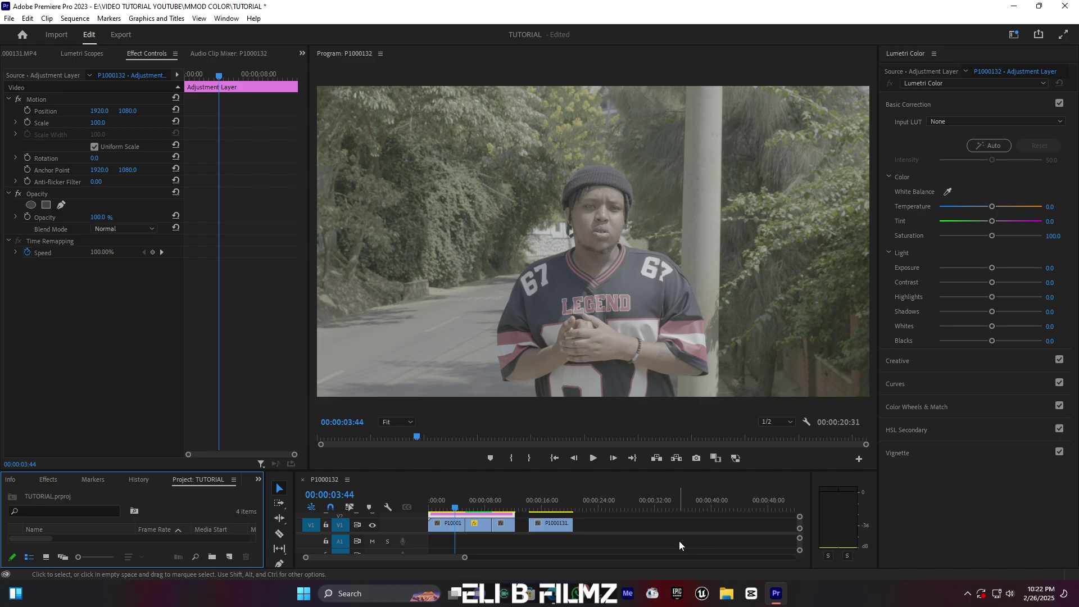
left_click(226, 18)
mouse_move(241, 33)
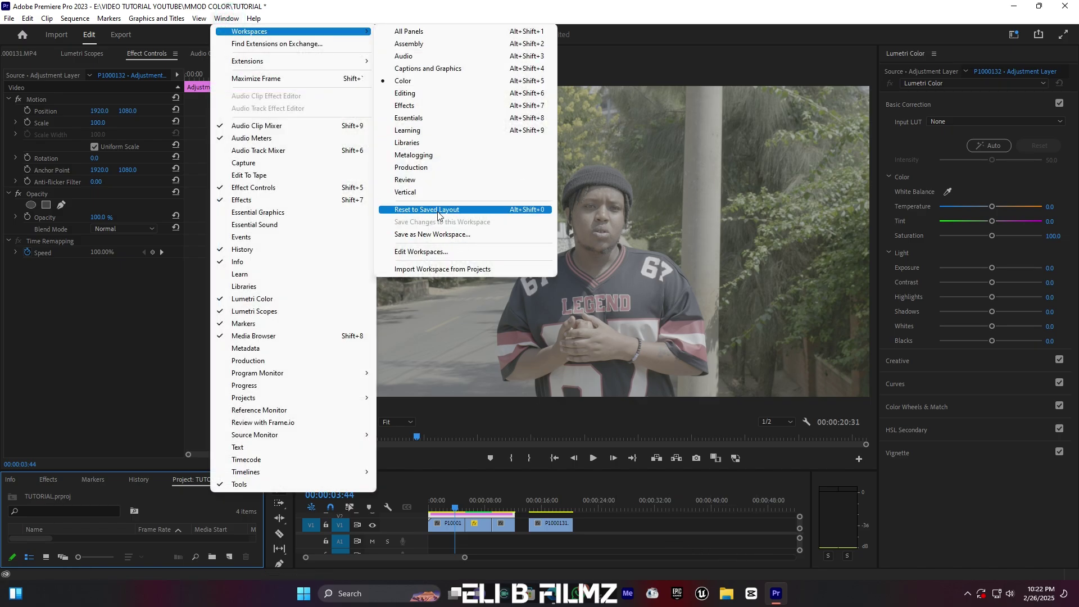
left_click(438, 213)
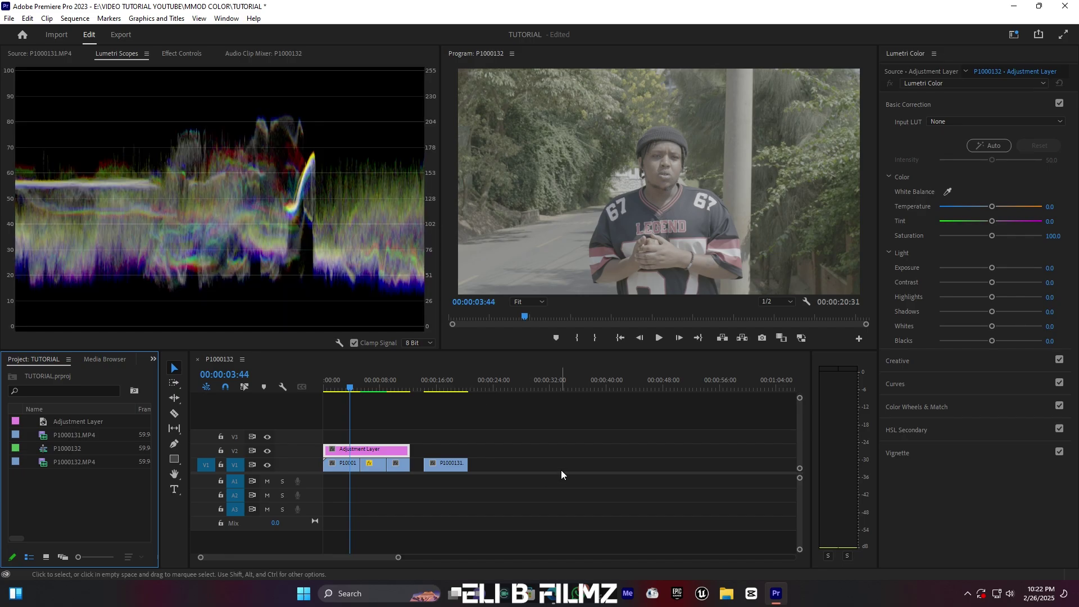
left_click(366, 454)
left_click_drag(440, 350, 368, 406)
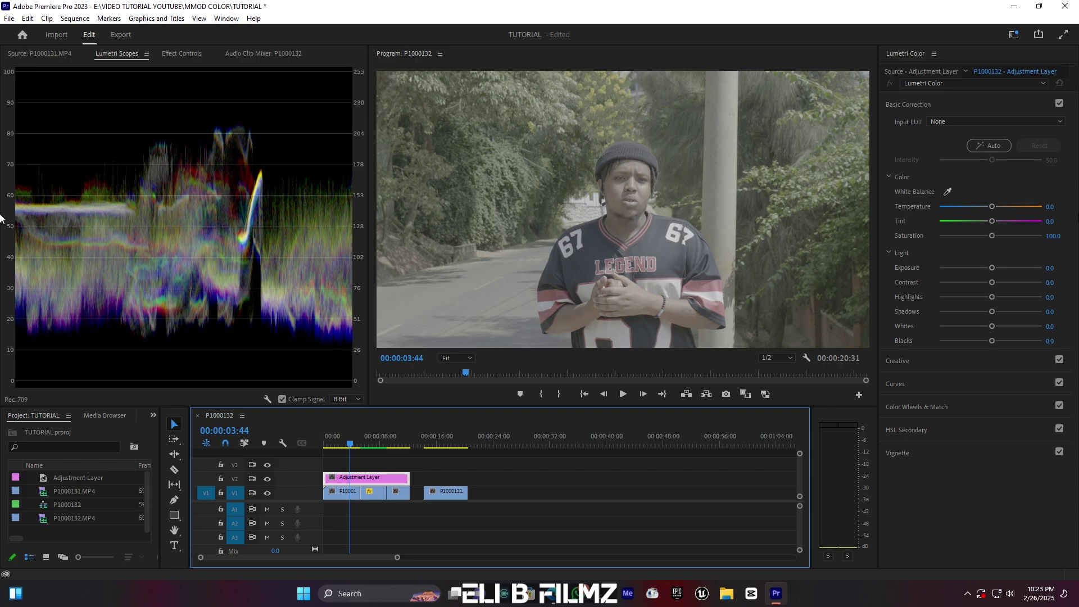
- Set the adjustment layer's white balance by sampling a white area of the jersey, and raise Contrast to 52.2
left_click(948, 193)
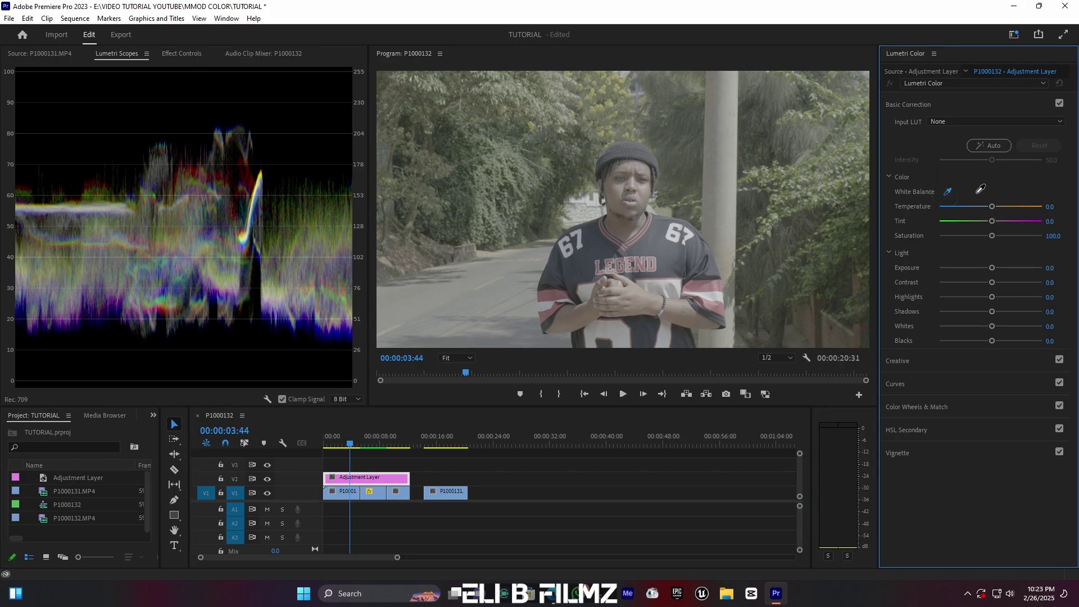
left_click(677, 284)
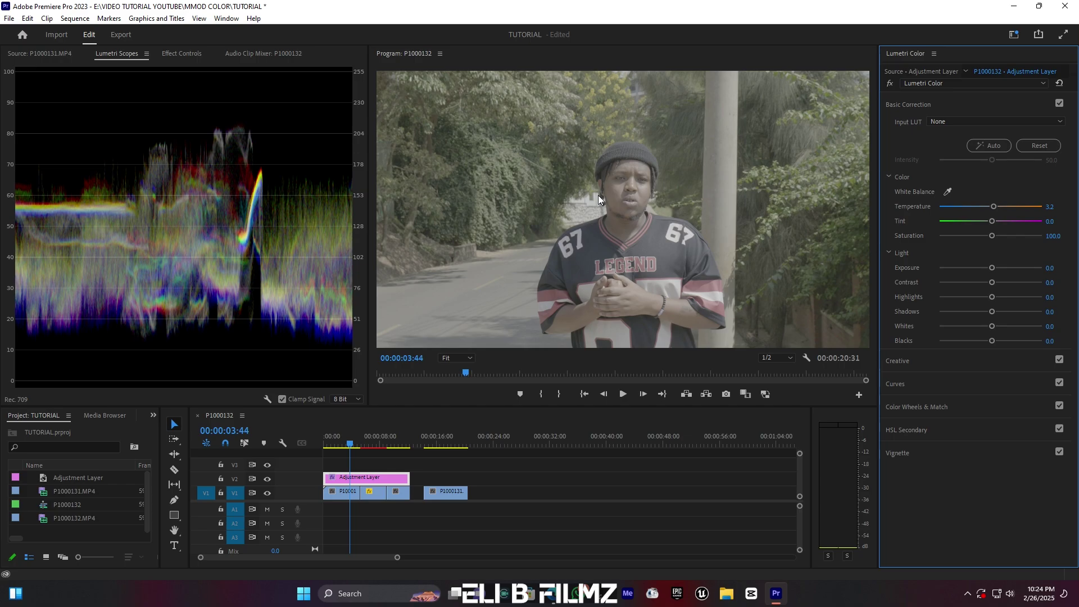
left_click_drag(991, 283, 1017, 286)
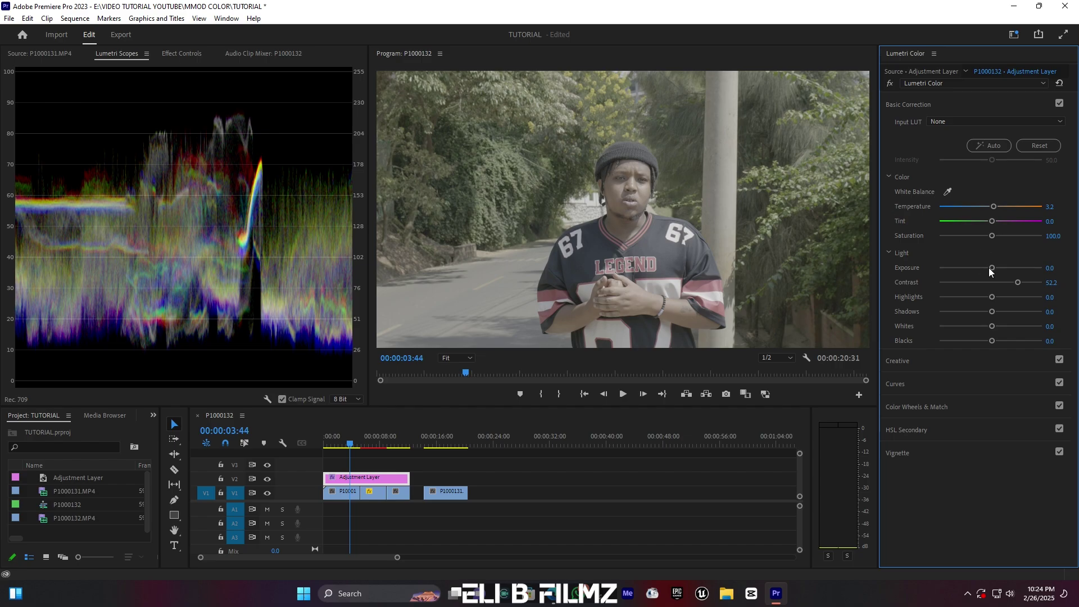
- Try raising the adjustment layer's Exposure to 2.2
left_click_drag(991, 267, 1013, 268)
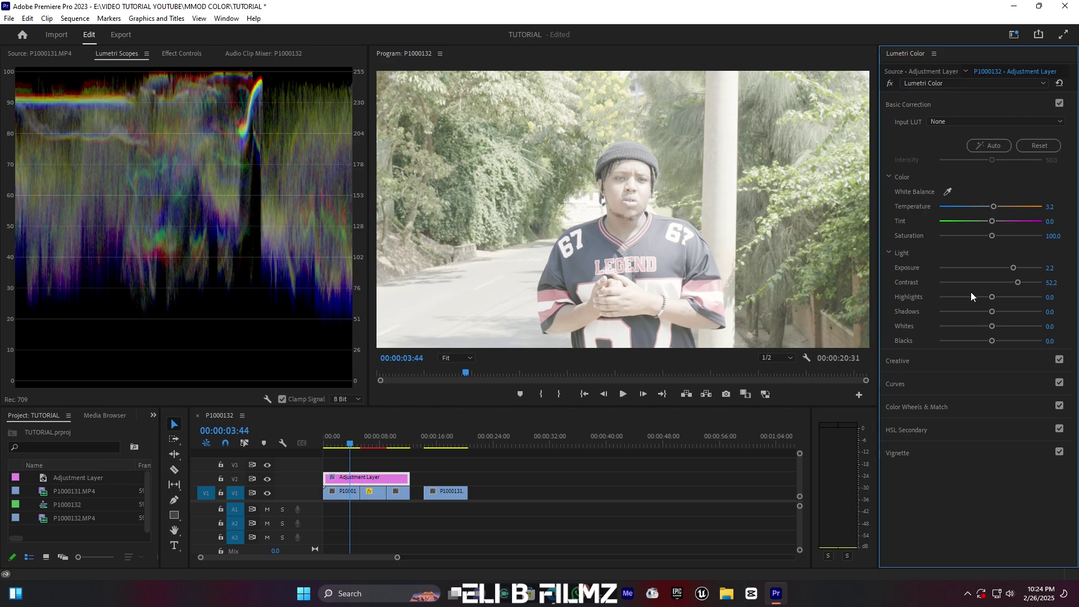
key("ctrl+z")
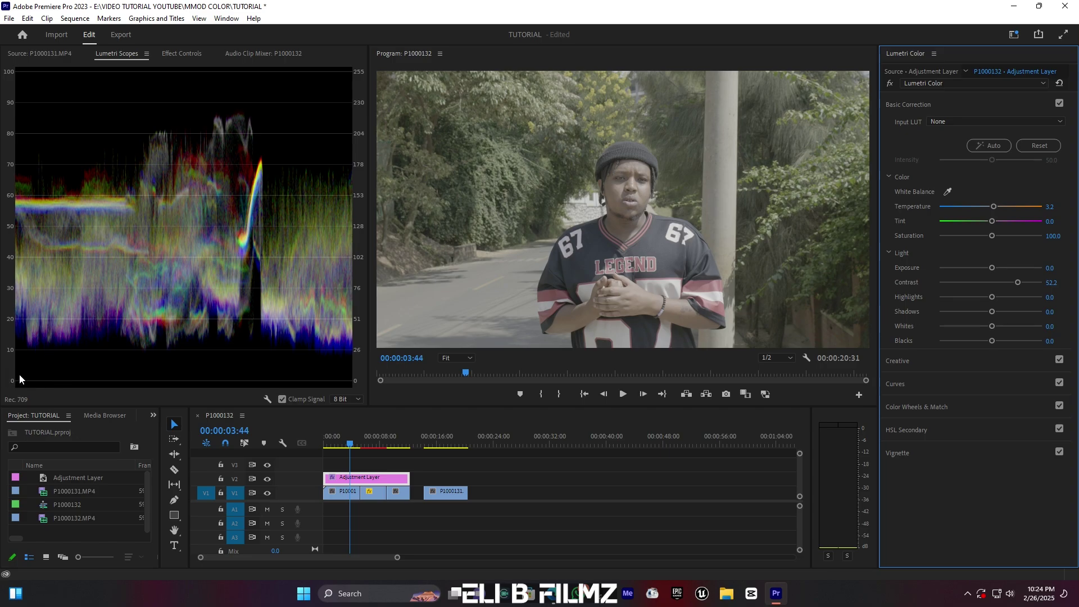
- Try lowering the adjustment layer's Exposure to -5.0 and restore its default value
left_click_drag(992, 268, 936, 283)
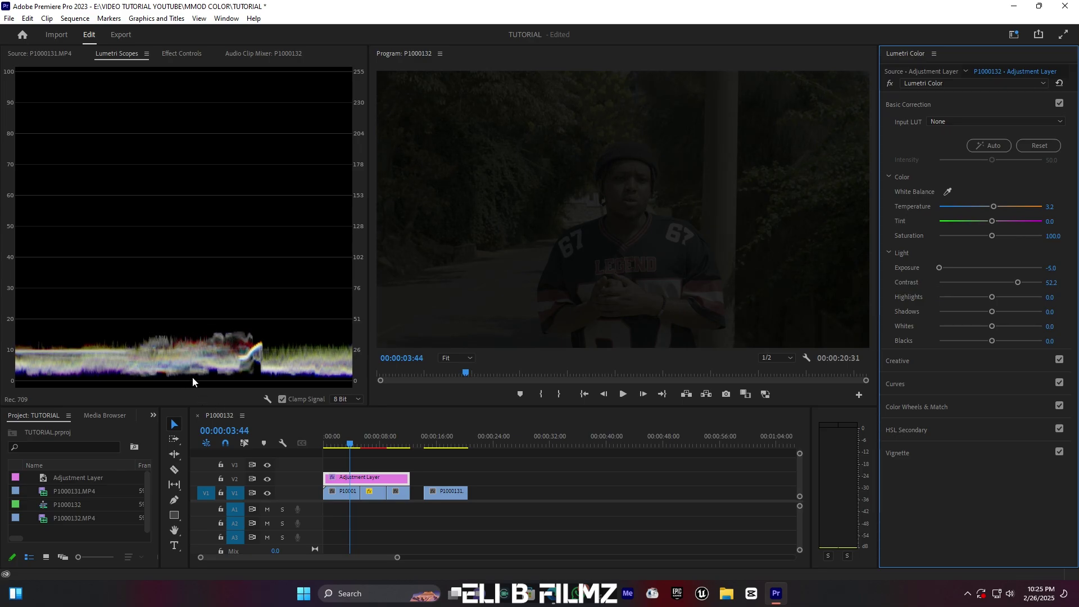
double_click(980, 273)
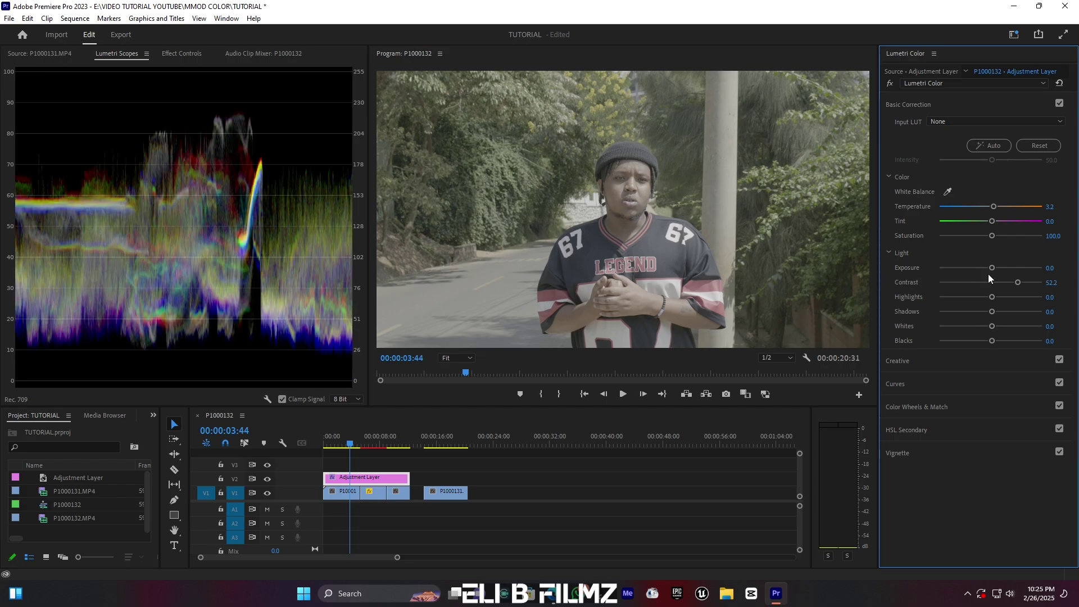
- Raise the adjustment layer's Contrast to 77.2 and Saturation to 135.9
left_click_drag(1015, 282, 1031, 289)
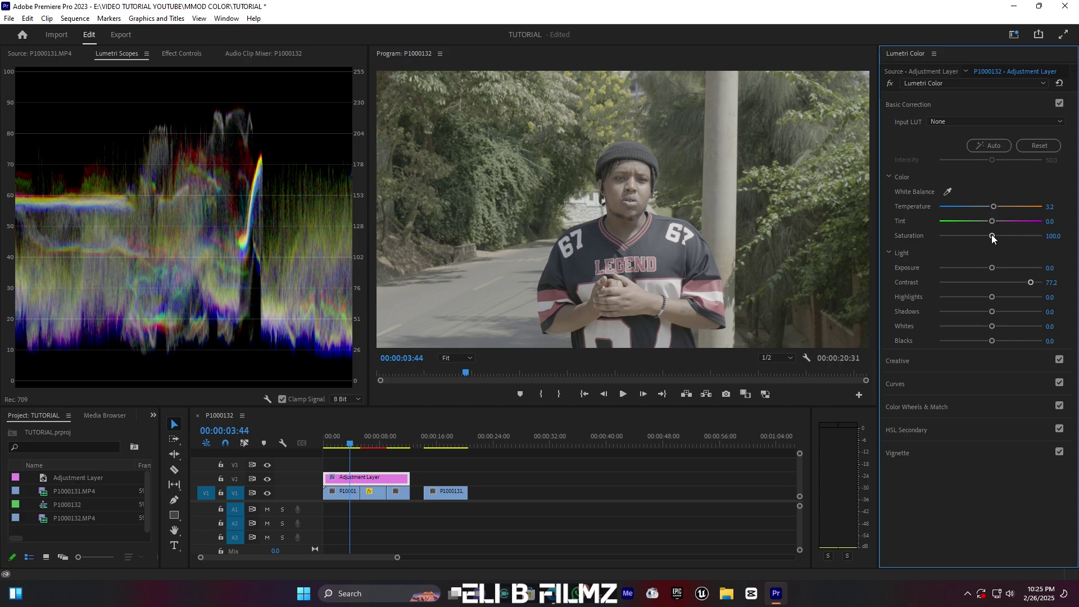
left_click_drag(993, 236, 1008, 237)
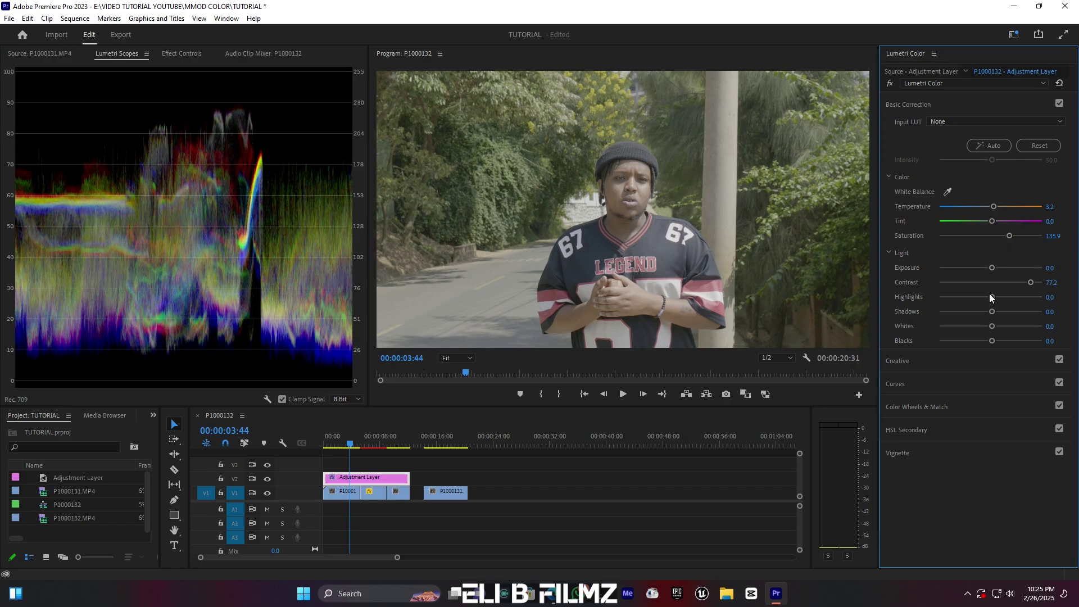
- Adjust the adjustment layer's Blacks against the scopes, finishing at -18.5
left_click_drag(990, 339, 983, 343)
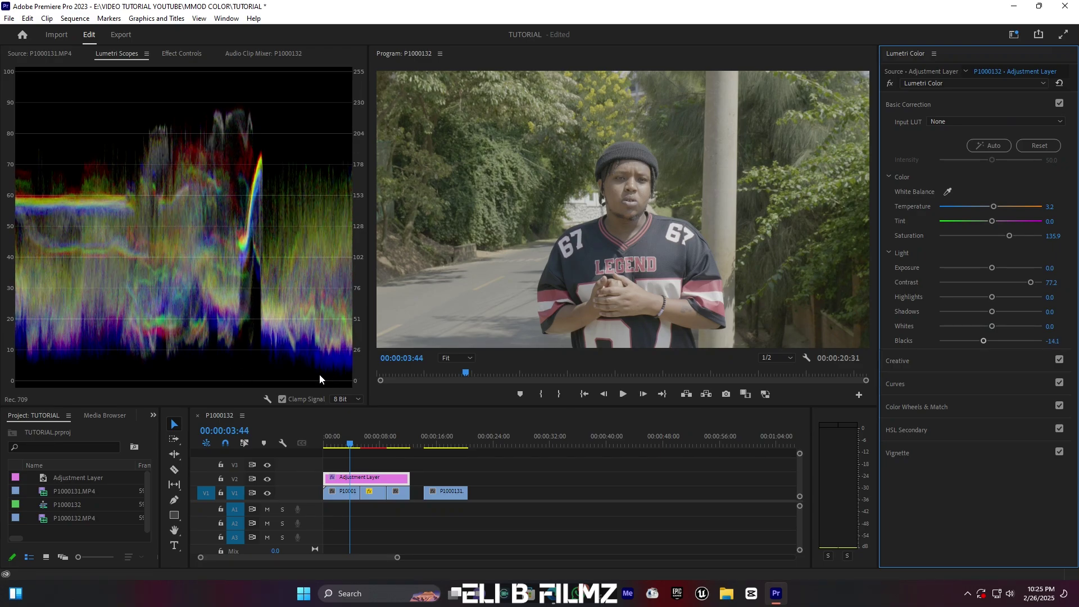
left_click_drag(983, 340, 963, 344)
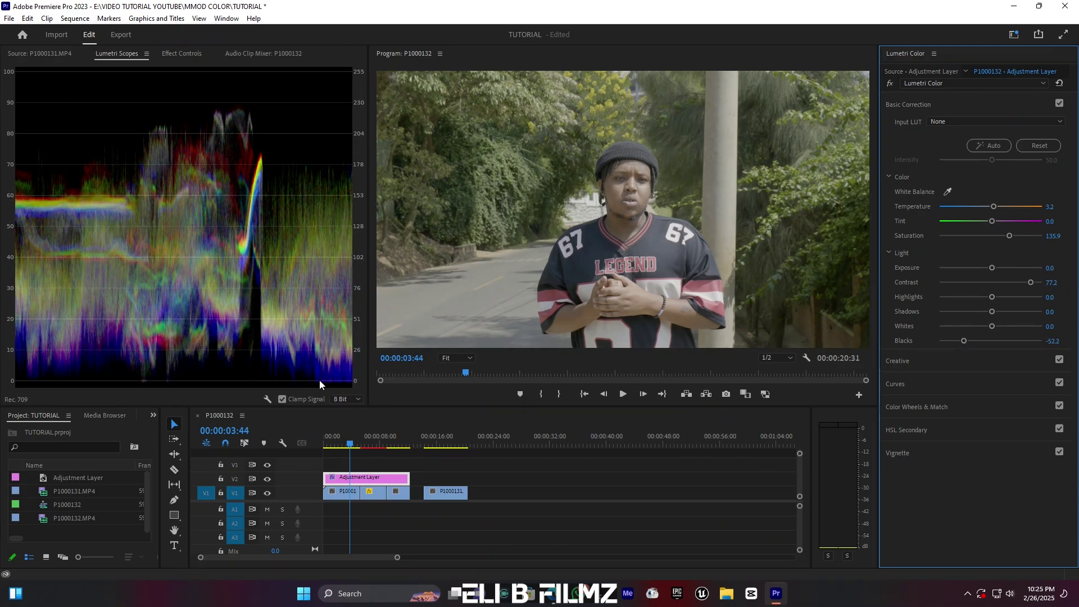
left_click_drag(964, 340, 981, 342)
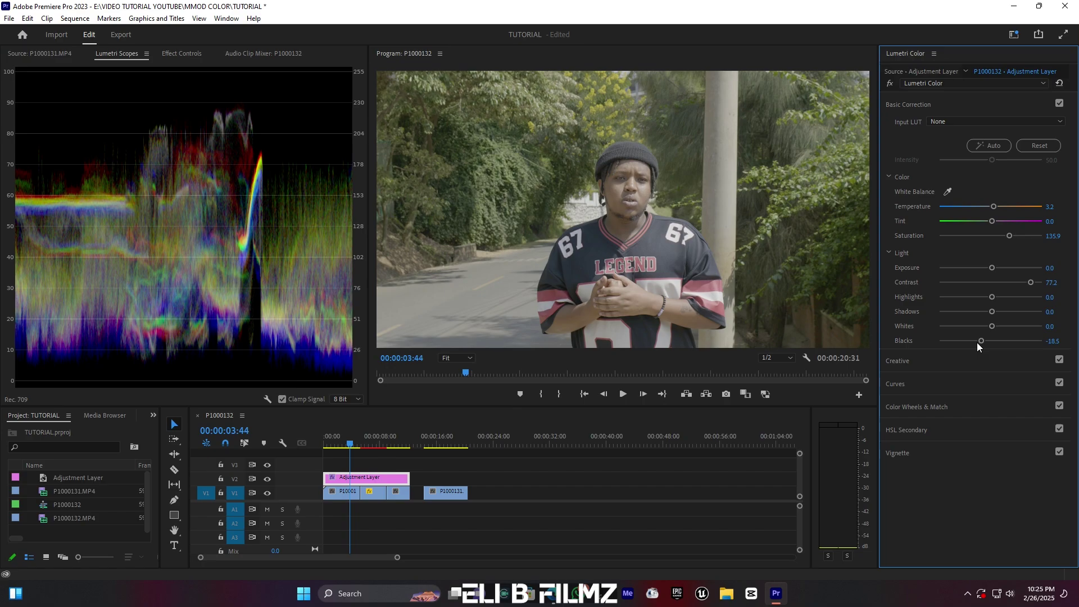
- Set the adjustment layer's Exposure to 0.8 and compare the image with track V2 hidden and shown
left_click_drag(992, 268, 996, 267)
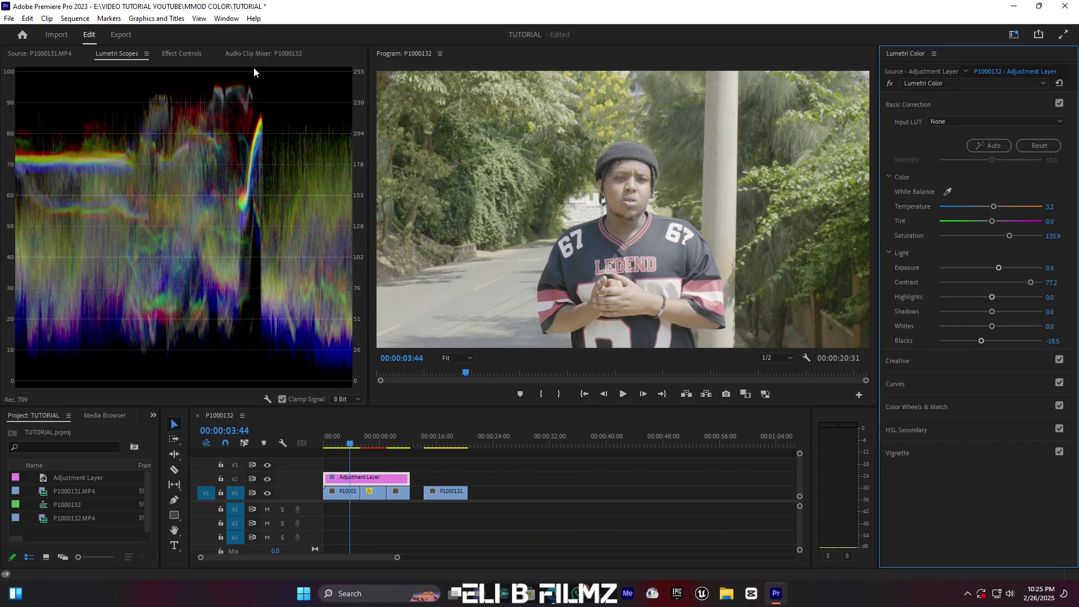
left_click_drag(1000, 269, 1006, 270)
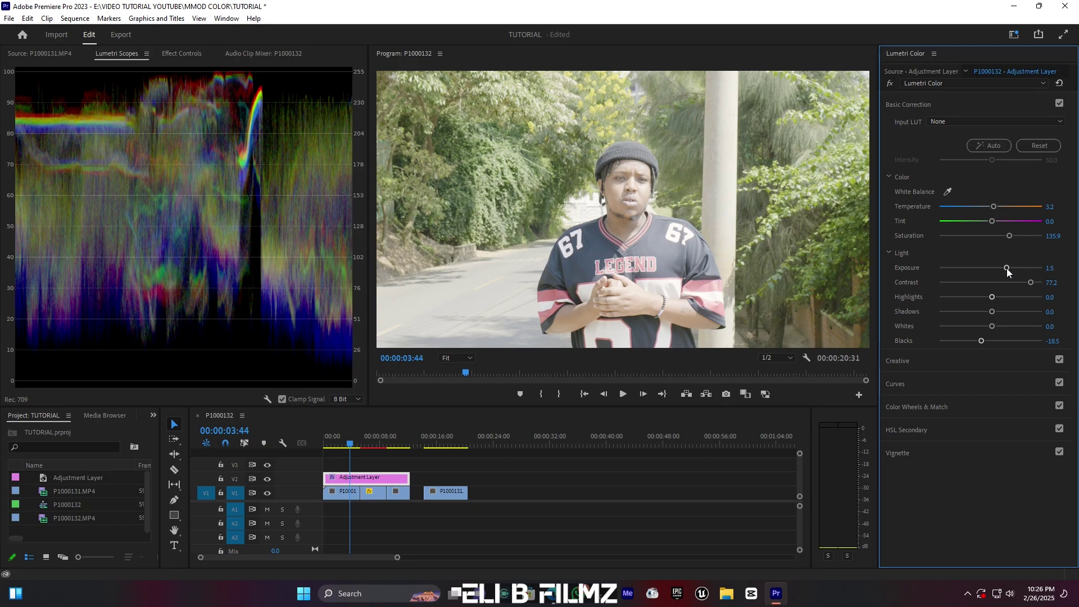
left_click_drag(1007, 268, 999, 268)
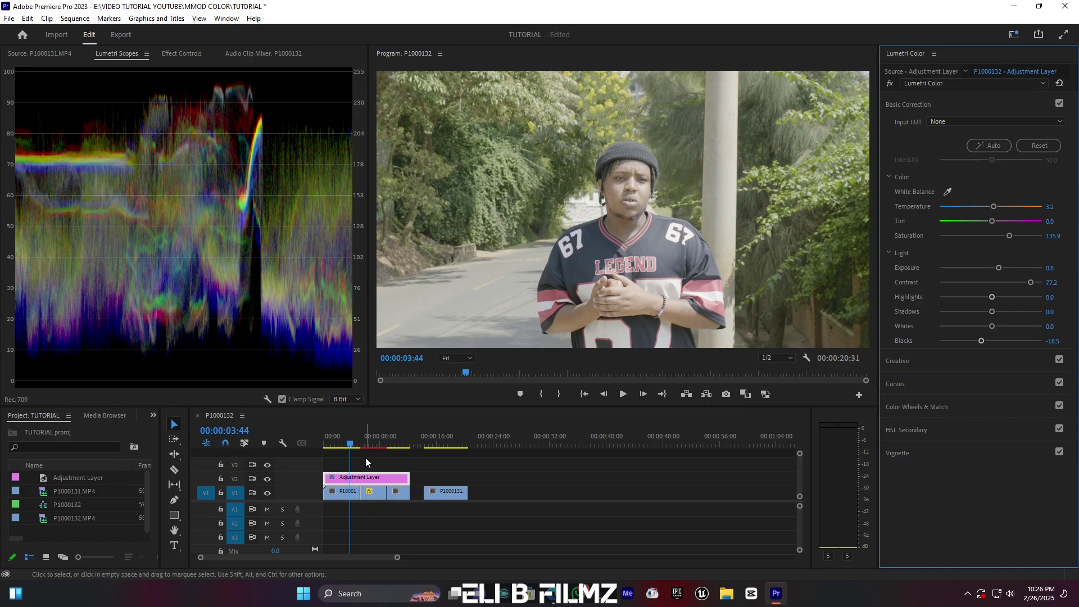
left_click(268, 479)
left_click(268, 479)
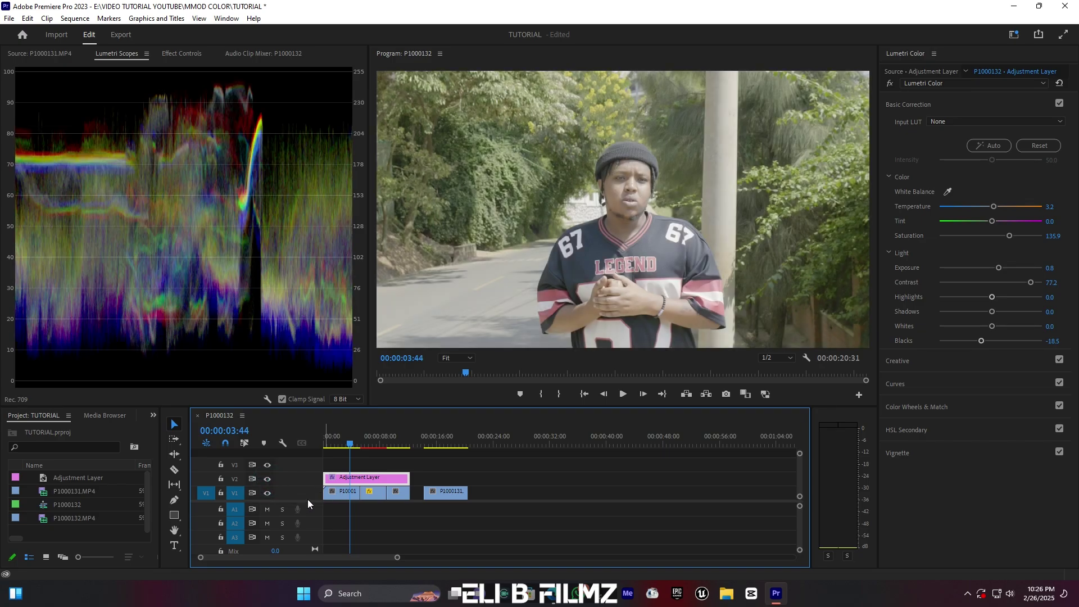
- Add a second adjustment layer on V3 directly above the first and select it for grading
left_click_drag(73, 475, 390, 467)
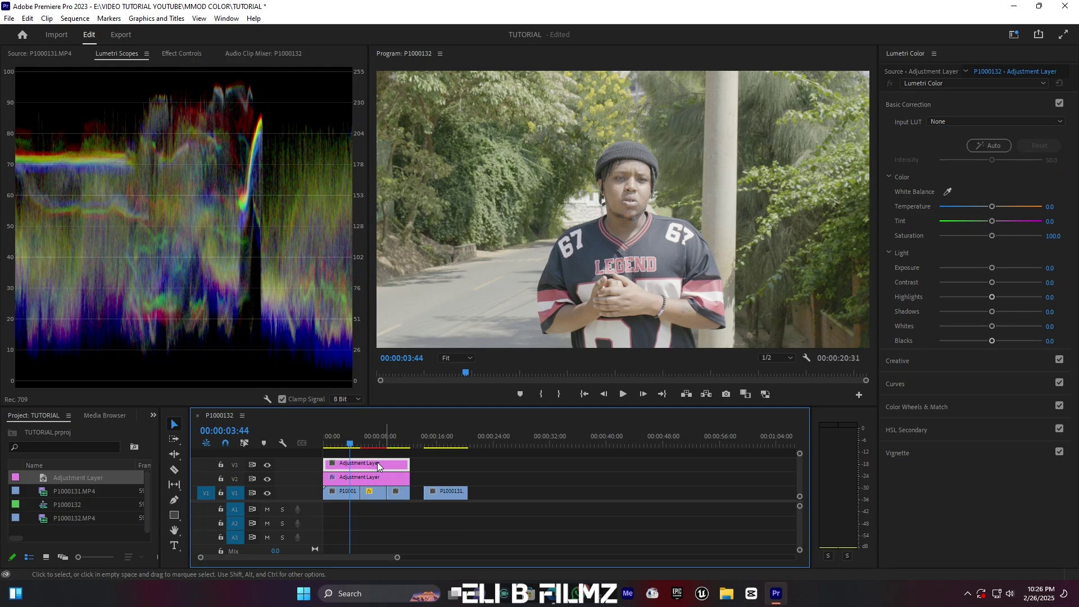
left_click(364, 477)
left_click(370, 466)
left_click(368, 477)
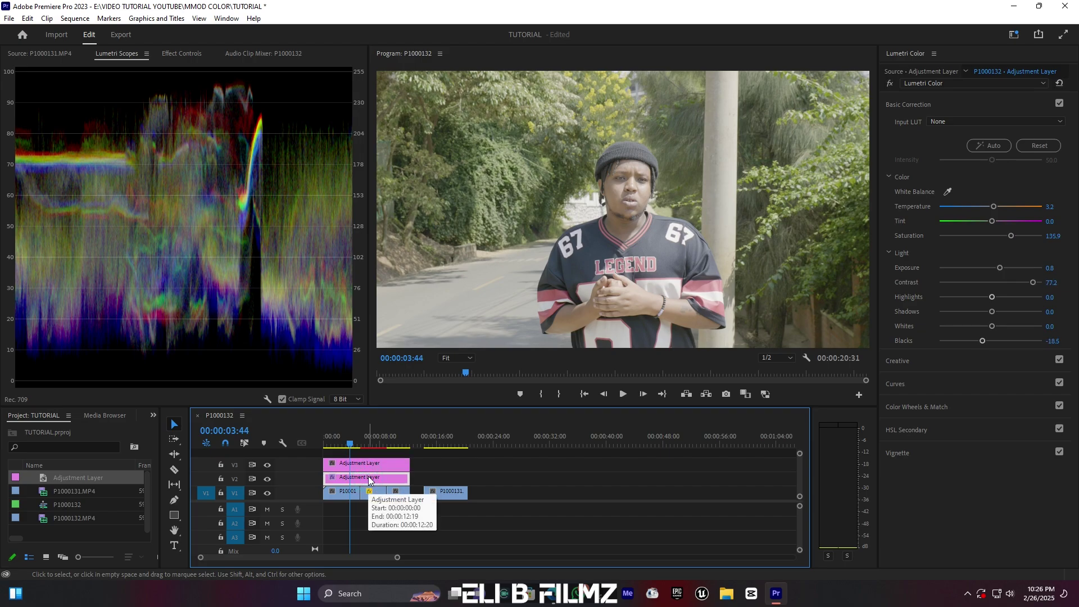
left_click(368, 465)
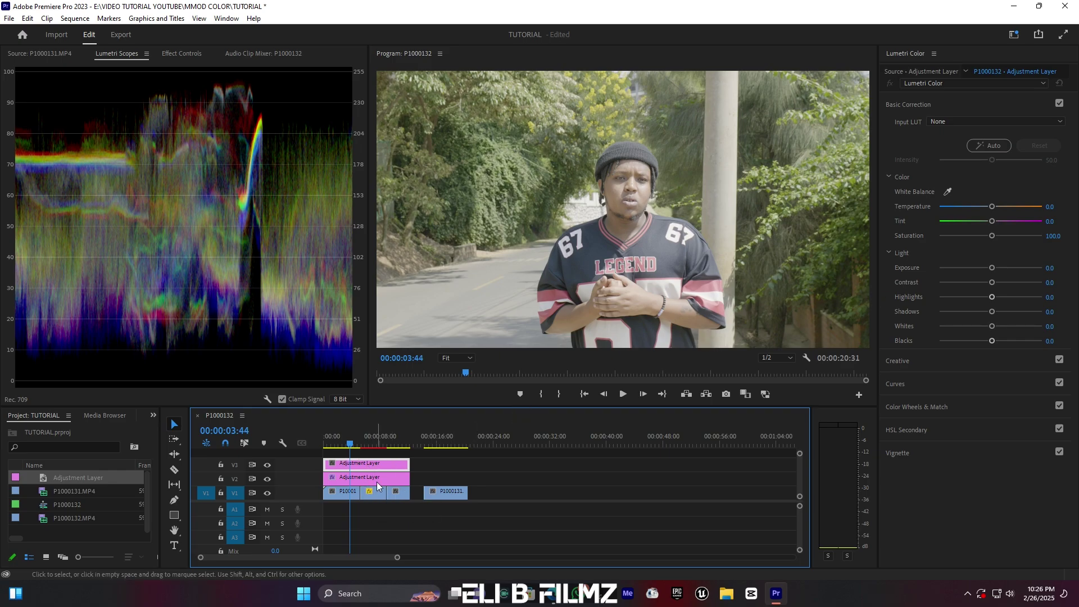
- Shape the V3 adjustment layer's RGB curve with a fixed midpoint, a near-original black point and slightly lowered shadows
left_click(916, 105)
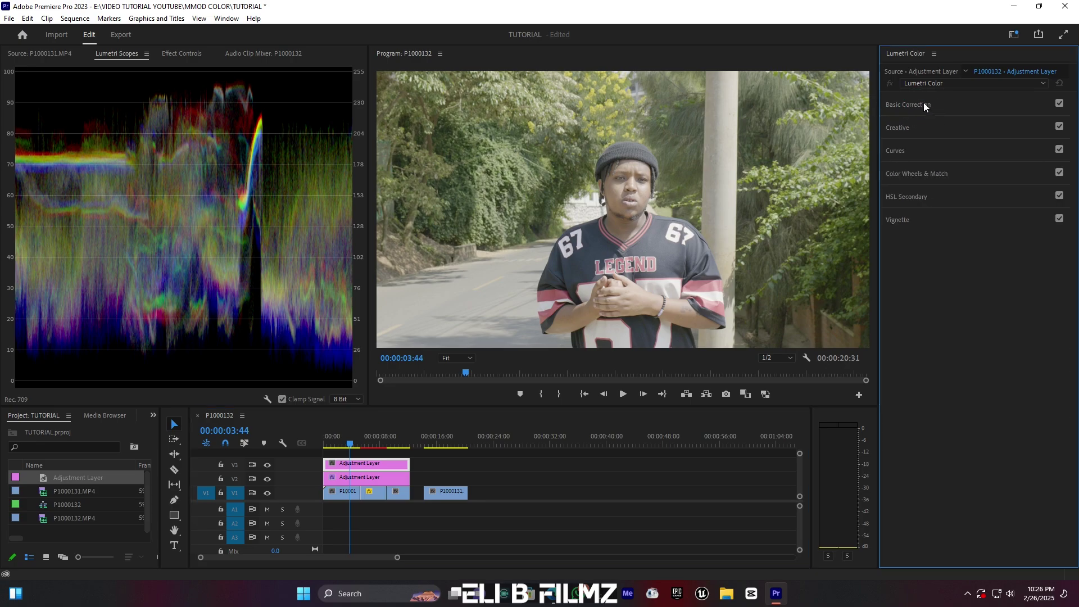
left_click(899, 150)
scroll(951, 269, "down", 1)
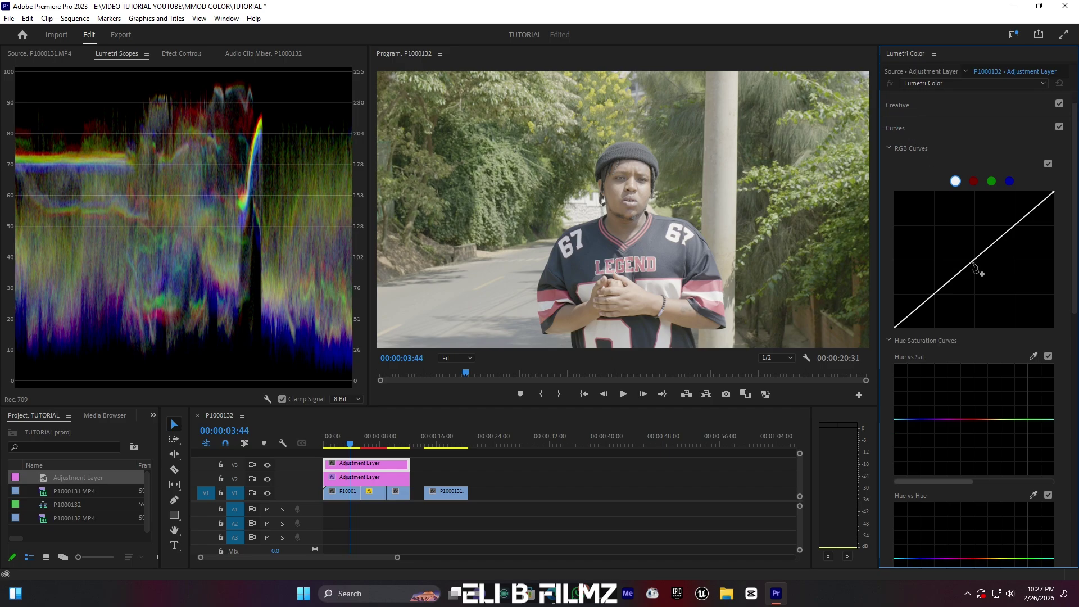
left_click(974, 260)
left_click_drag(895, 328, 909, 336)
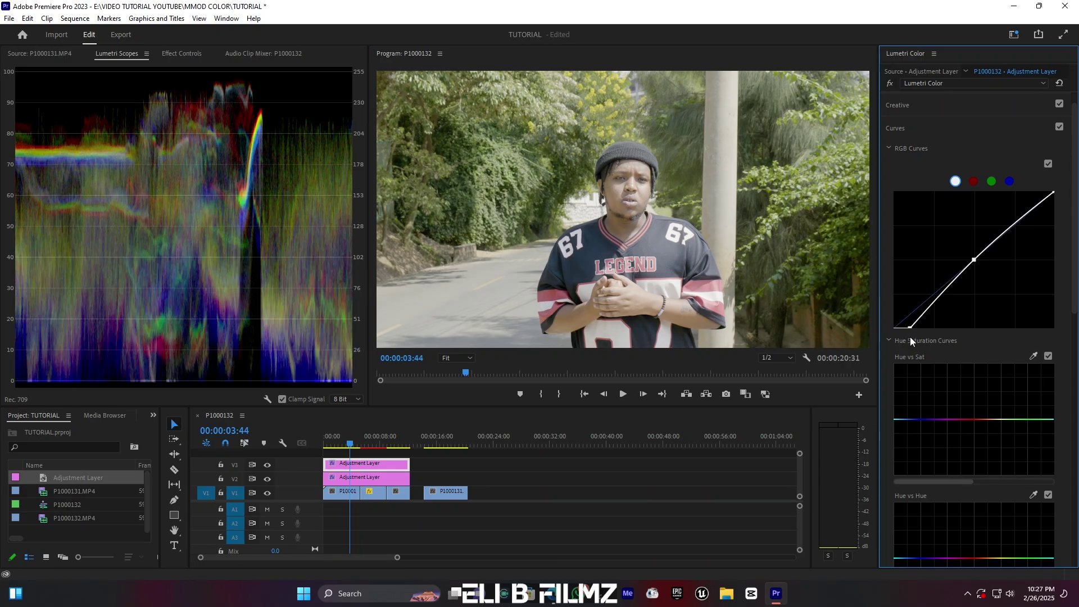
left_click_drag(910, 336, 896, 326)
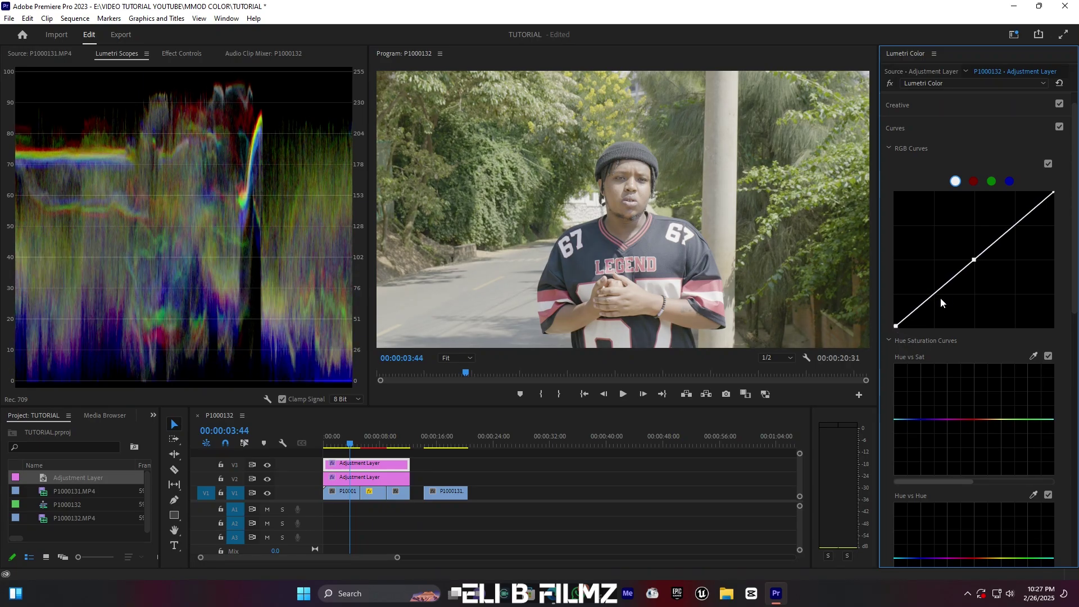
left_click_drag(939, 290, 937, 298)
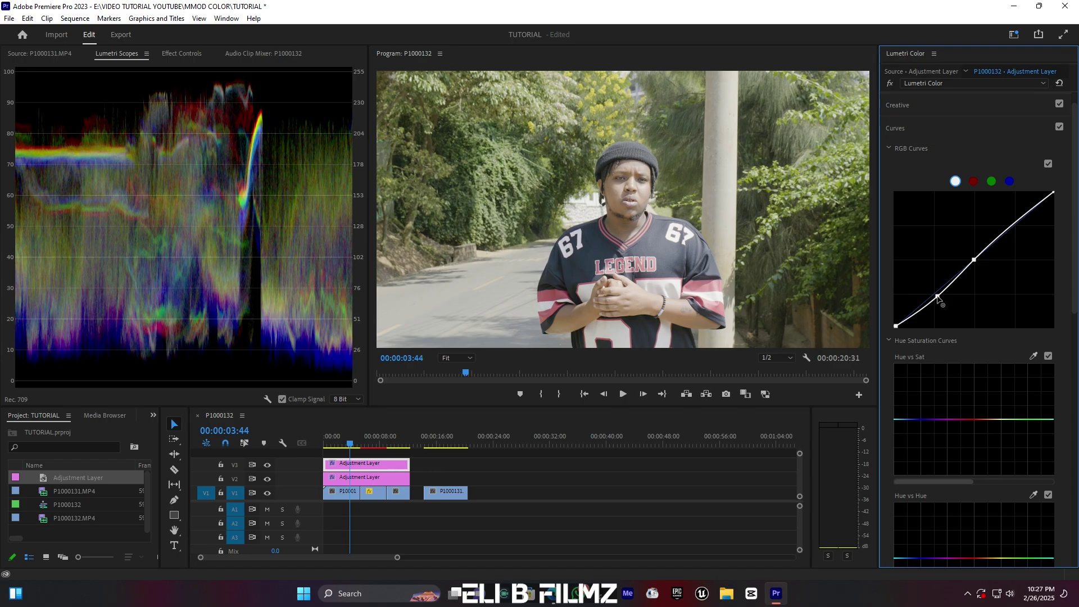
- Anchor red and yellow on the V3 layer's Hue vs Sat curve and pull the green and purple points down
scroll(1014, 386, "down", 3)
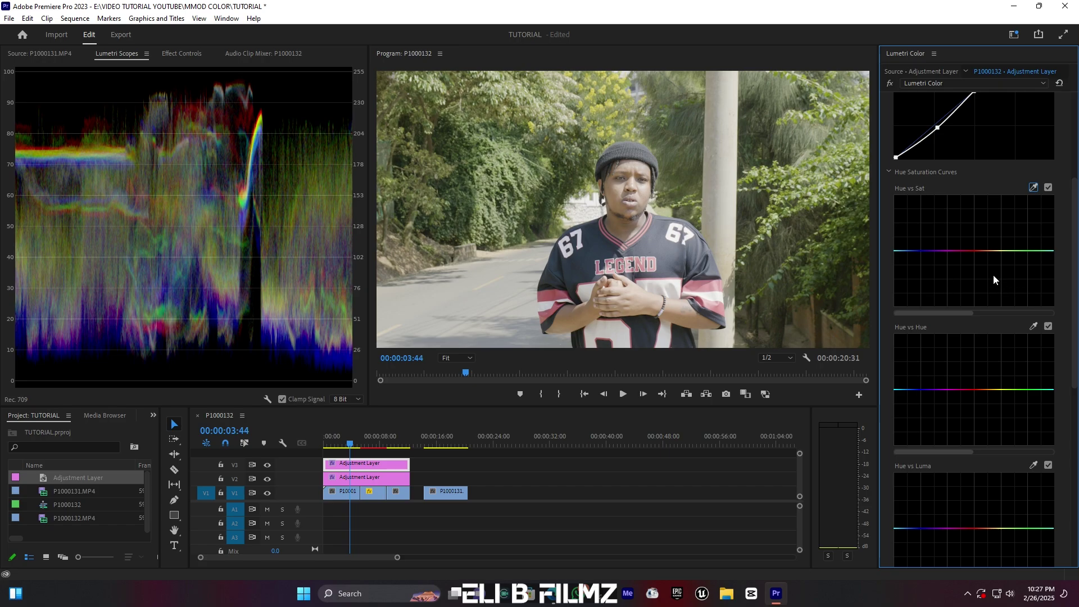
left_click(888, 184)
left_click(961, 251)
left_click(997, 251)
left_click_drag(1027, 251, 1026, 287)
left_click_drag(934, 260, 942, 299)
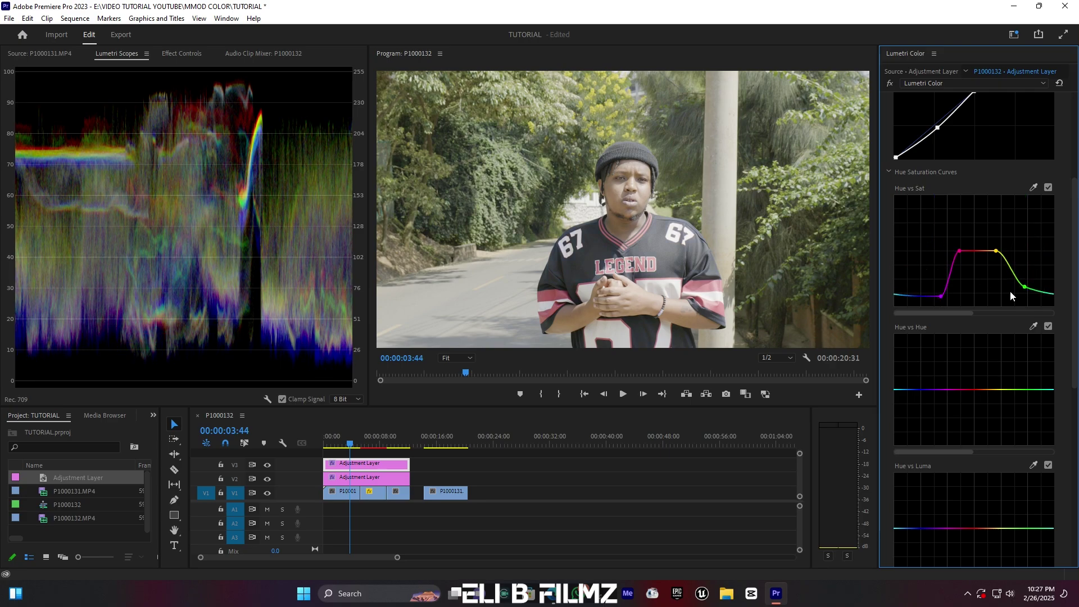
- Refine the Hue vs Sat curve by moving the green point toward yellow and levelling the lowered green, cyan and magenta points
left_click_drag(1026, 287, 1008, 299)
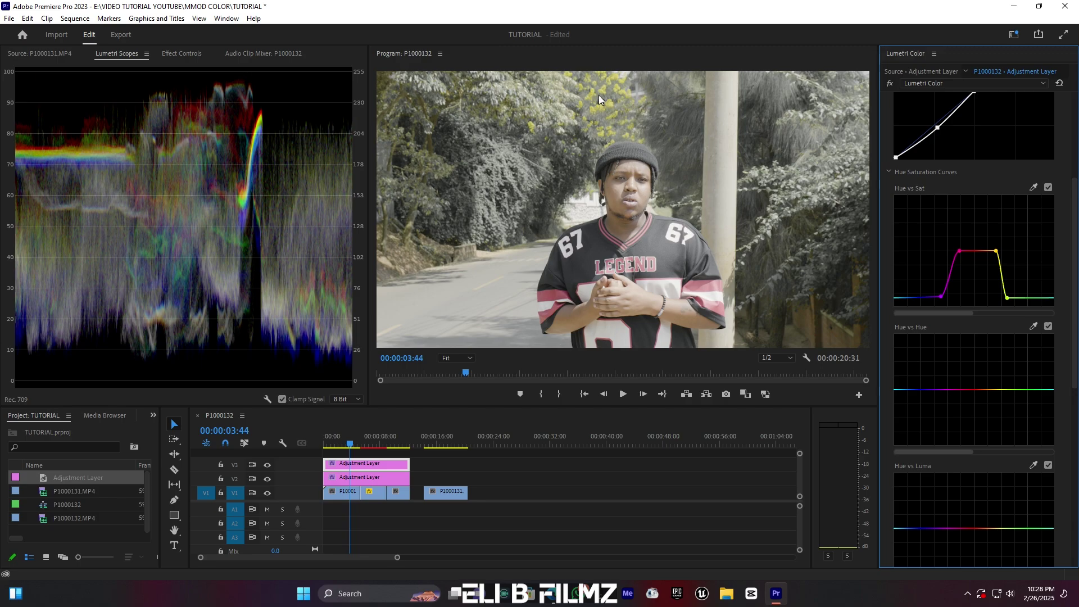
left_click_drag(1008, 299, 1010, 294)
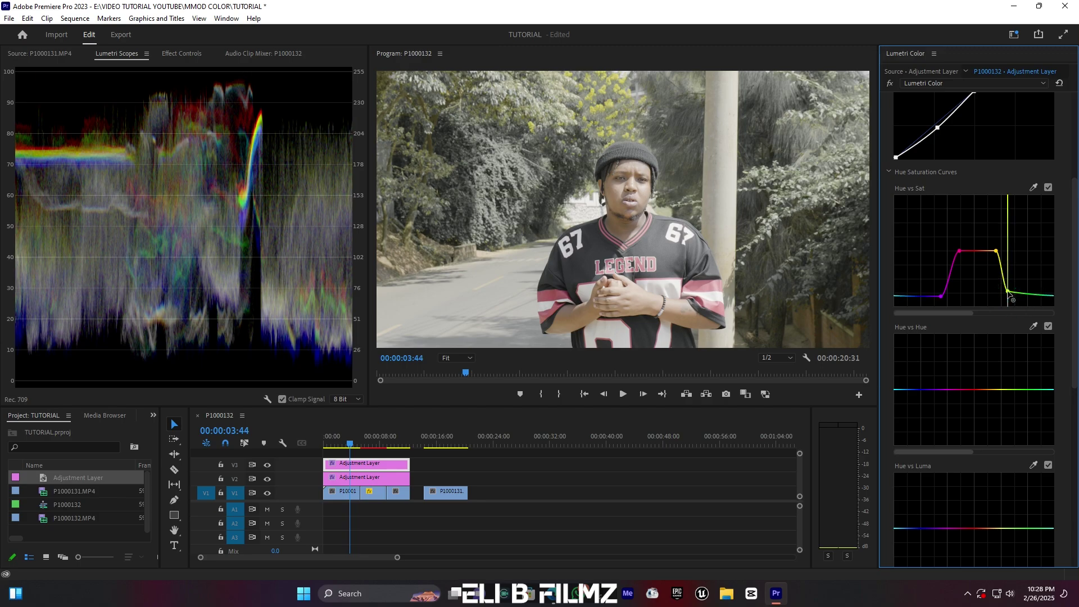
left_click(1053, 294)
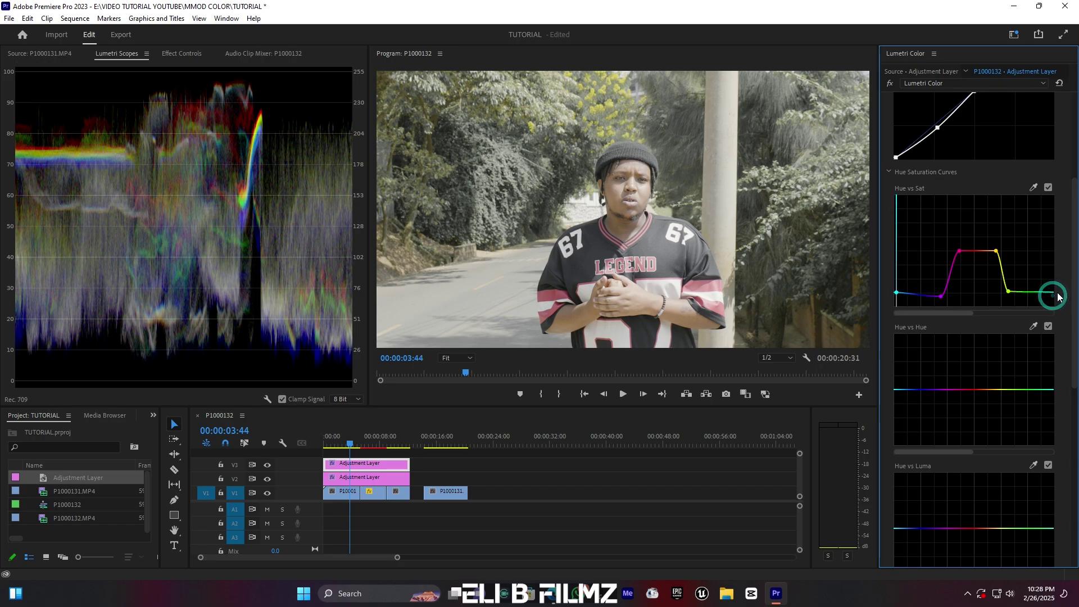
left_click_drag(1059, 297, 1059, 294)
left_click_drag(941, 296, 949, 290)
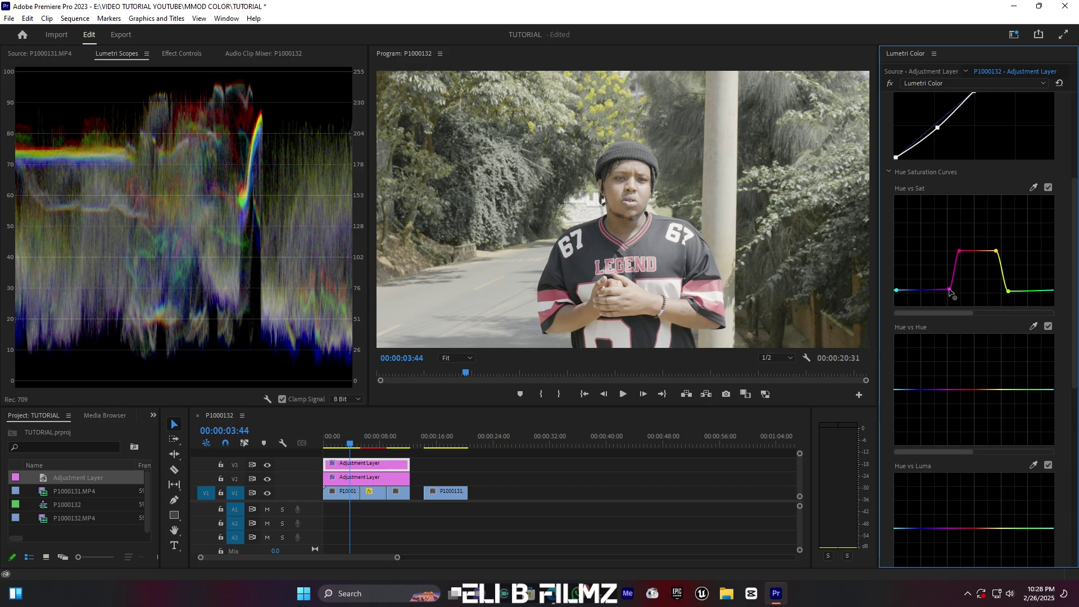
scroll(1016, 365, "down", 2)
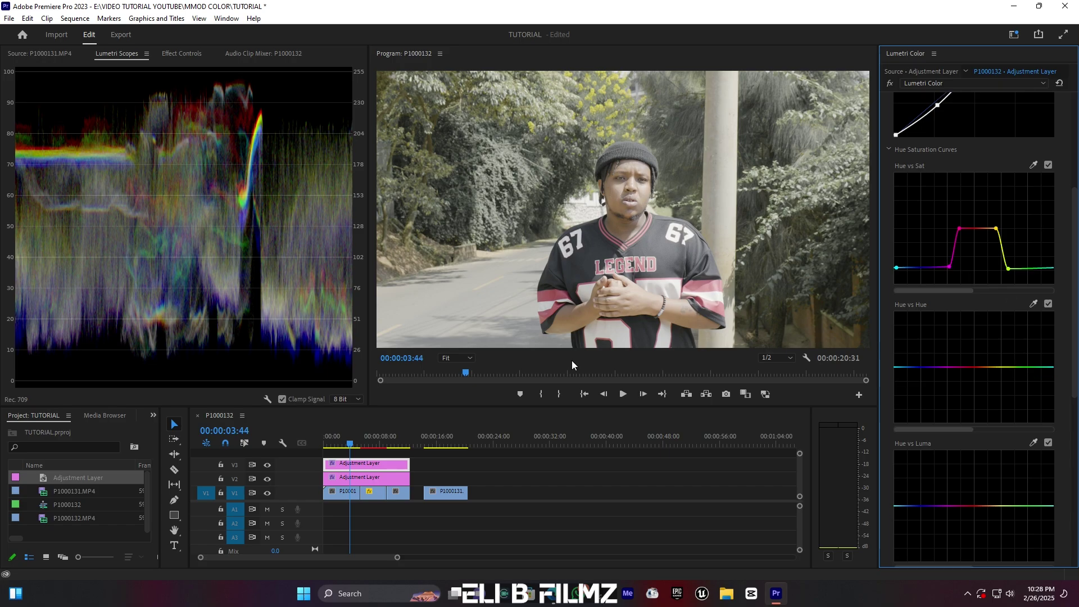
- Lower the Exposure of the adjustment layer on V2 to 0.5
left_click(377, 478)
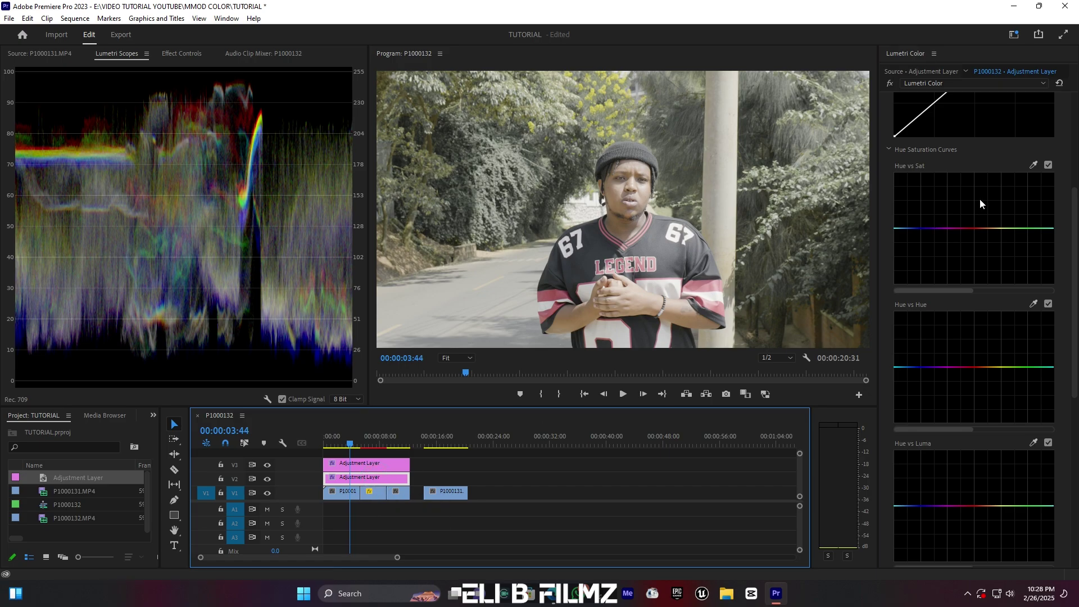
scroll(980, 198, "up", 3)
scroll(979, 198, "up", 5)
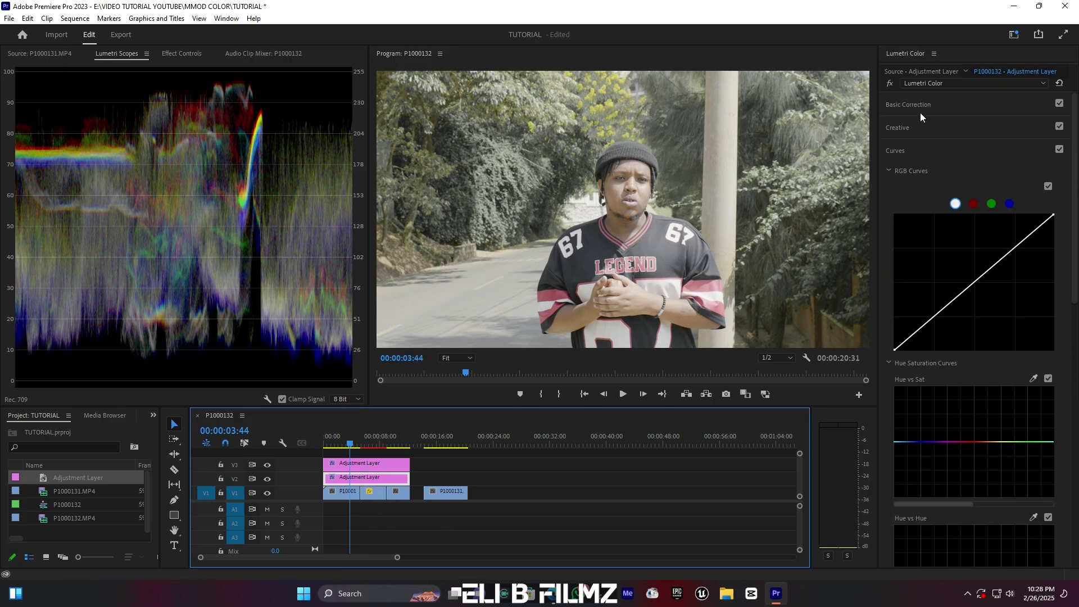
left_click(920, 105)
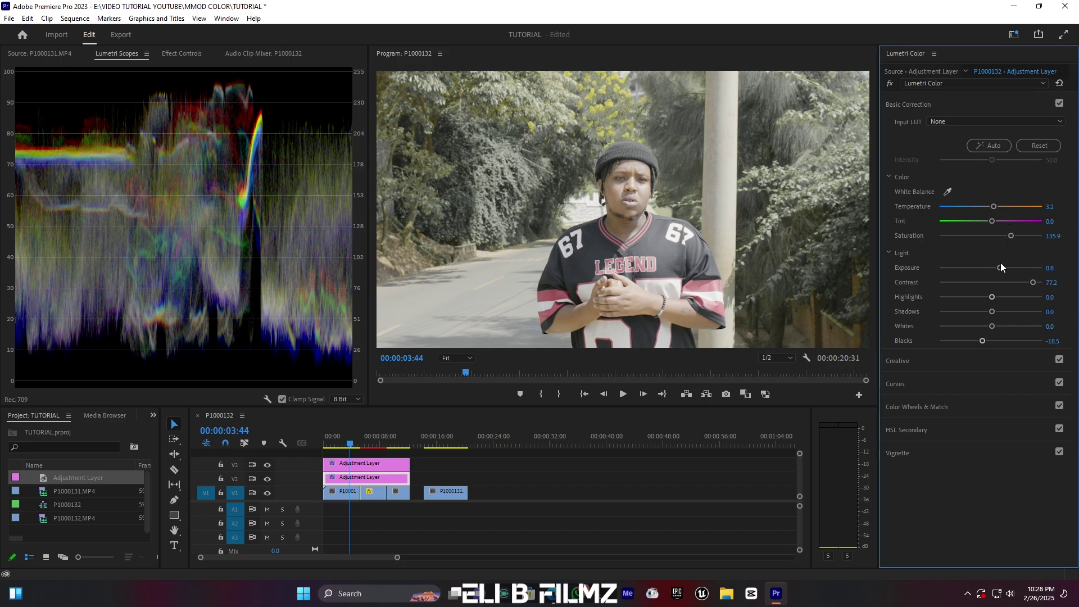
left_click_drag(1002, 272, 997, 273)
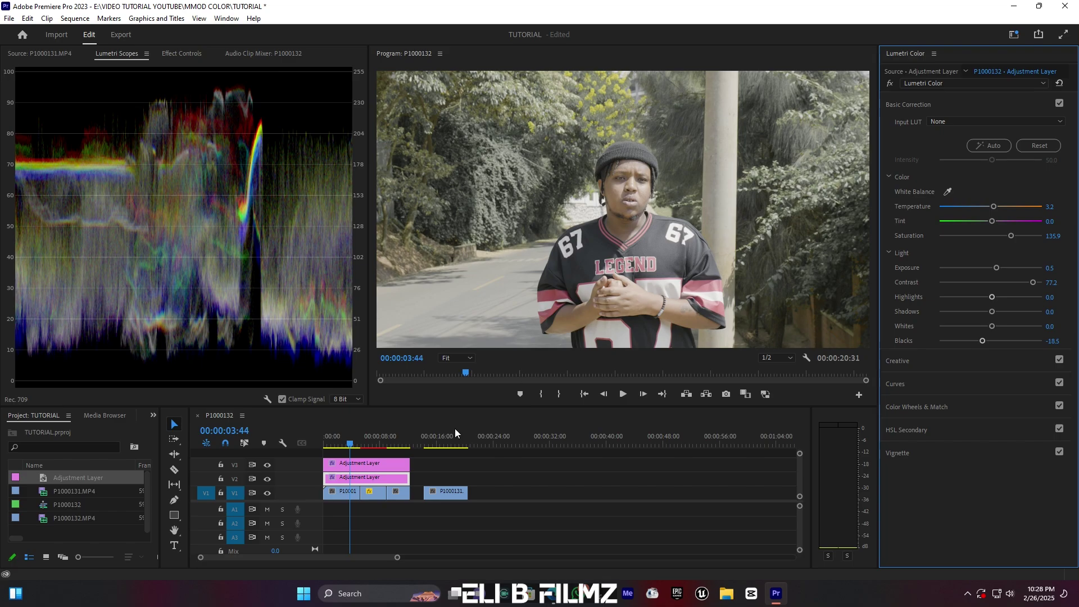
- On the V3 adjustment layer's Hue vs Sat curve, add an orange anchor point and pull the yellow point down to desaturate yellows
left_click(371, 461)
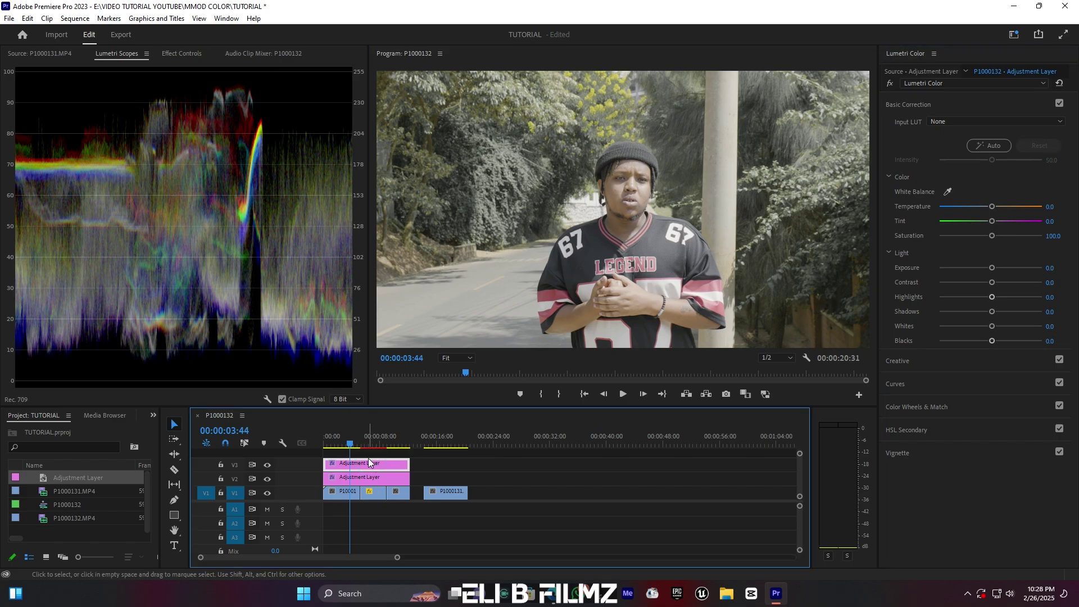
left_click(915, 104)
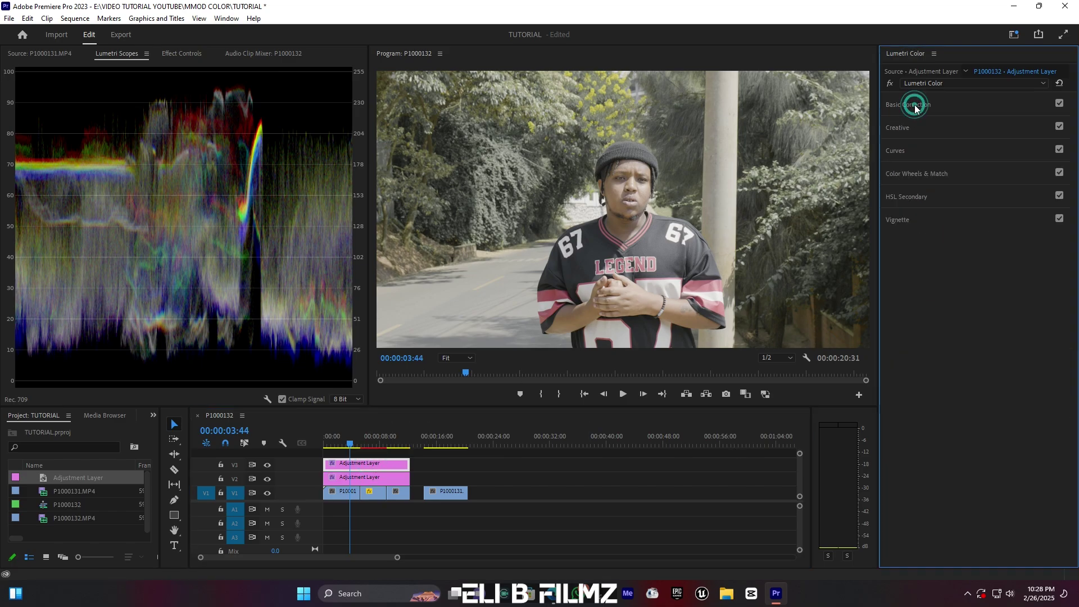
left_click(900, 148)
scroll(990, 435, "down", 5)
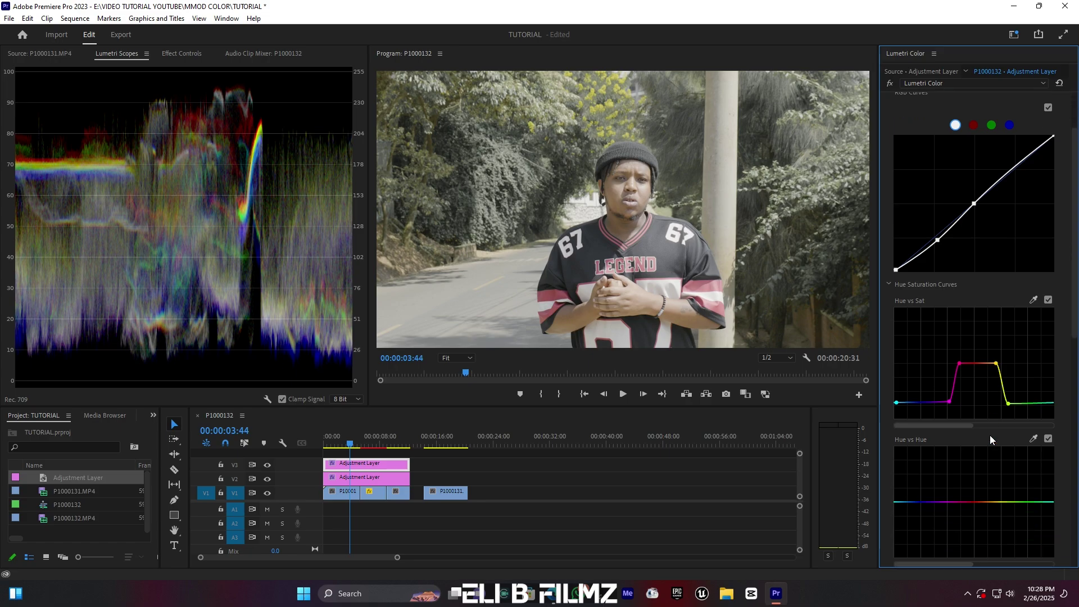
scroll(990, 436, "down", 1)
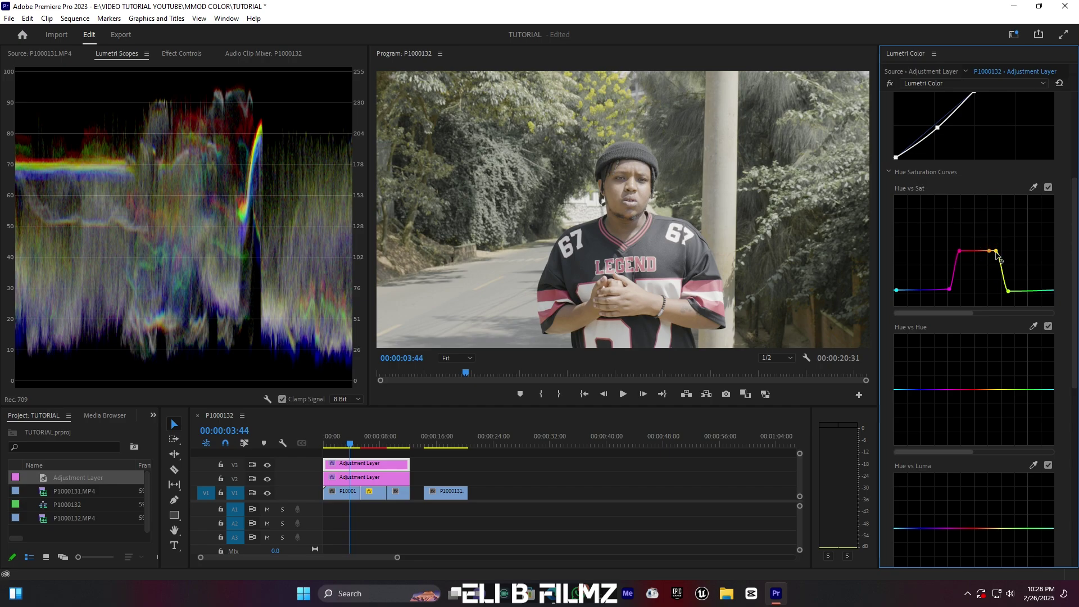
left_click_drag(996, 252, 994, 286)
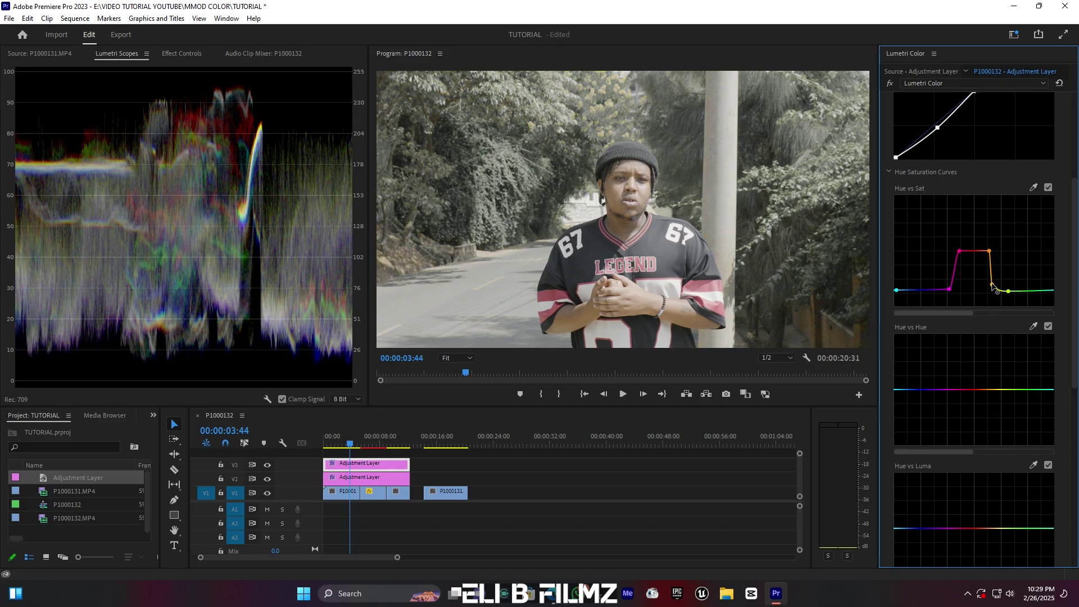
- Undo the last Hue vs Sat point change and anchor magenta-red and orange on the V3 layer's Hue vs Hue curve
key("ctrl+z")
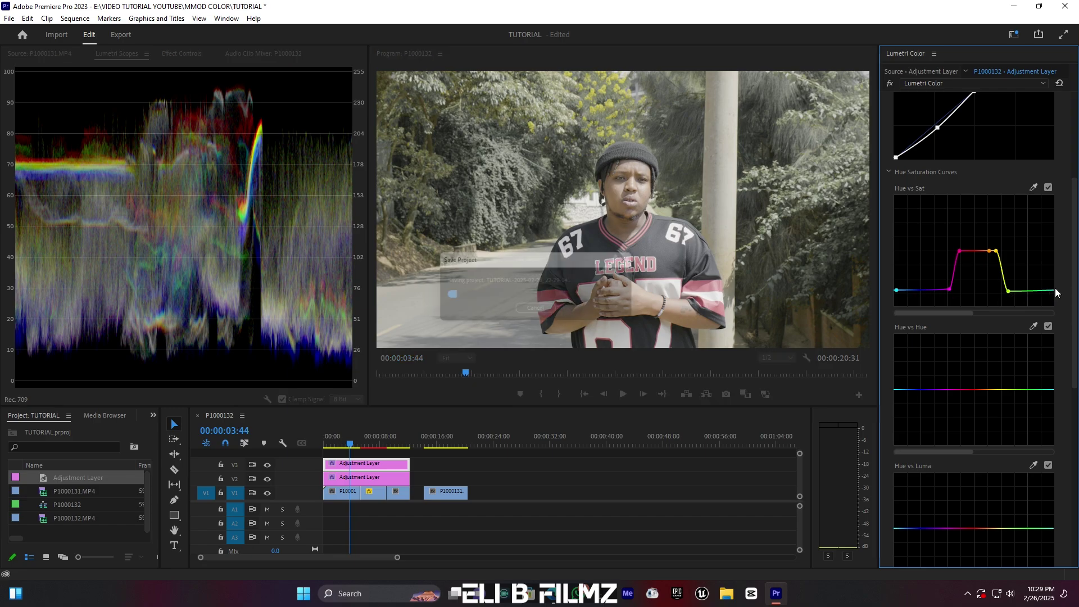
scroll(977, 363, "down", 3)
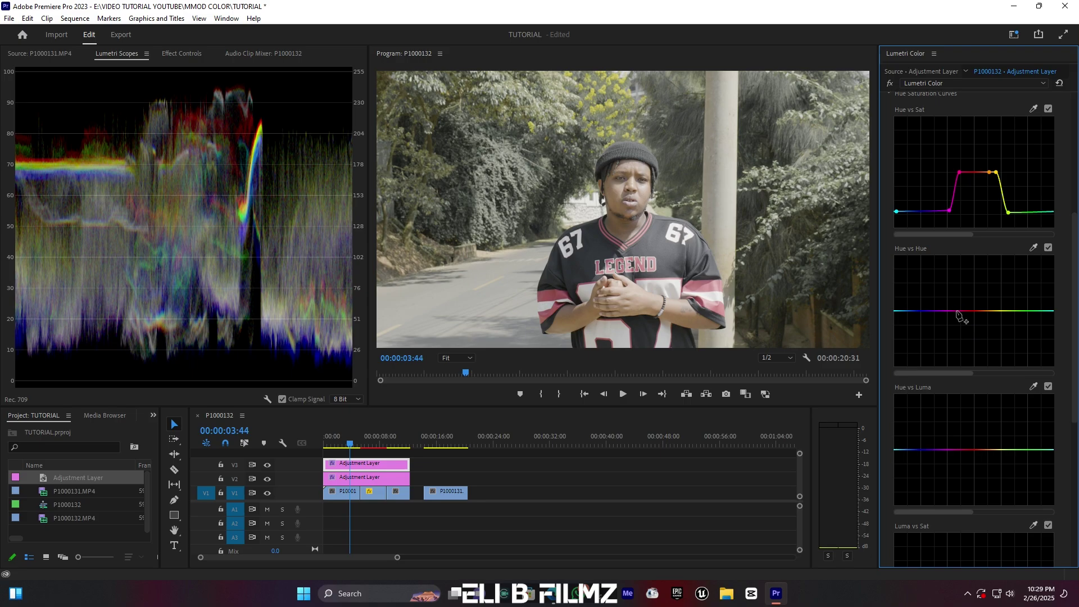
left_click(958, 311)
left_click(989, 311)
left_click_drag(1022, 312, 1022, 328)
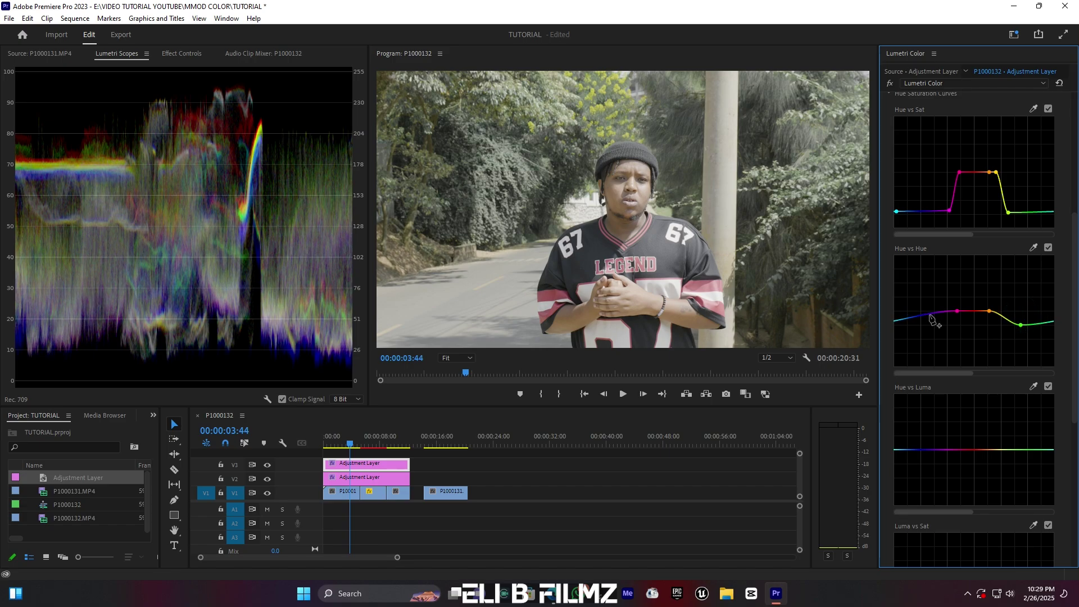
left_click_drag(927, 321, 940, 332)
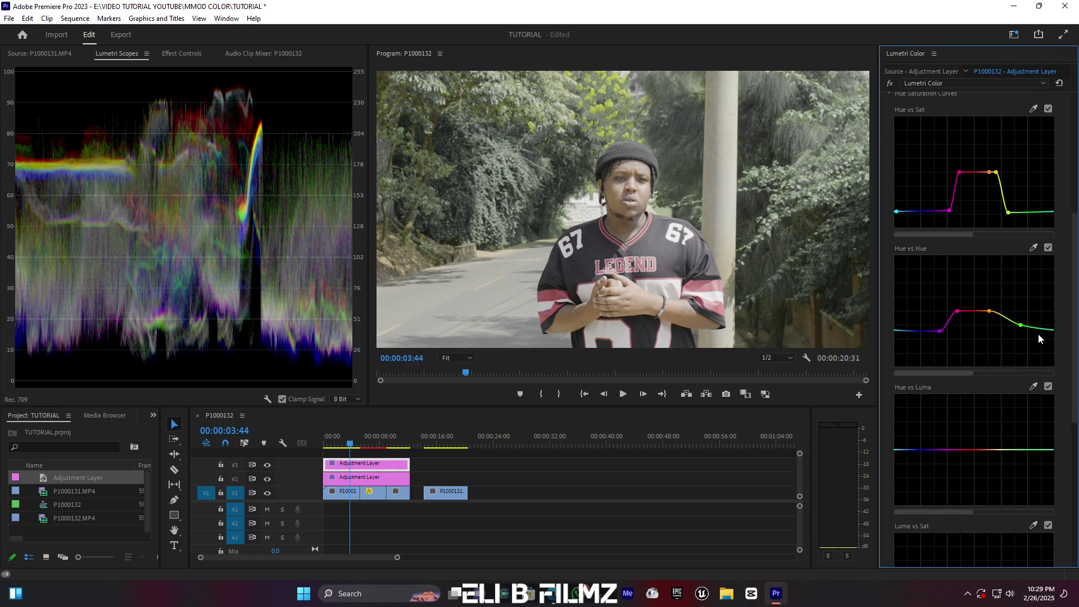
mouse_move(1020, 325)
left_mouse_down()
mouse_move(1000, 345)
mouse_move(1016, 302)
mouse_move(1001, 343)
mouse_move(1010, 329)
left_mouse_up()
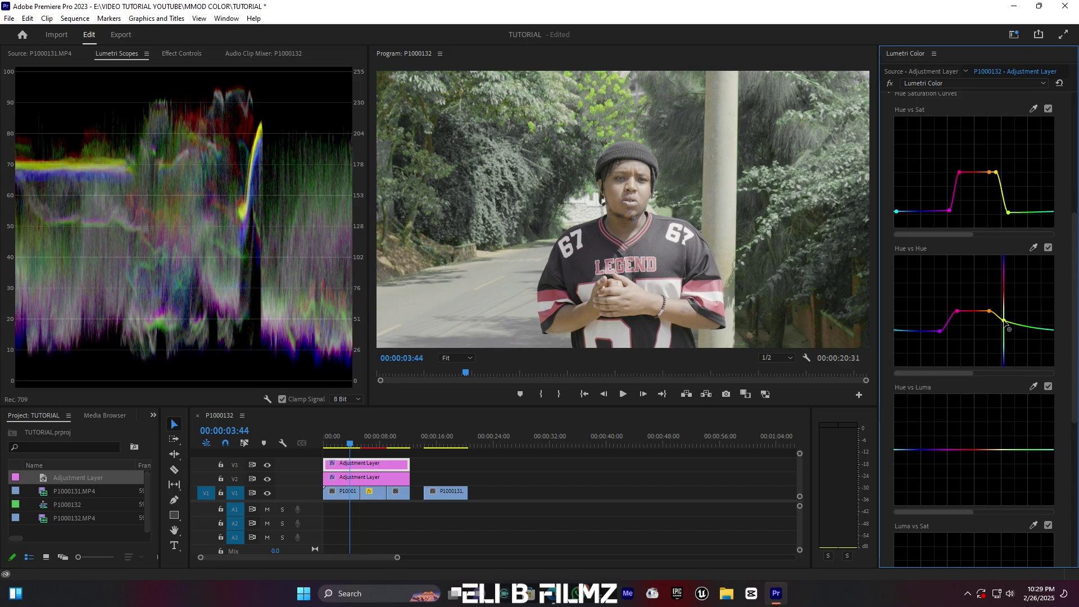
left_click_drag(1009, 329, 1010, 329)
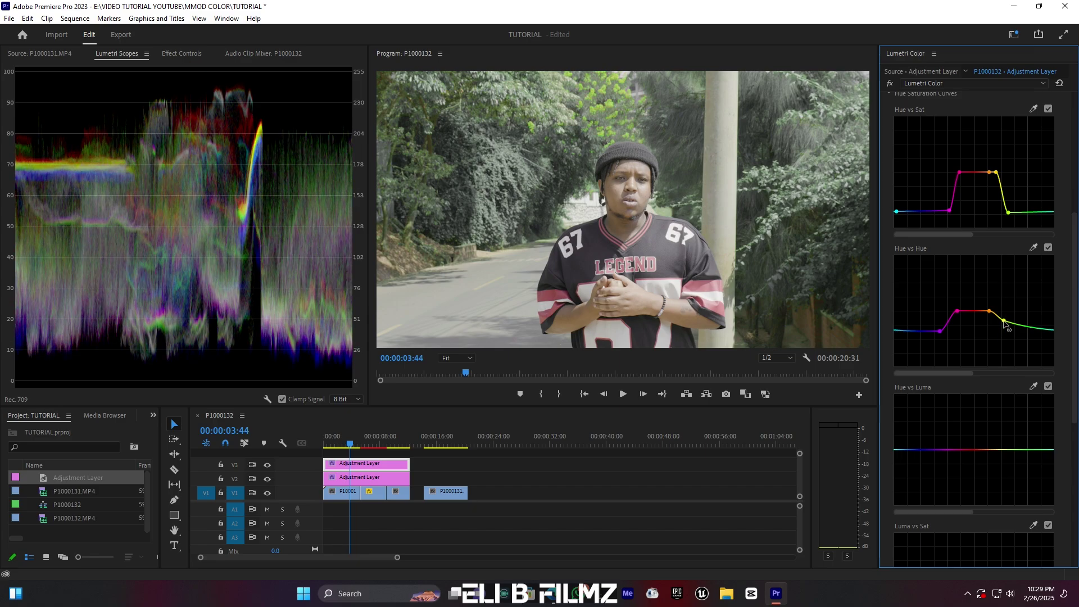
double_click(1003, 325)
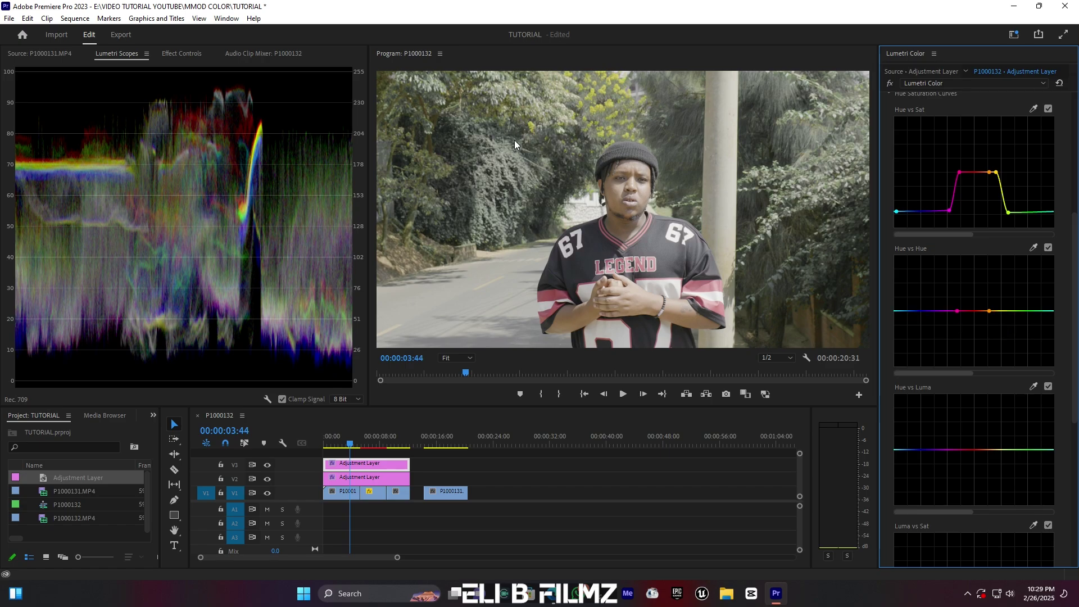
- On the Hue vs Hue curve, anchor cyan-green and yellow at the baseline and pull the green point between them well down
left_click(1042, 310)
left_click_drag(1018, 311, 1020, 332)
mouse_move(1018, 329)
left_mouse_down()
mouse_move(1012, 343)
mouse_move(1017, 333)
left_mouse_up()
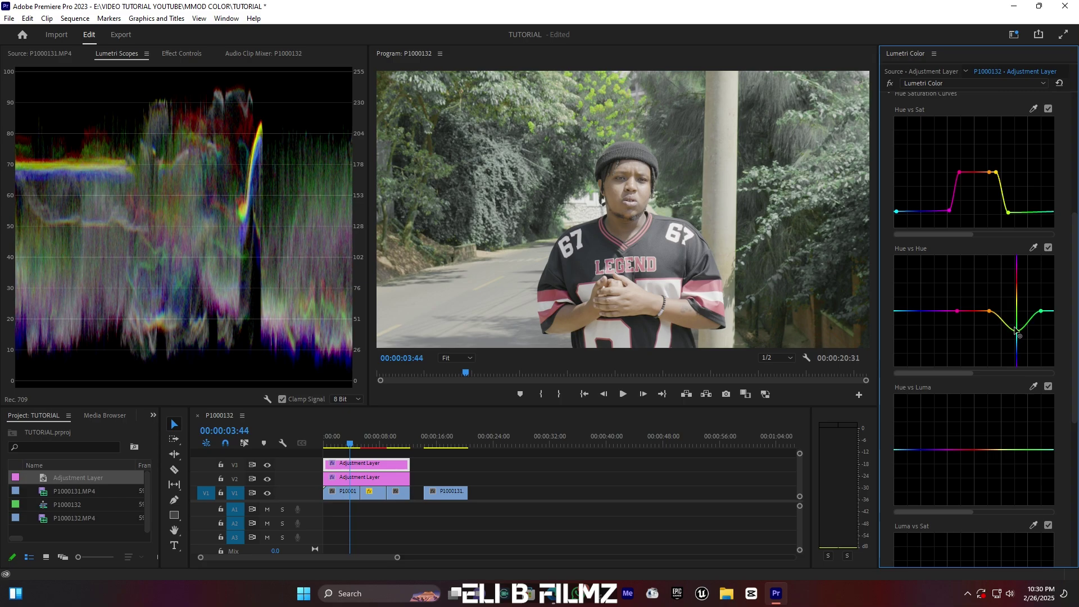
left_click(1001, 318)
mouse_move(1018, 332)
left_mouse_down()
mouse_move(1032, 341)
mouse_move(1019, 351)
left_mouse_up()
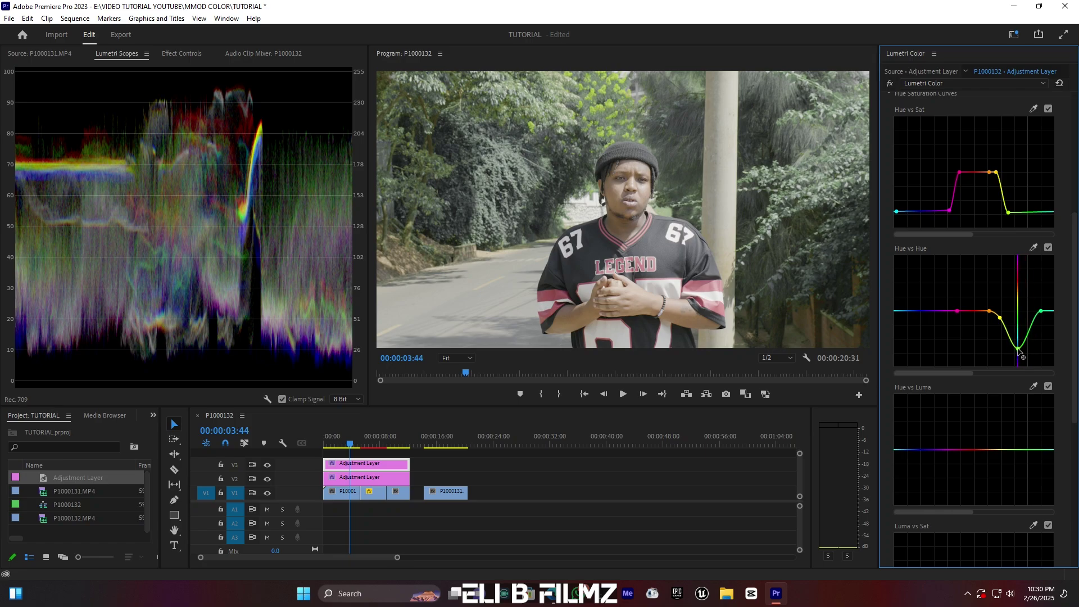
- Compare the shot without the Hue vs Hue curve, ease its green point up slightly and pull a blue point down
left_click(1049, 248)
left_click(1048, 248)
mouse_move(1020, 345)
left_mouse_down()
mouse_move(1017, 293)
mouse_move(1018, 338)
left_mouse_up()
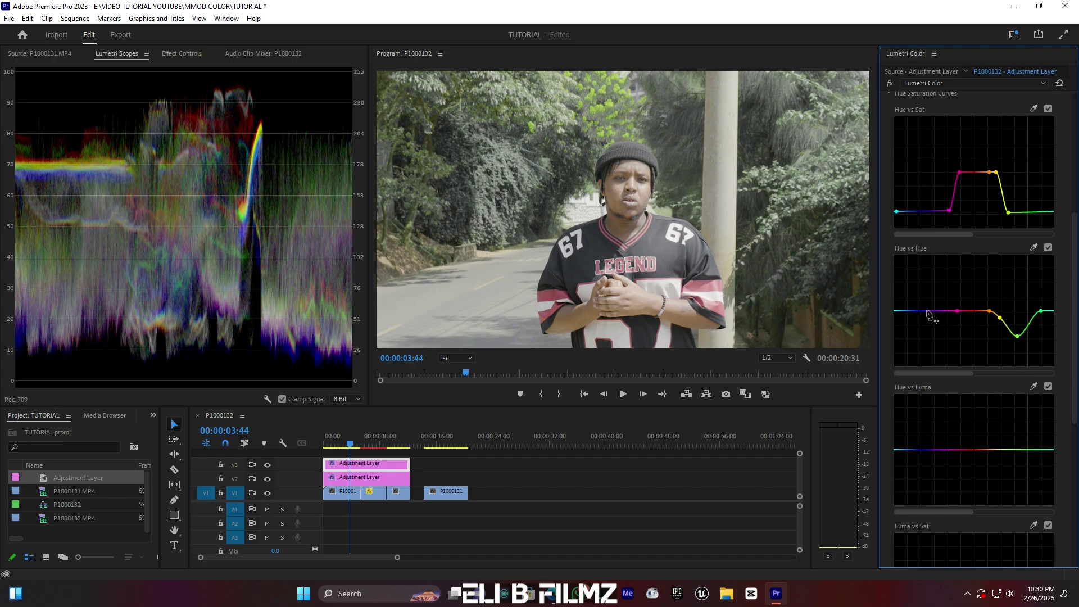
left_click_drag(918, 311, 906, 329)
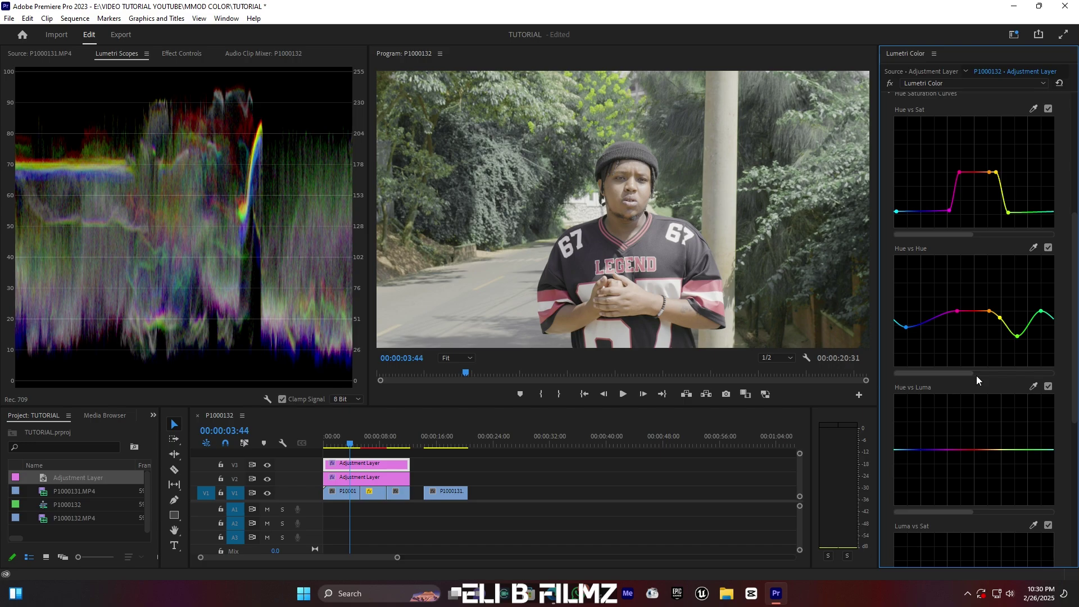
- On the Hue vs Luma curve, anchor cyan-green and yellow and pull the green point between them down to darken the foliage
scroll(977, 376, "down", 1)
scroll(977, 376, "down", 2)
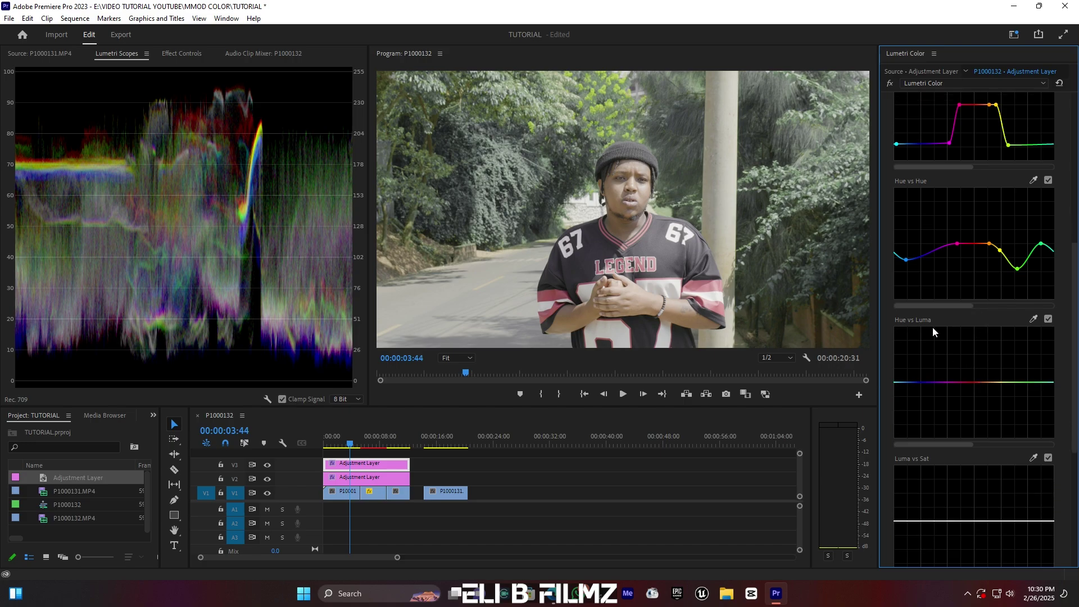
left_click(1044, 382)
left_click(998, 382)
left_click_drag(1019, 382, 1019, 401)
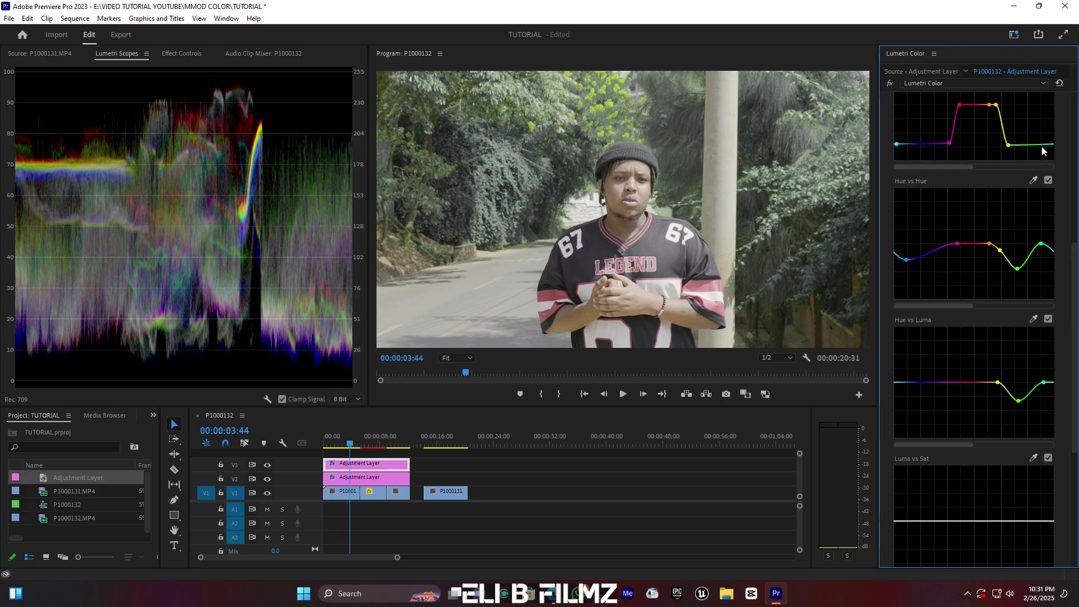
- On the Hue vs Sat curve, anchor cyan-green and lower the green and yellow-green points to desaturate the foliage further
left_click(1044, 145)
scroll(1042, 147, "up", 2)
left_click(1043, 246)
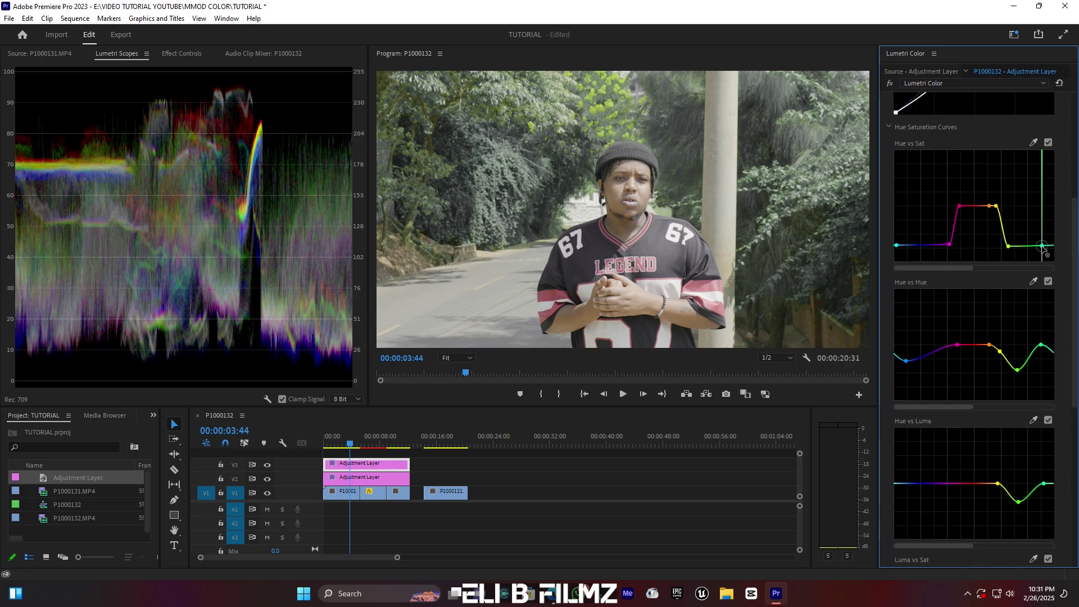
left_click_drag(1023, 245, 1025, 261)
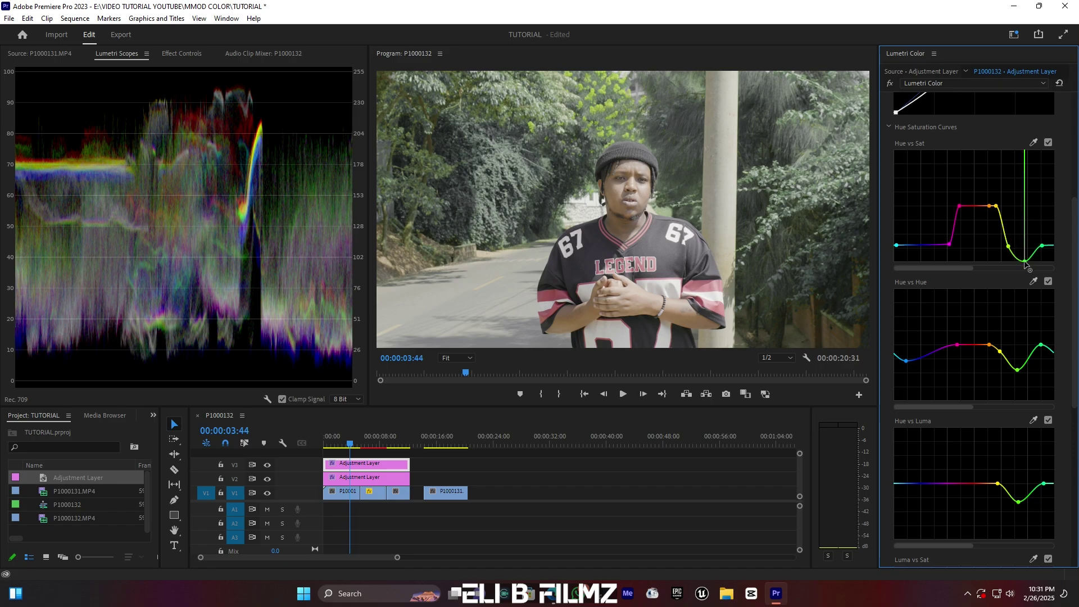
left_click_drag(1025, 262, 1003, 251)
left_click_drag(1008, 258, 1009, 258)
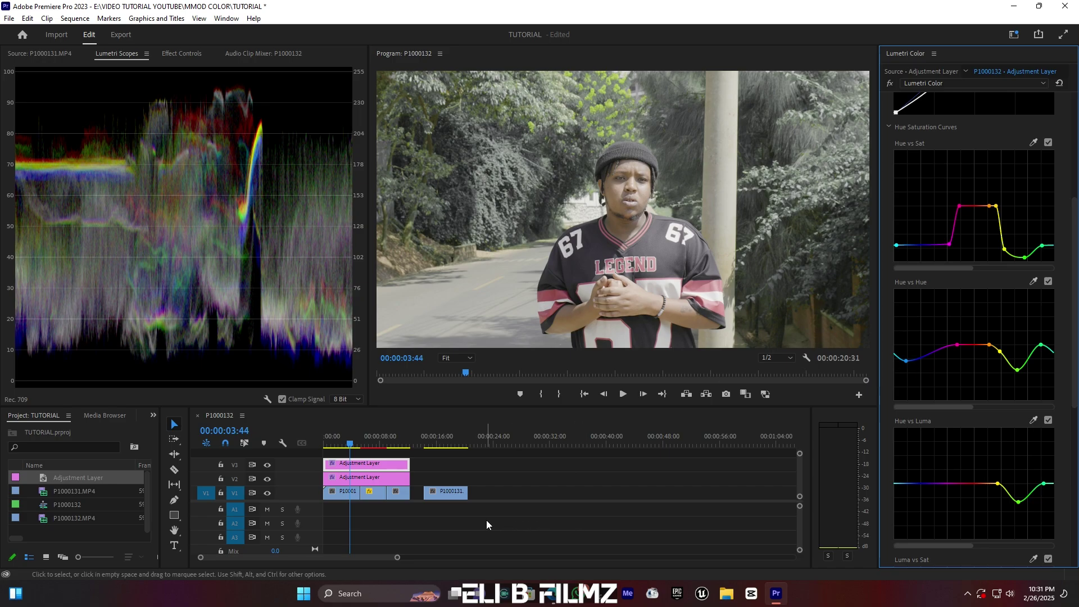
- Place another adjustment layer on track V4, aligned above the existing adjustment layers, and select it for grading
left_click(799, 475)
left_click(799, 516)
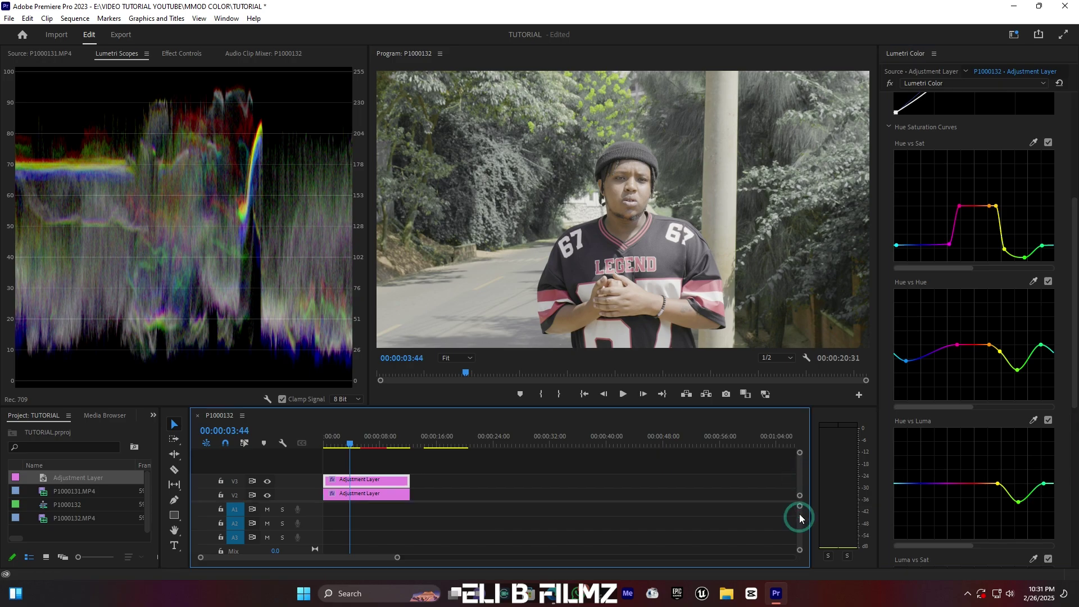
left_click(802, 467)
left_click_drag(43, 482, 370, 453)
left_click(369, 453)
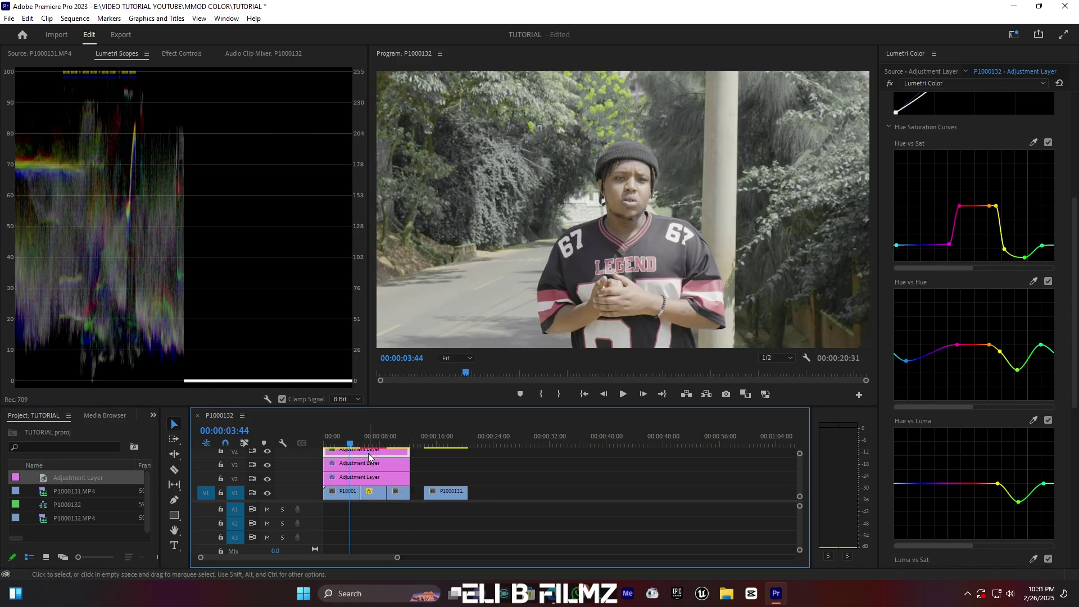
left_click_drag(796, 474, 801, 470)
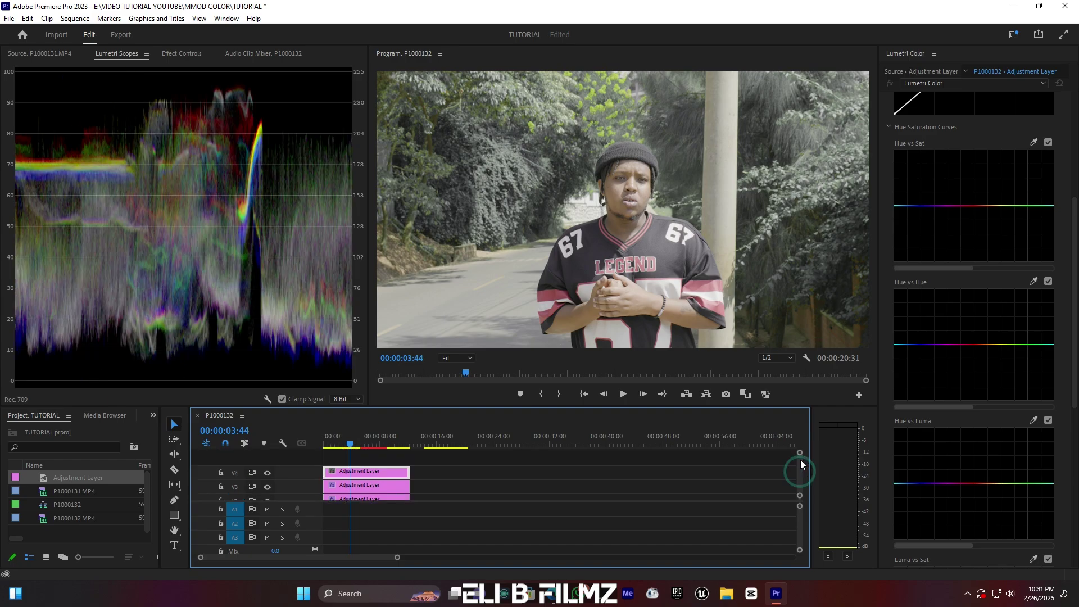
- On the V4 layer's red RGB curve, anchor the midpoint and shift the black point inward to reduce red in the shadows
scroll(971, 167, "up", 4)
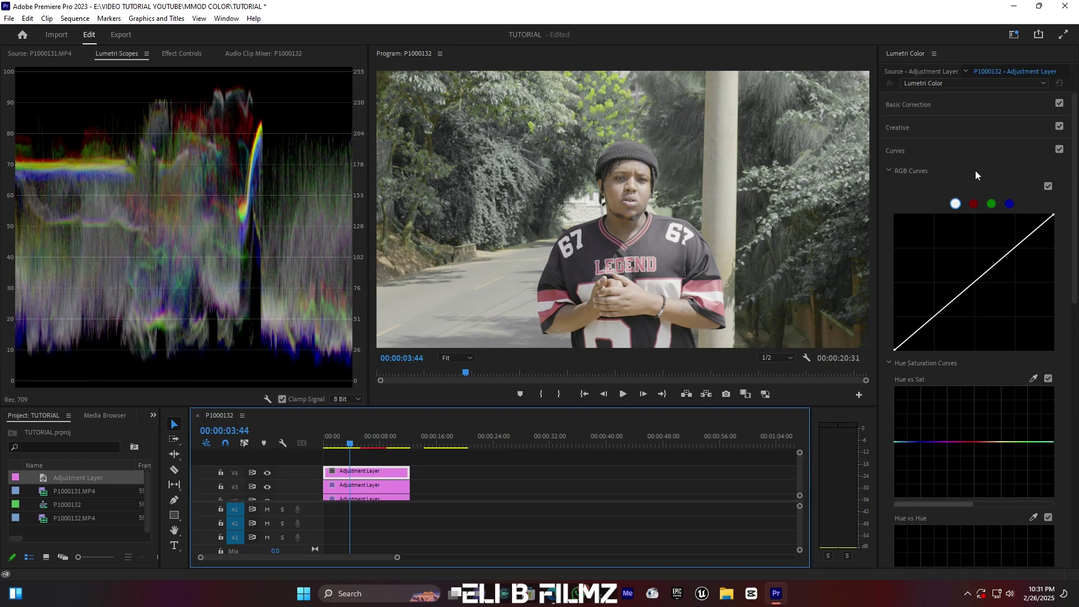
left_click(896, 152)
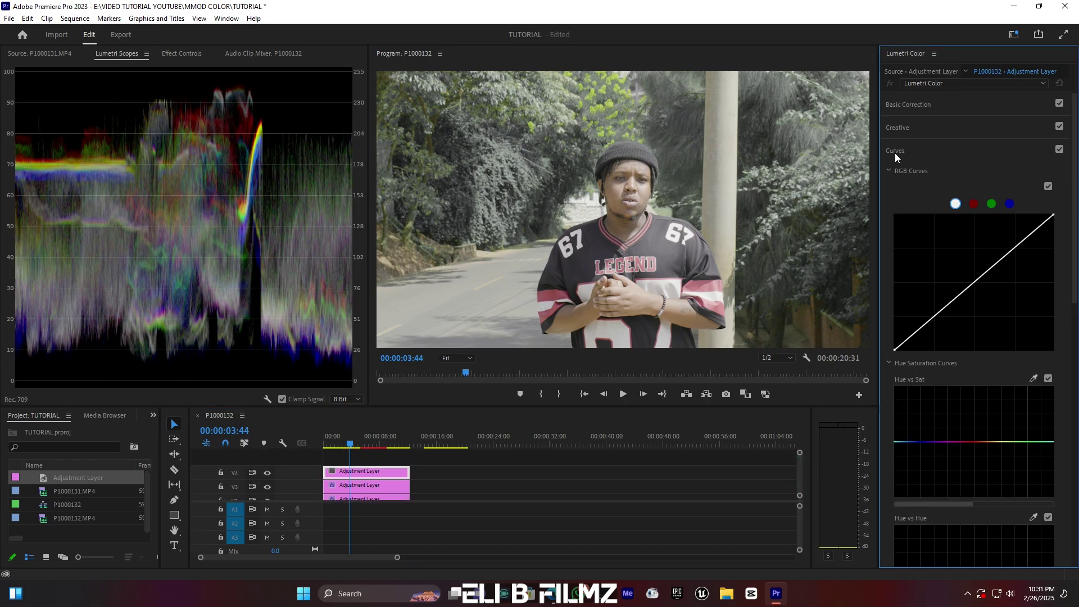
left_click(897, 152)
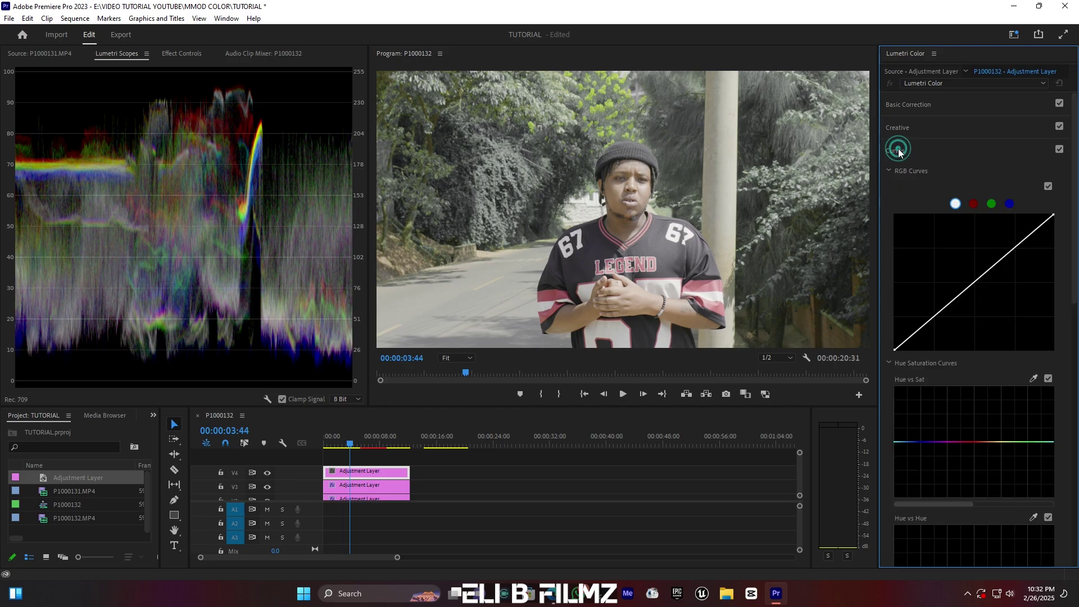
left_click(974, 205)
left_click(976, 282)
left_click_drag(895, 350, 906, 355)
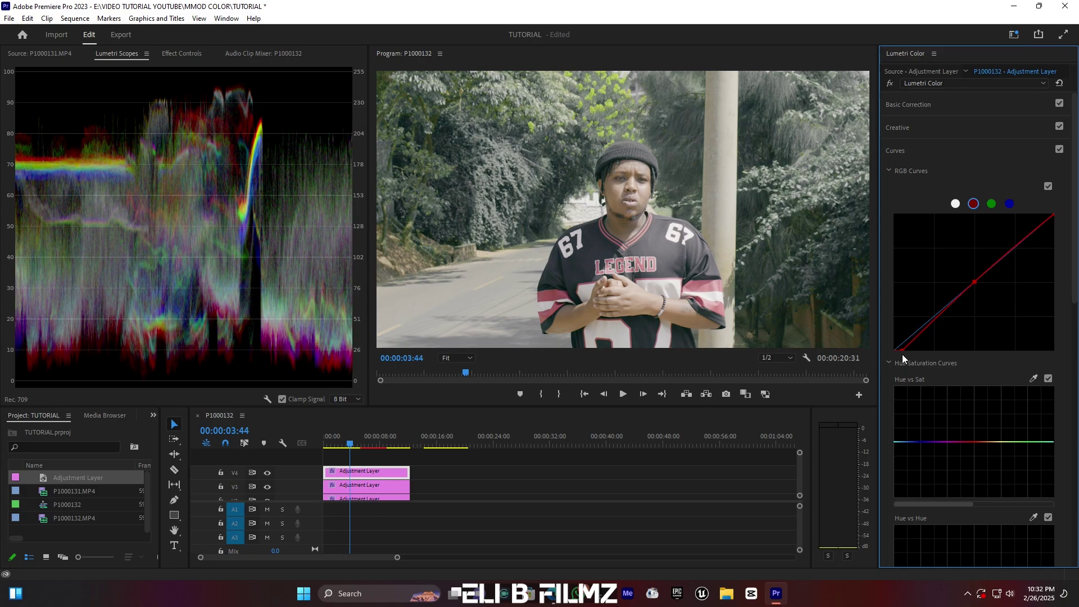
- On the V4 layer's white RGB curve, add midtone and shadow points and pull both slightly down
left_click(955, 204)
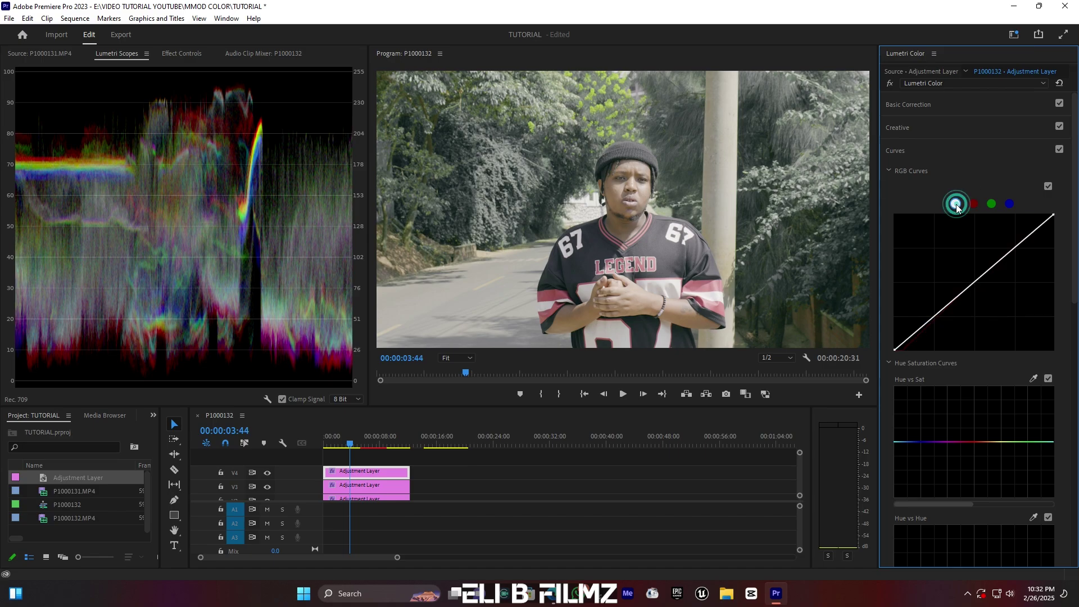
left_click(974, 281)
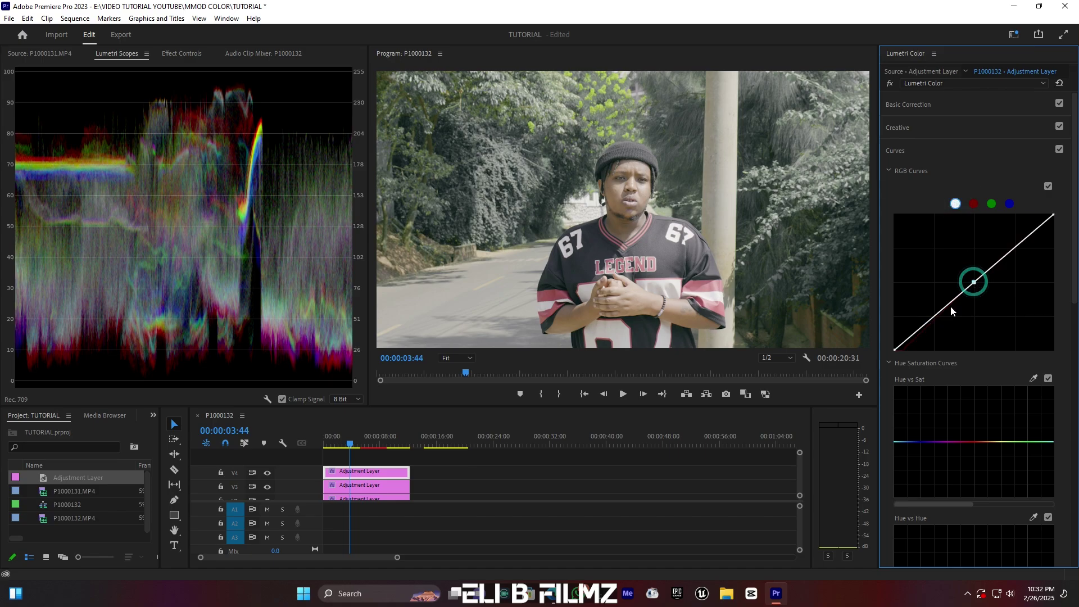
left_click_drag(936, 319, 934, 320)
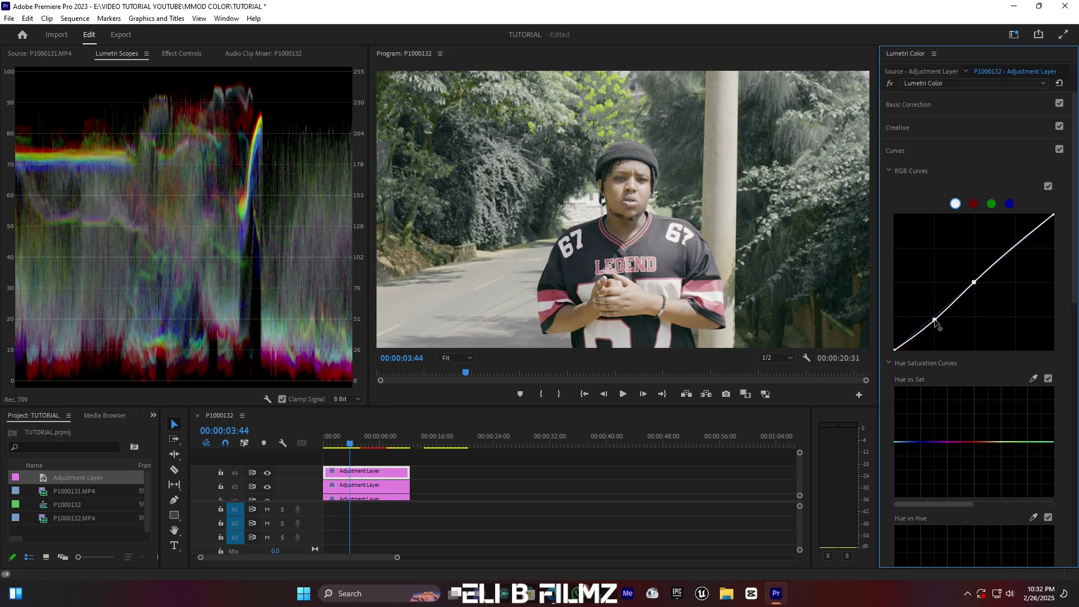
left_click_drag(975, 283, 973, 285)
left_click_drag(935, 320, 936, 323)
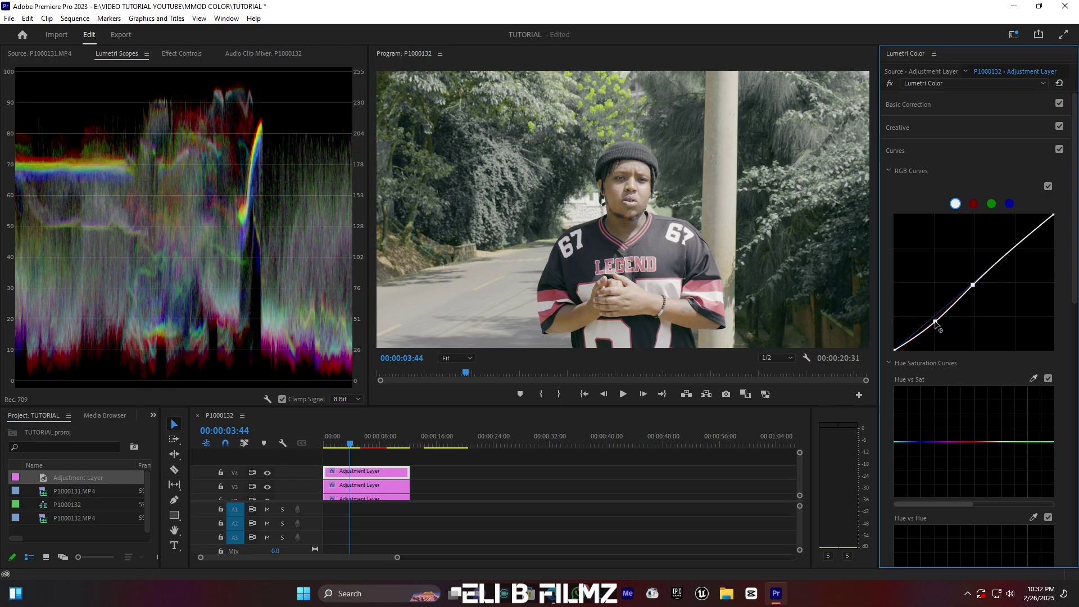
- Add a slightly lowered highlight point to the white RGB curve and compare the shot with the RGB curves off and on
left_click(1015, 250)
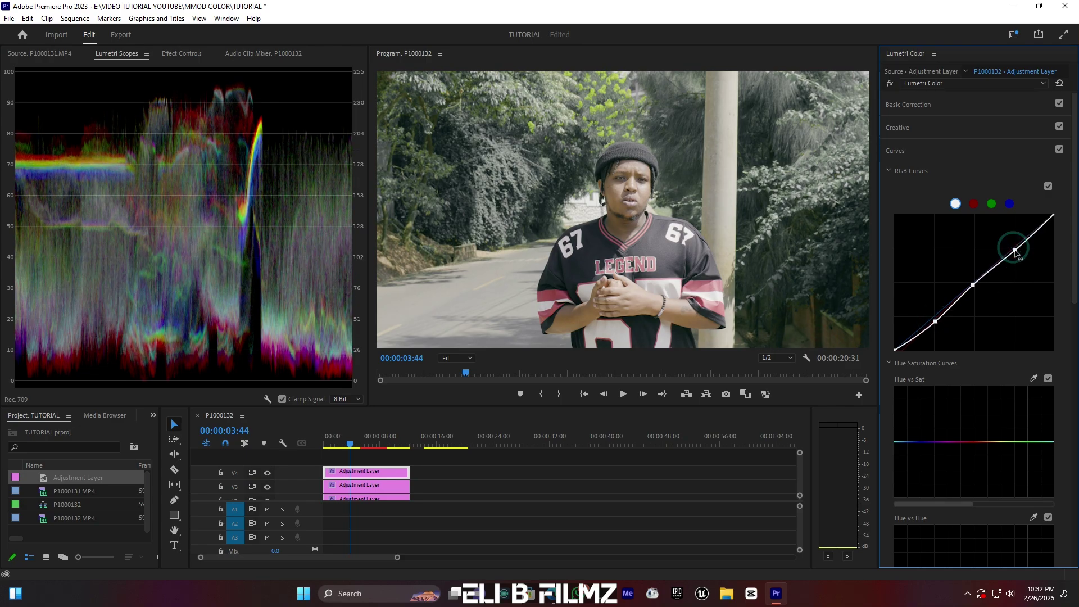
left_click_drag(1015, 251, 1017, 255)
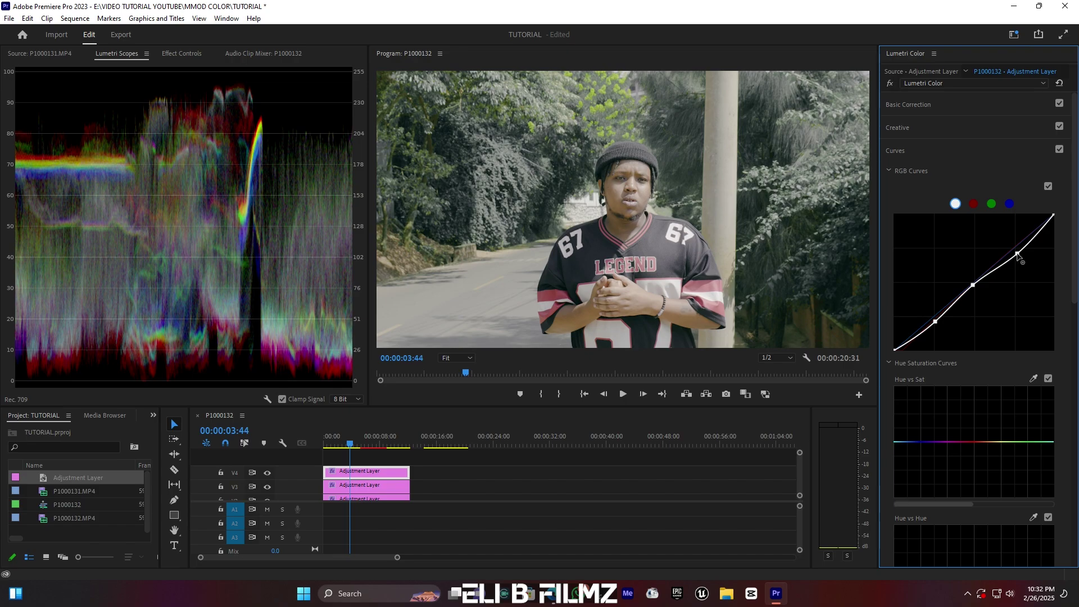
left_click_drag(1018, 254, 1014, 251)
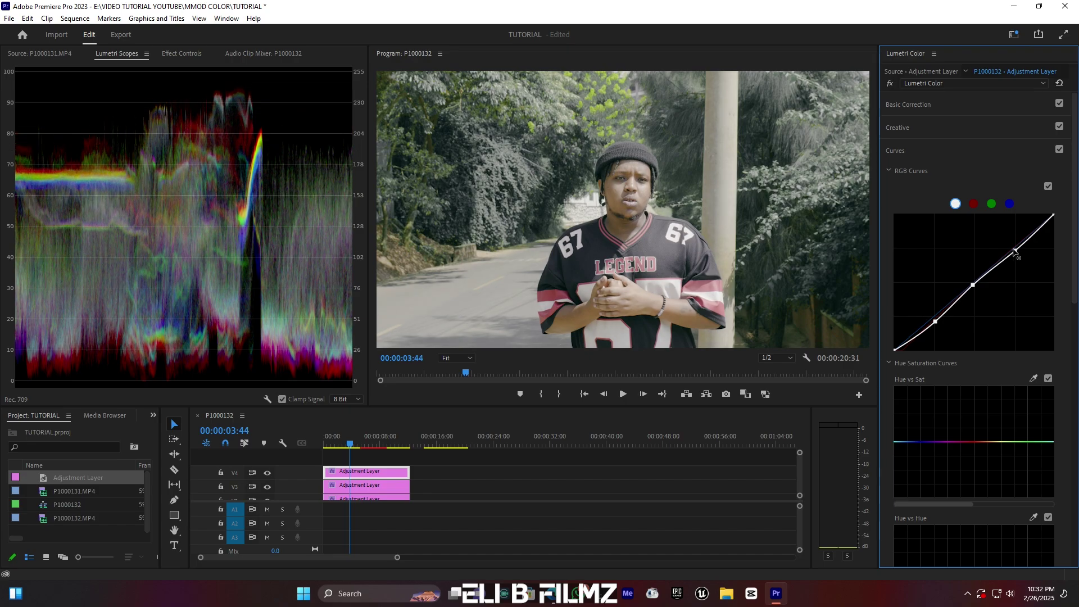
left_click(1049, 187)
left_click(1049, 187)
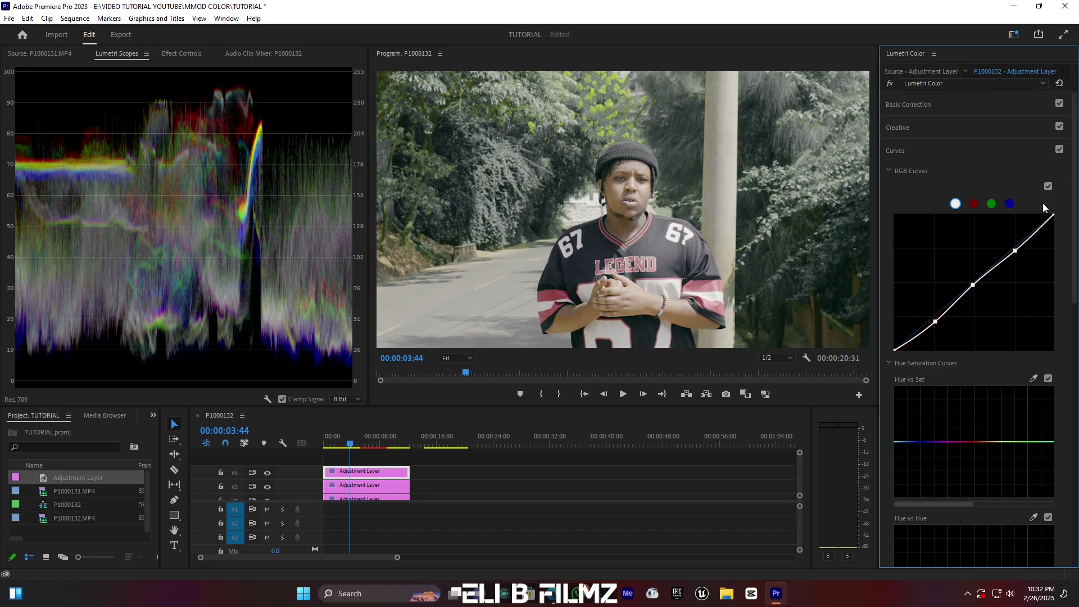
- In the V4 layer's basic correction, set Highlights to -12.0 and Whites to -4.3
left_click(905, 105)
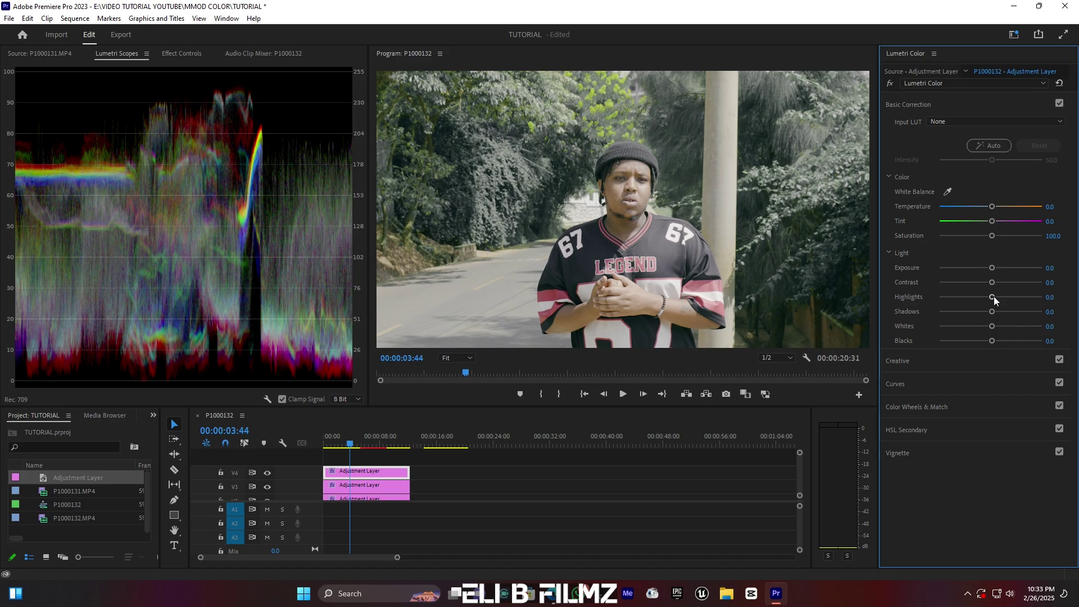
left_click_drag(993, 296, 986, 299)
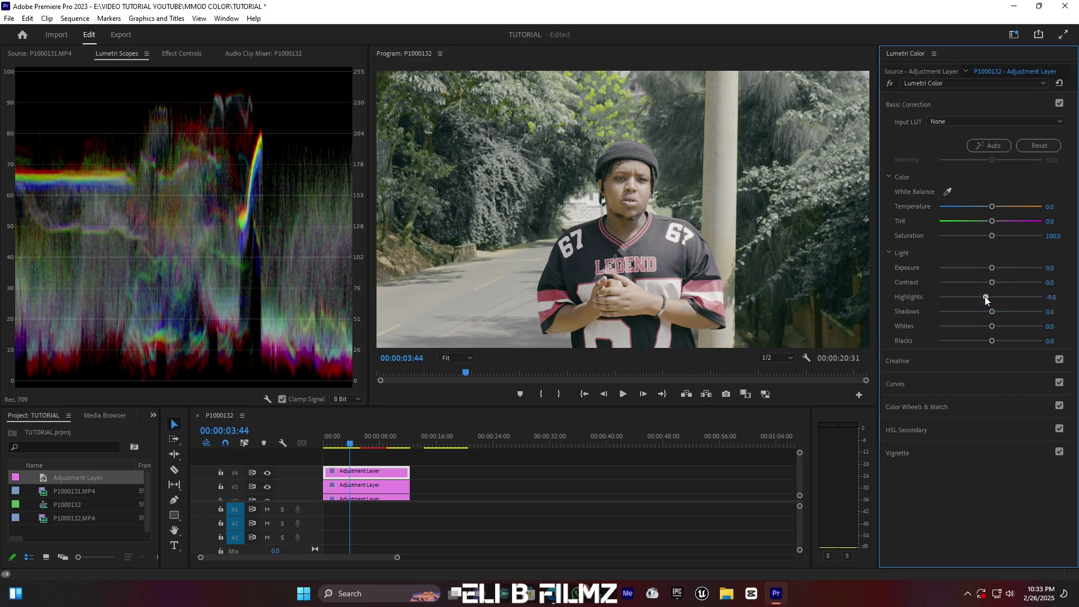
left_click_drag(986, 299, 988, 327)
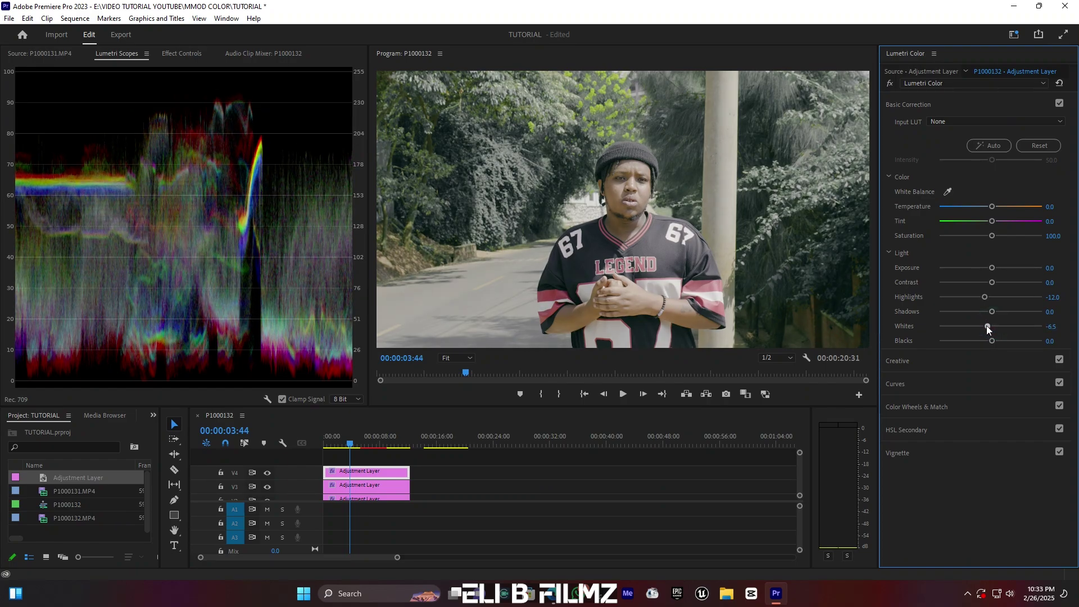
left_click_drag(987, 326, 988, 327)
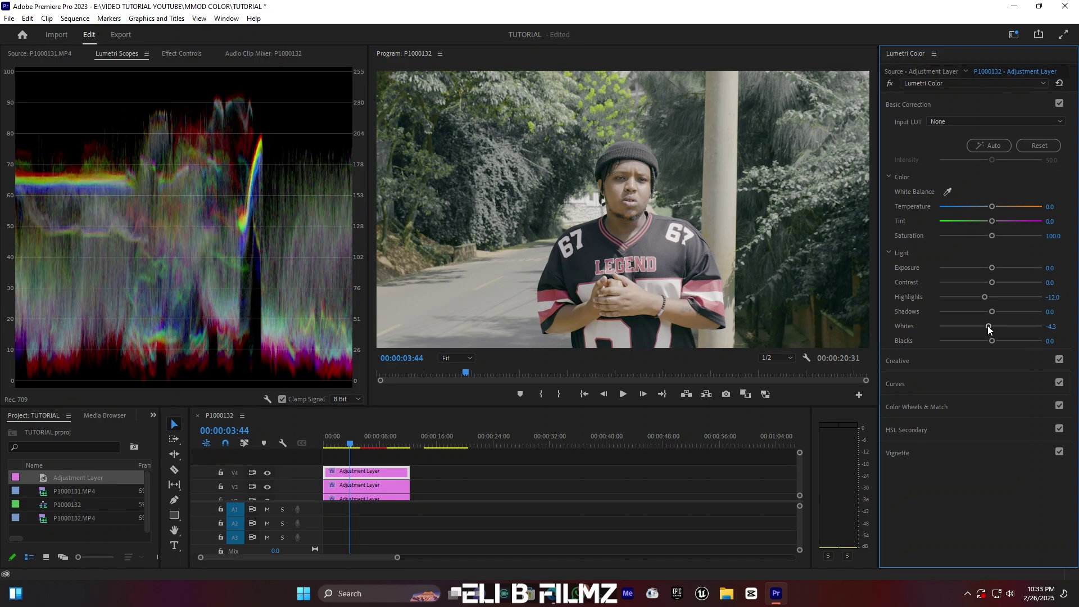
- Key the reds in the V4 layer's HSL Secondary with the mask shown, widening hue slightly and trimming the low saturation and luma ends
left_click(904, 103)
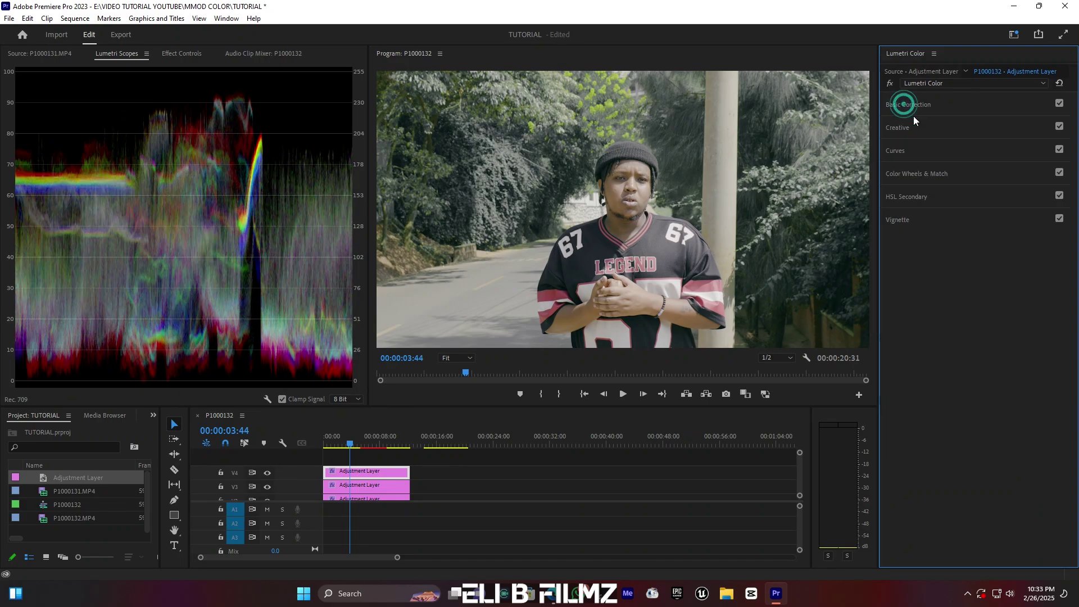
left_click(914, 197)
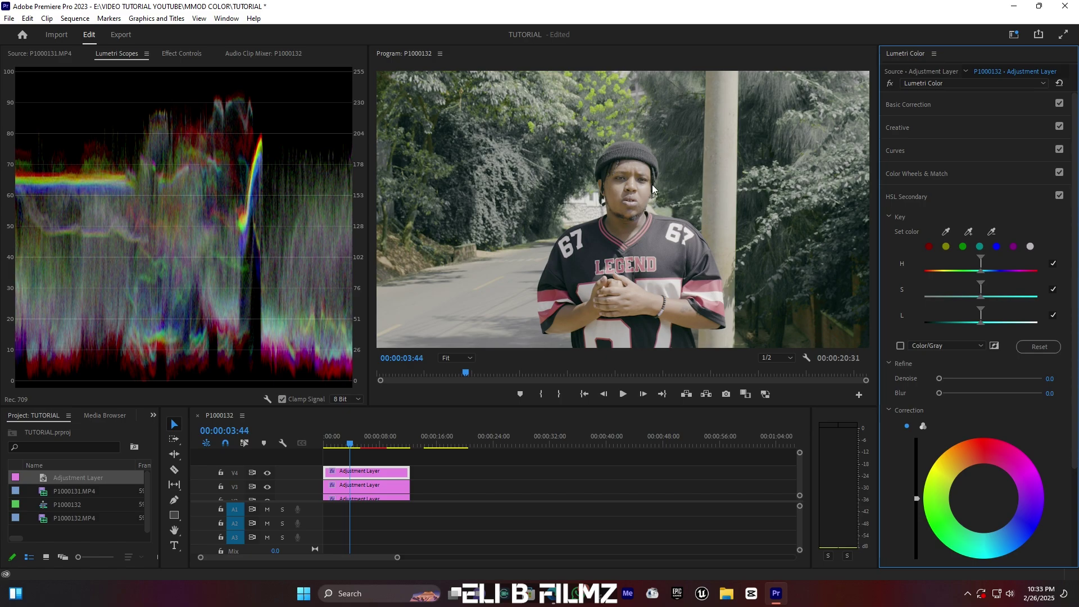
left_click(929, 247)
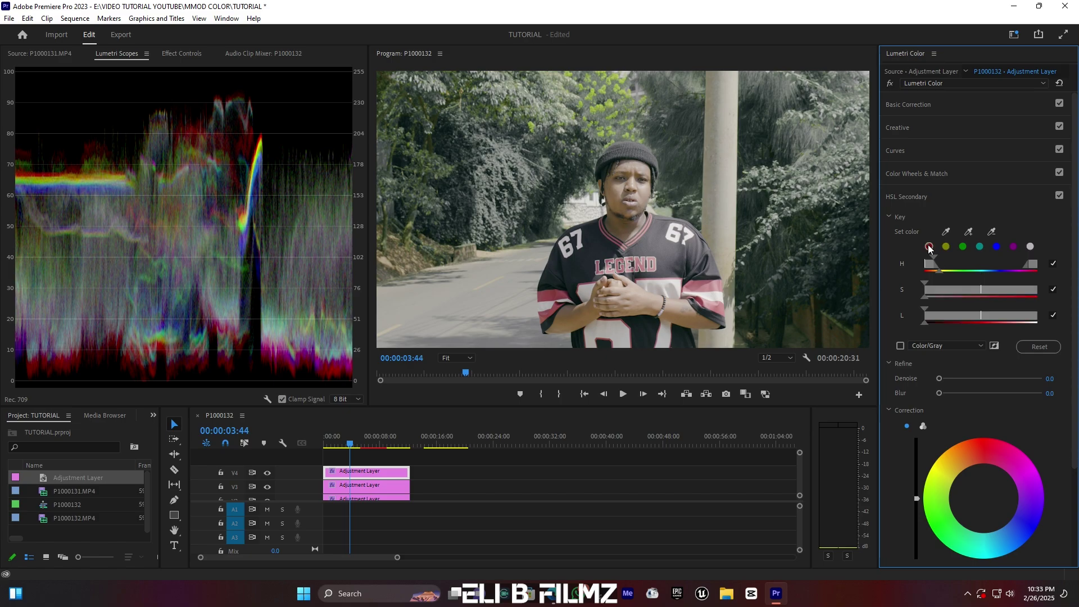
left_click(901, 346)
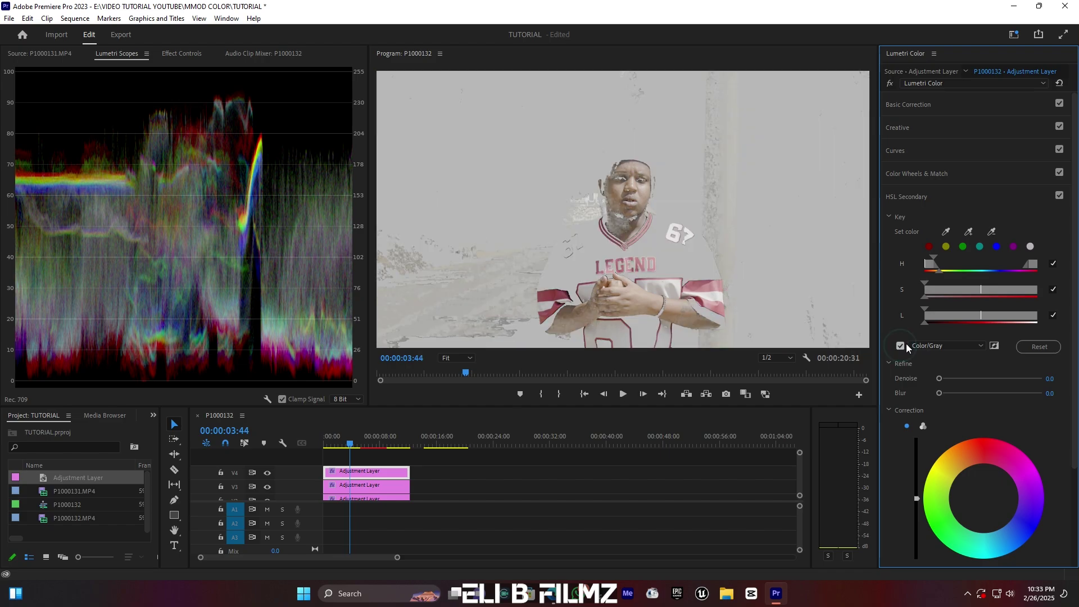
left_click_drag(933, 256, 935, 255)
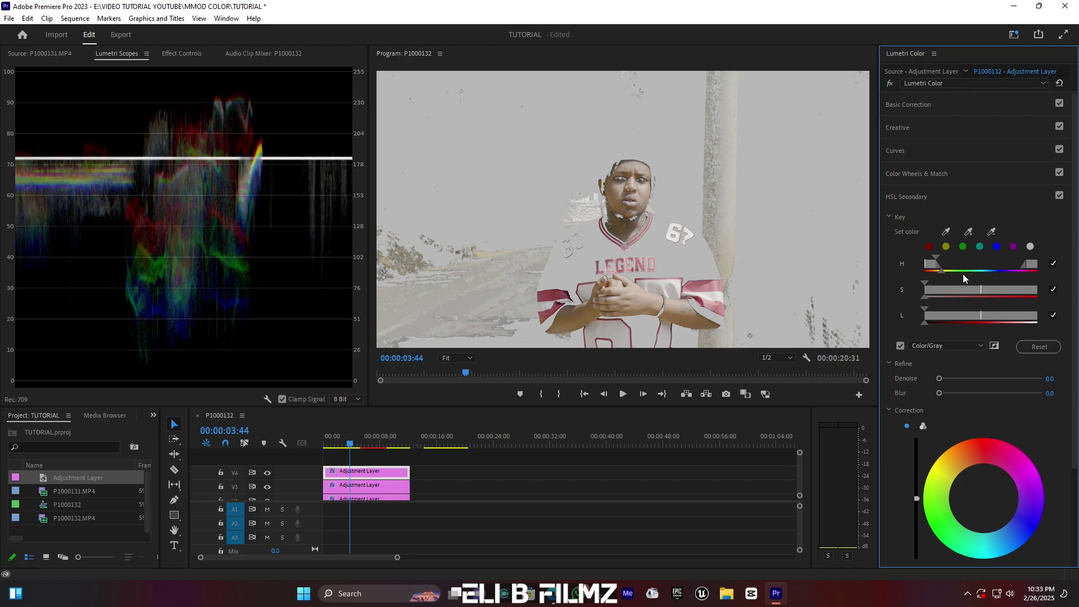
left_click_drag(956, 293, 959, 293)
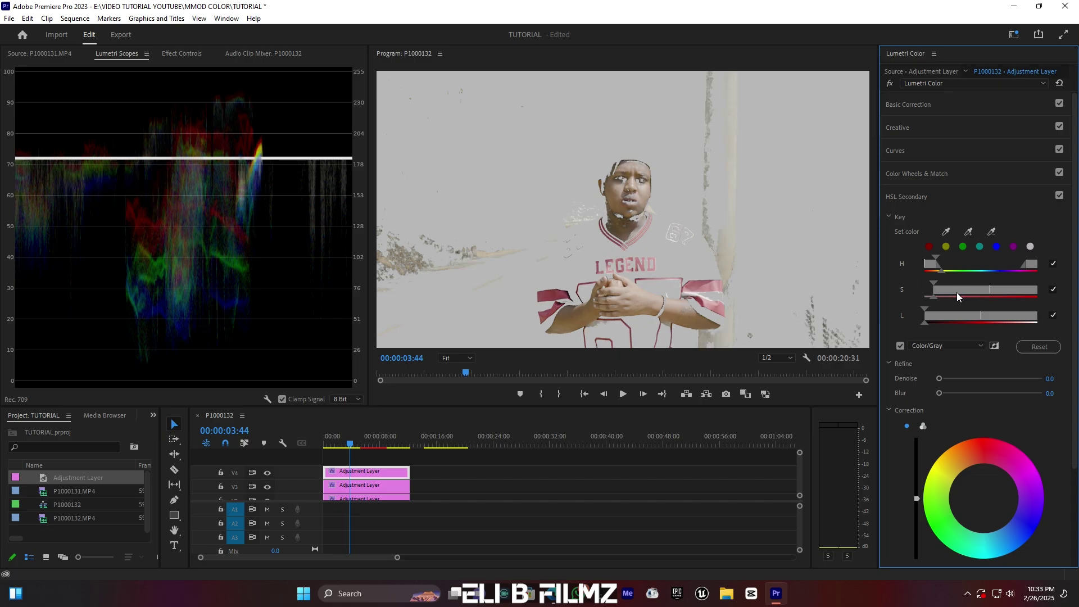
left_click_drag(968, 316, 973, 318)
- Shift the keyed skin tones slightly toward orange-red, set Saturation to 109.8 and Temperature to 5.4, and raise their brightness slightly
left_click_drag(985, 498, 980, 487)
scroll(1059, 527, "down", 5)
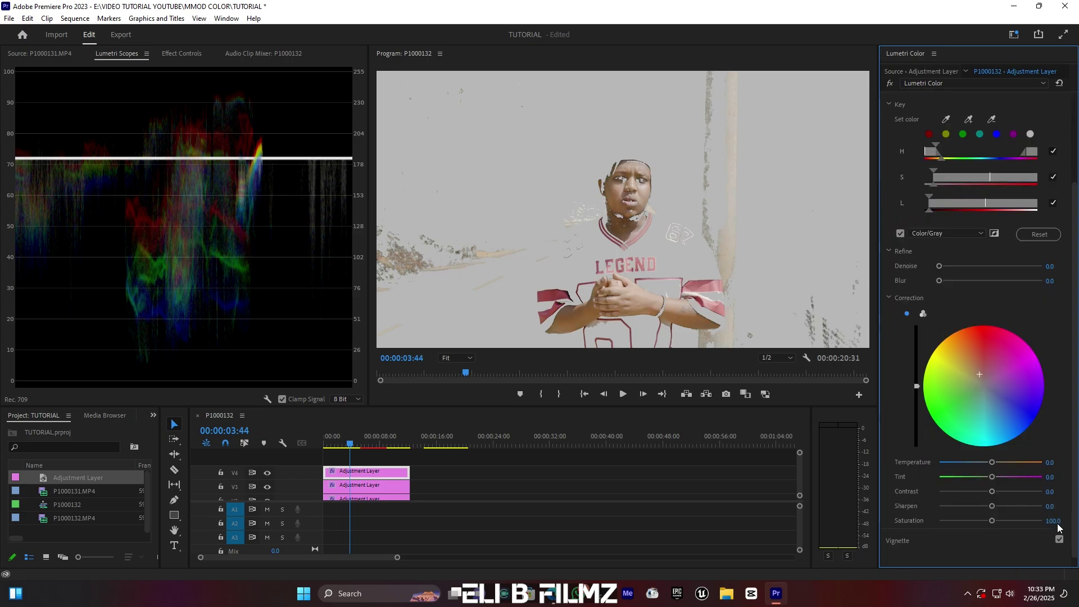
scroll(1045, 511, "down", 1)
left_click_drag(992, 509, 997, 511)
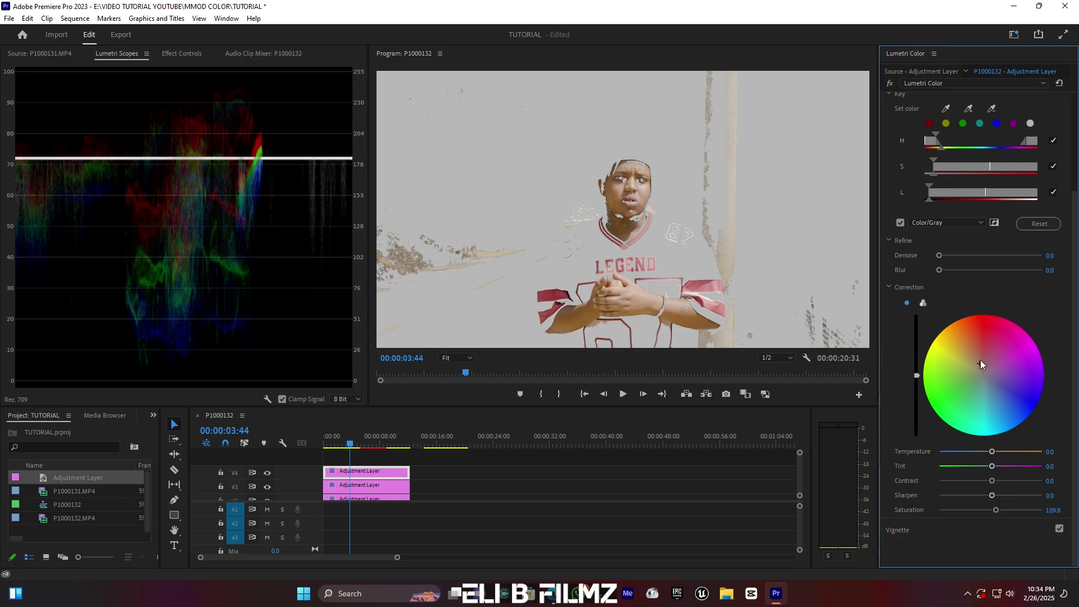
left_click_drag(993, 452, 994, 452)
left_click_drag(917, 375, 917, 373)
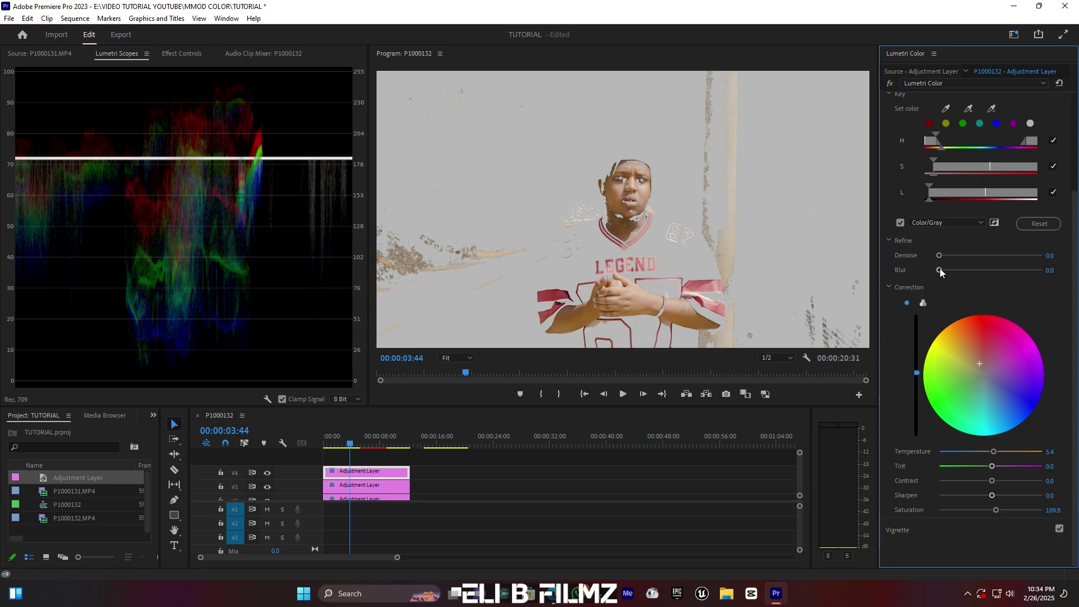
- Set the HSL key's Blur to 3.8 and turn off the mask preview
left_click_drag(940, 270, 949, 271)
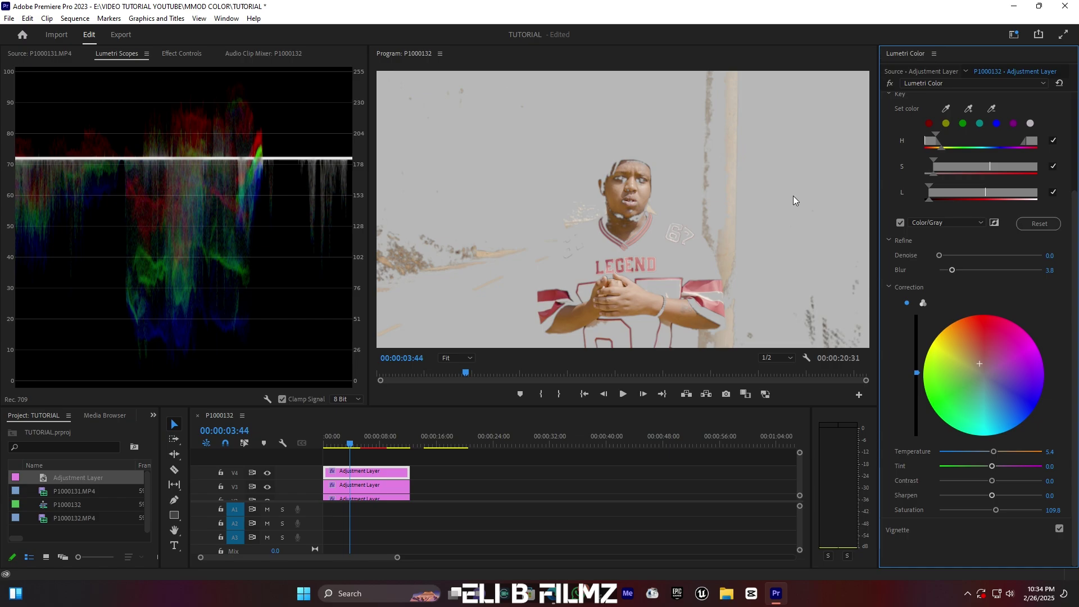
left_click(900, 222)
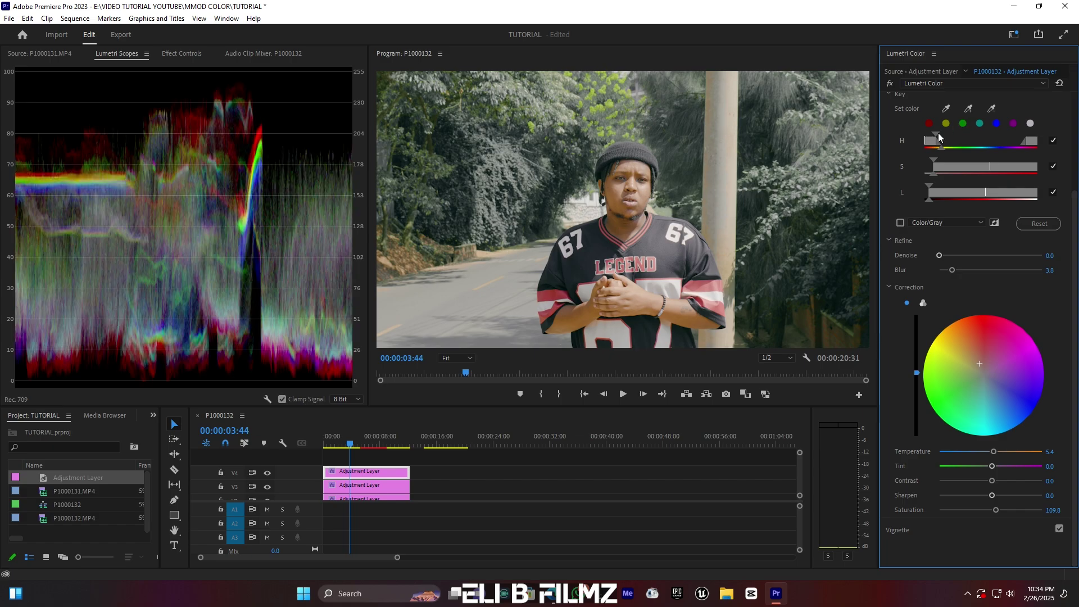
scroll(908, 133, "up", 5)
- In the V4 layer's basic correction, set Temperature to 7.6 and Exposure to -0.2
left_click(913, 104)
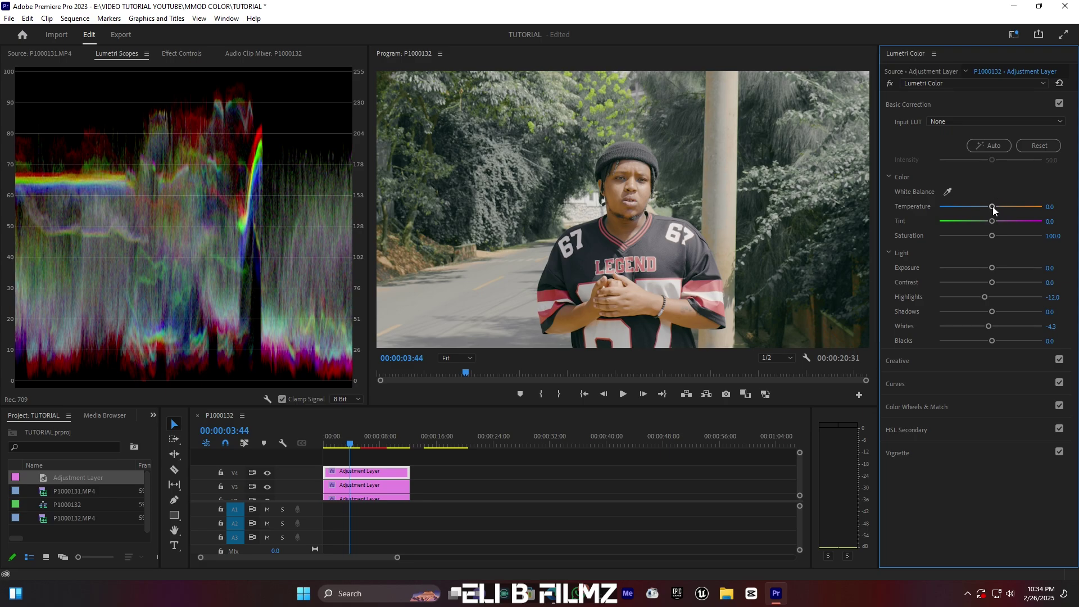
left_click_drag(993, 210, 996, 210)
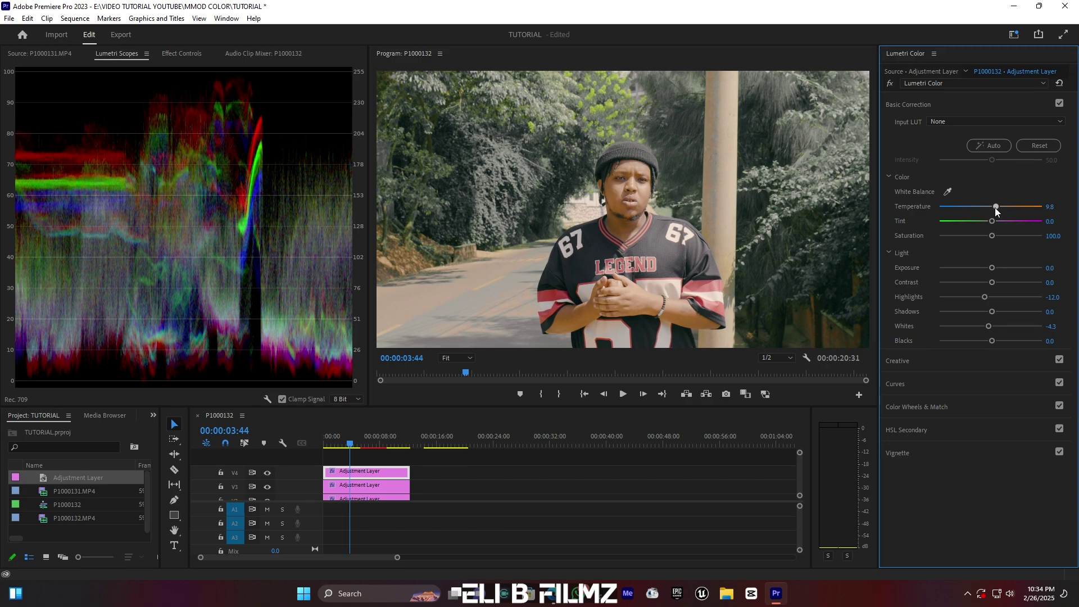
left_click_drag(996, 211, 995, 210)
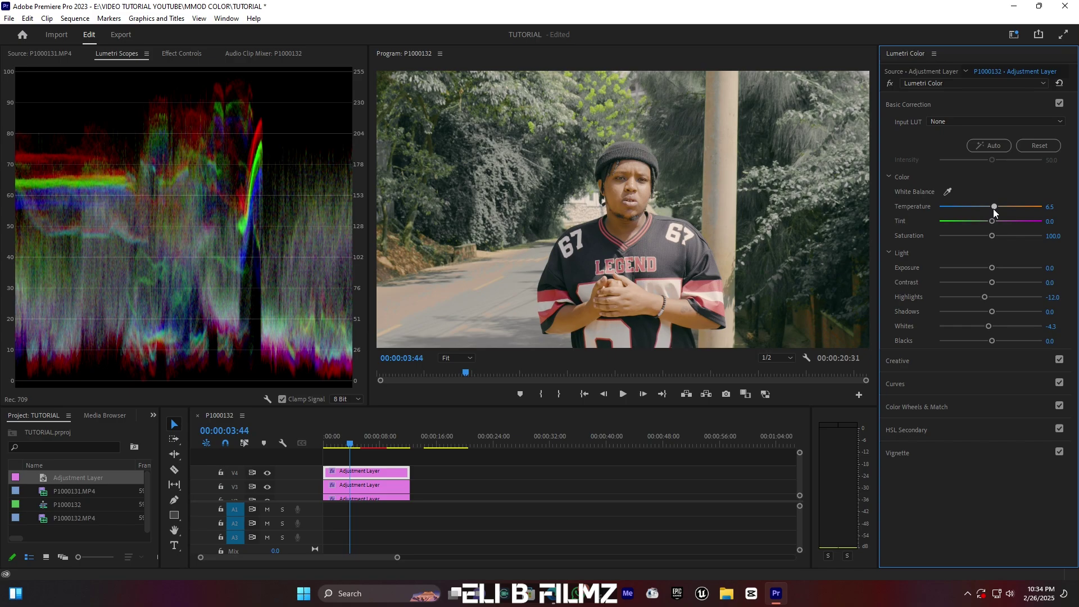
left_click_drag(991, 268, 988, 268)
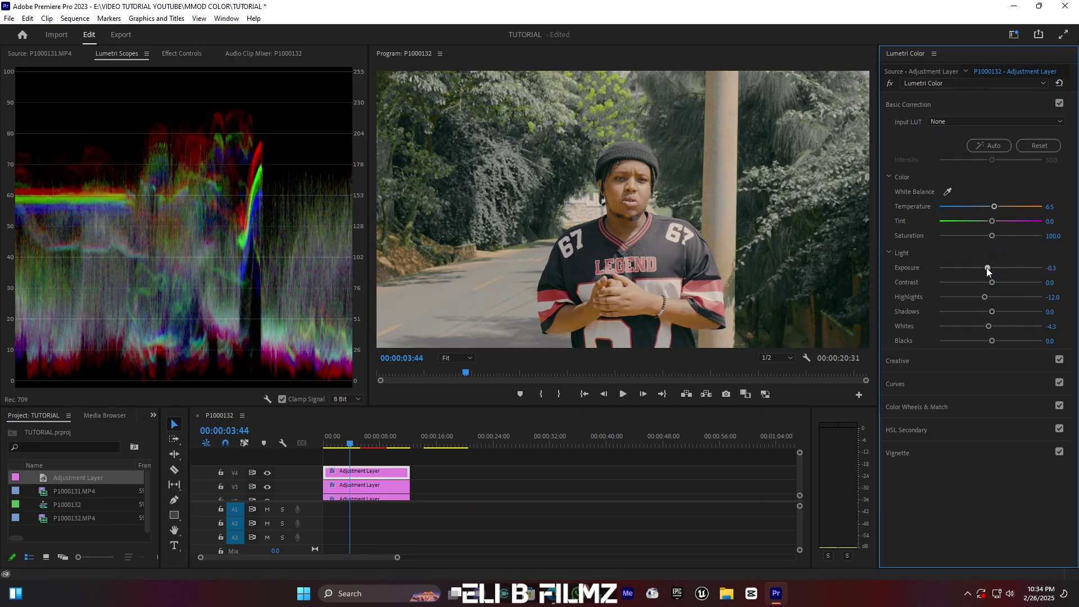
left_click_drag(986, 267, 987, 267)
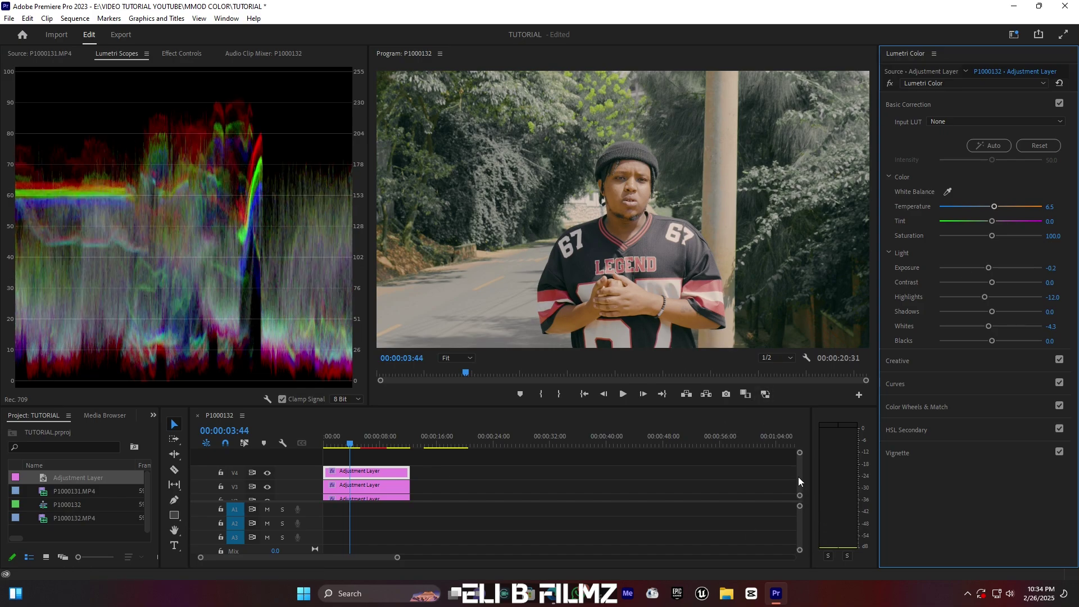
scroll(798, 481, "down", 1)
left_click(994, 208)
left_click_drag(995, 208, 993, 207)
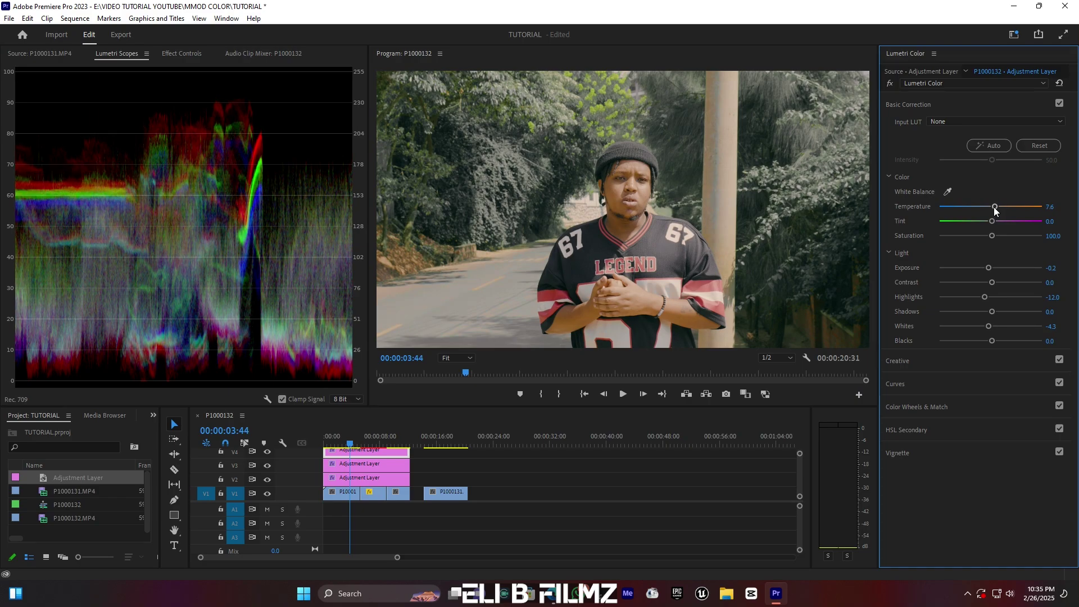
- Compare the shot with the adjustment layer tracks switched off and back on
left_click(800, 468)
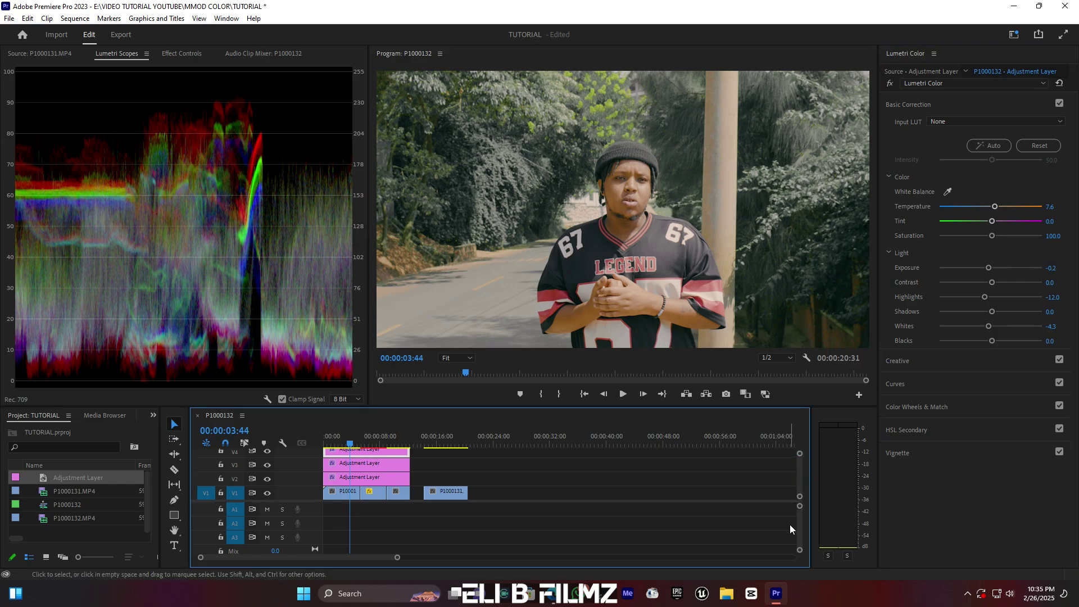
left_click(268, 478)
left_click(267, 465)
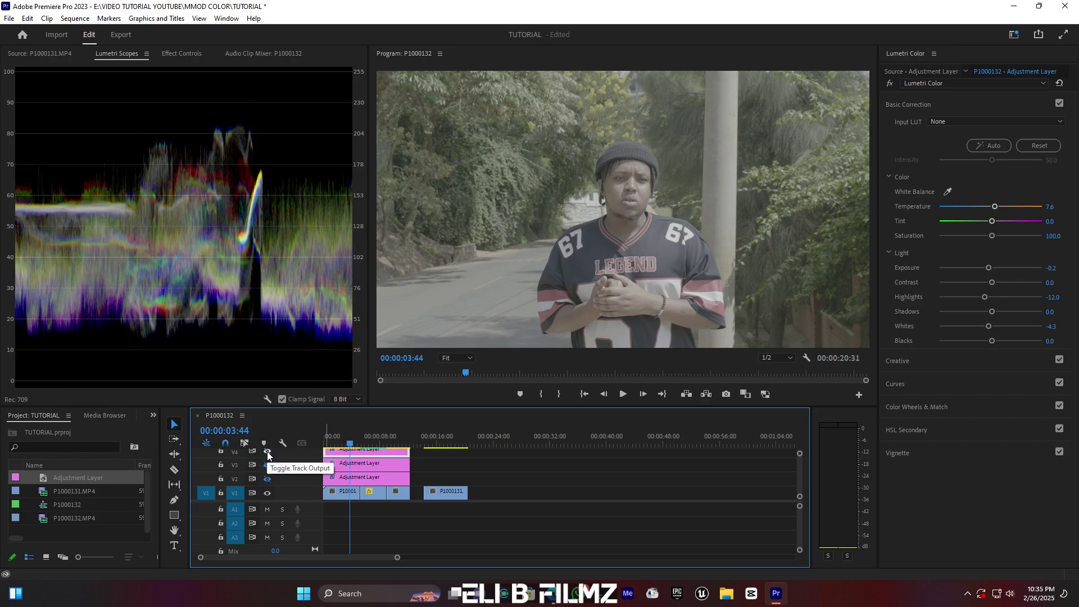
left_click(268, 466)
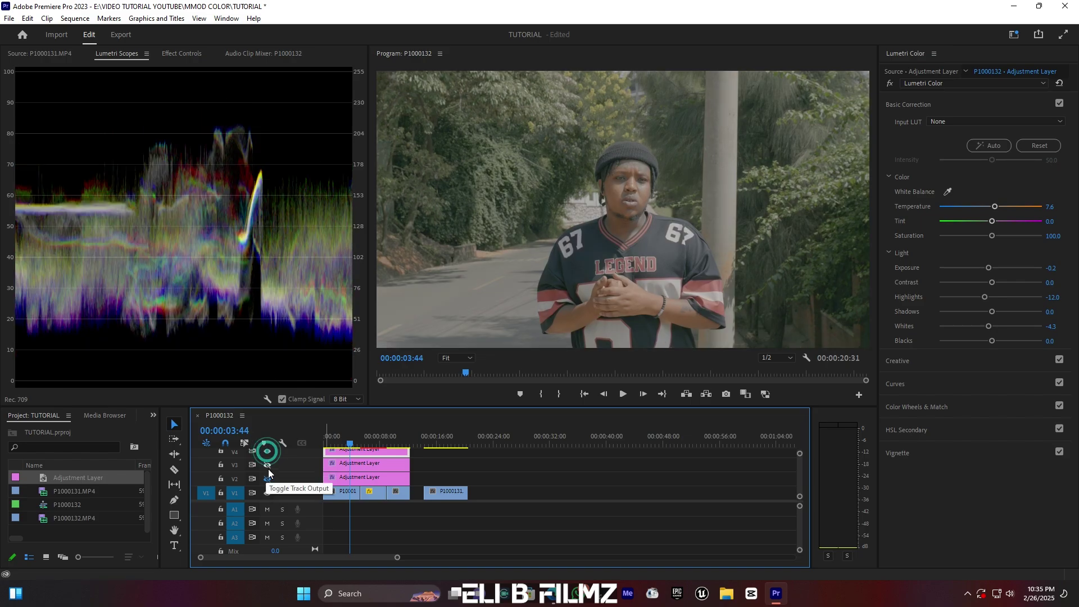
left_click(267, 480)
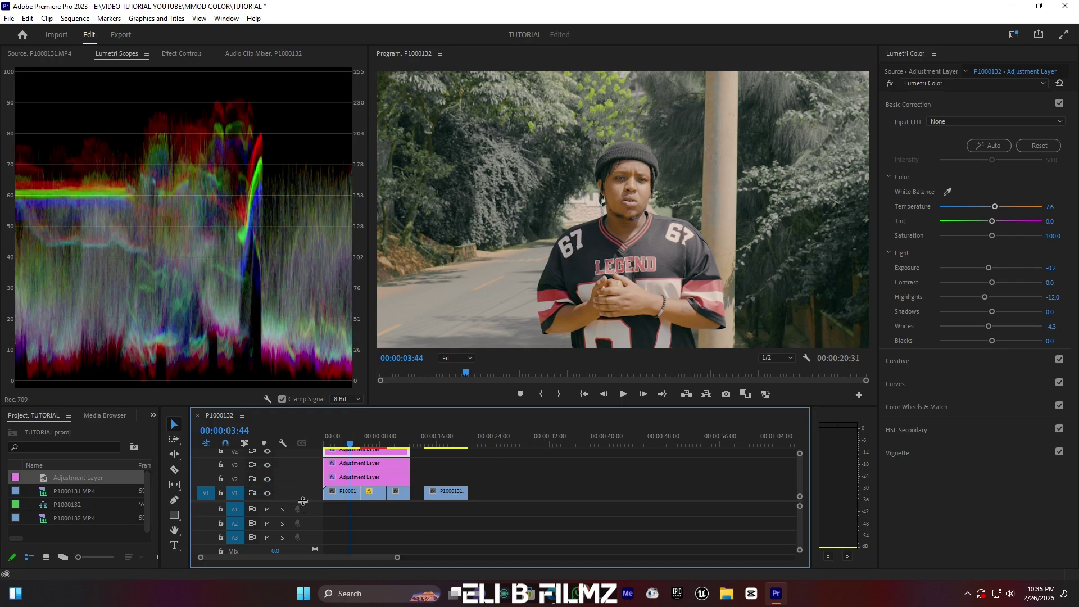
- Enlarge the timeline's video track area to show all three adjustment layers in full
left_click_drag(301, 502, 302, 533)
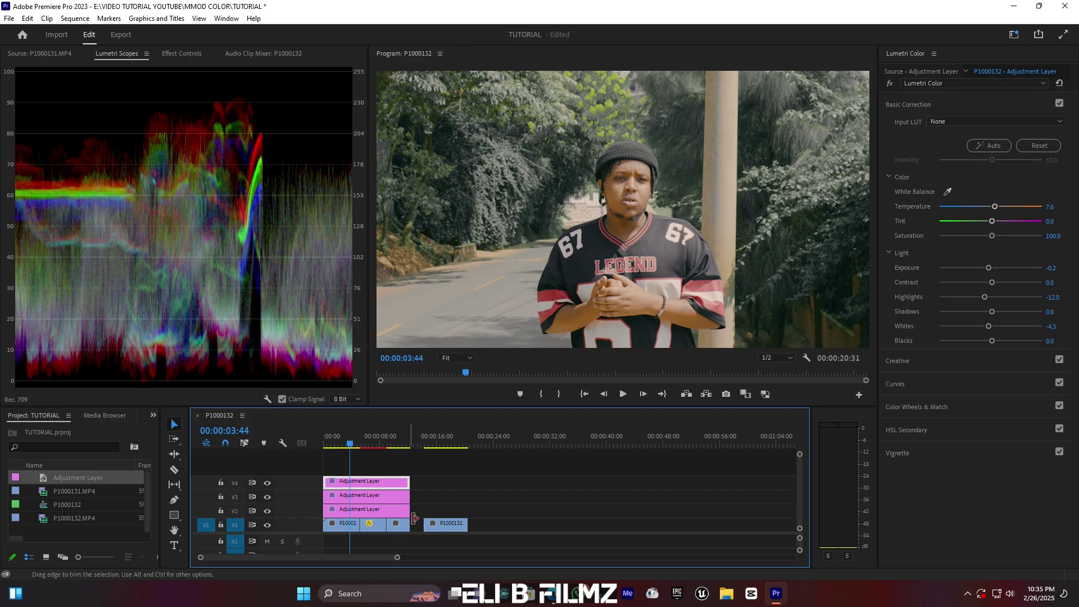
left_click_drag(442, 489, 395, 510)
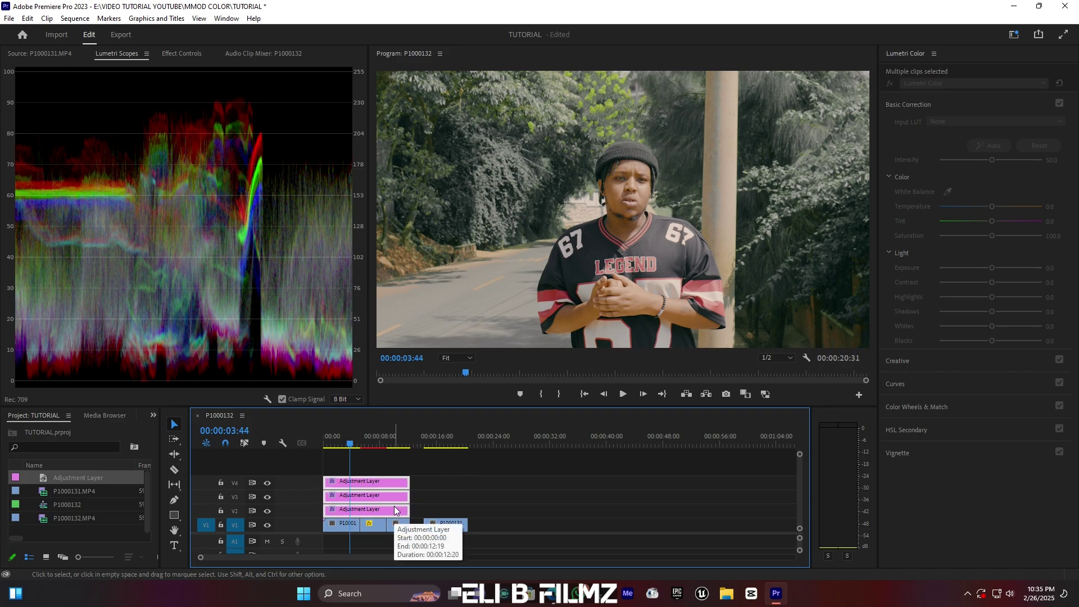
left_click(474, 494)
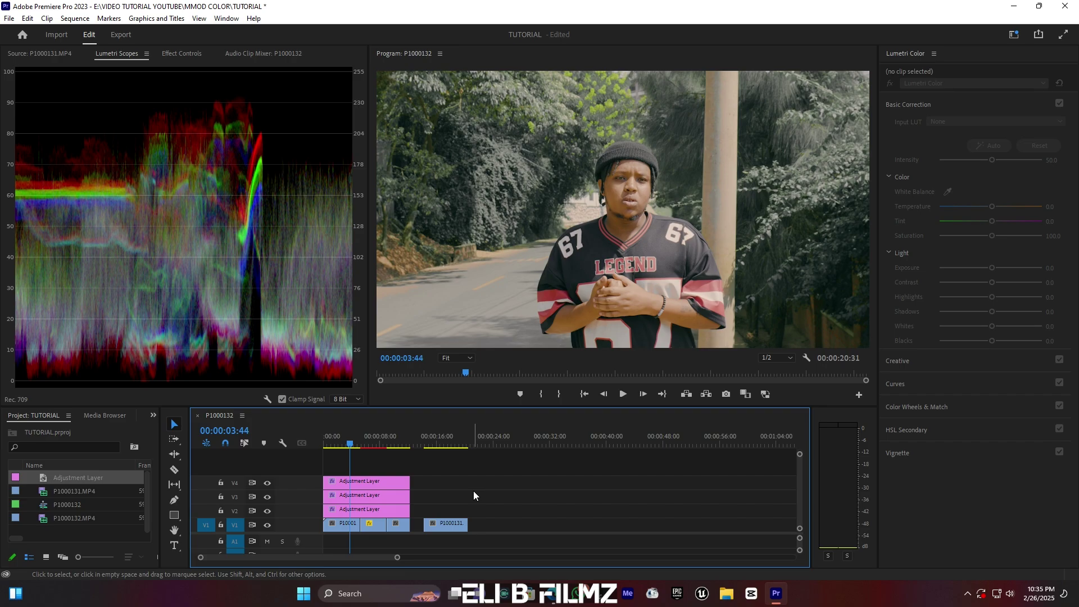
- With the mask shown, widen the hue and saturation ranges of the V4 layer's HSL key, then hide the mask again
left_click(376, 483)
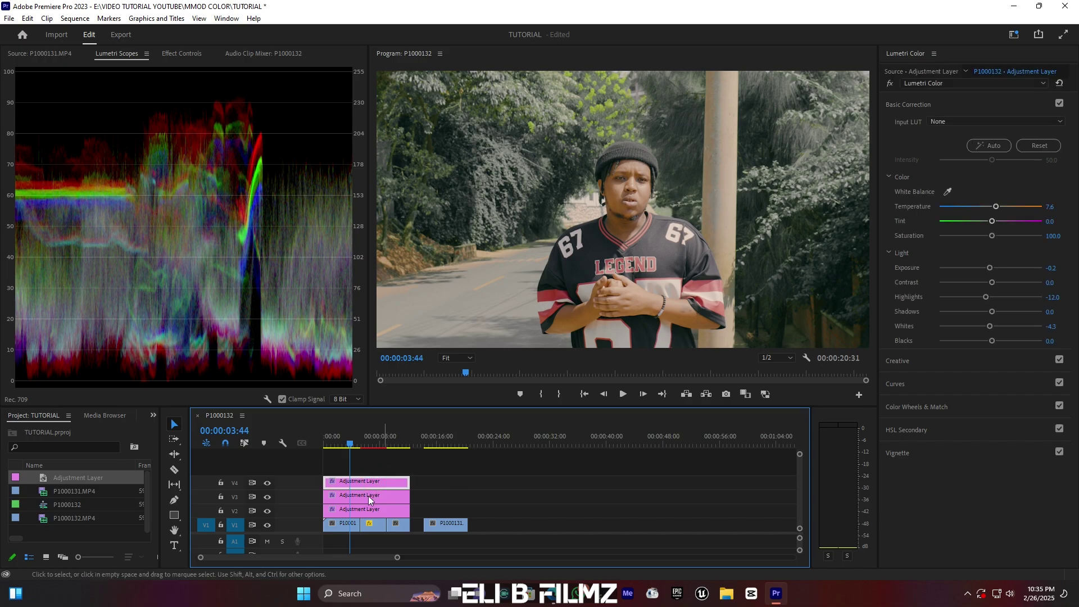
left_click(923, 102)
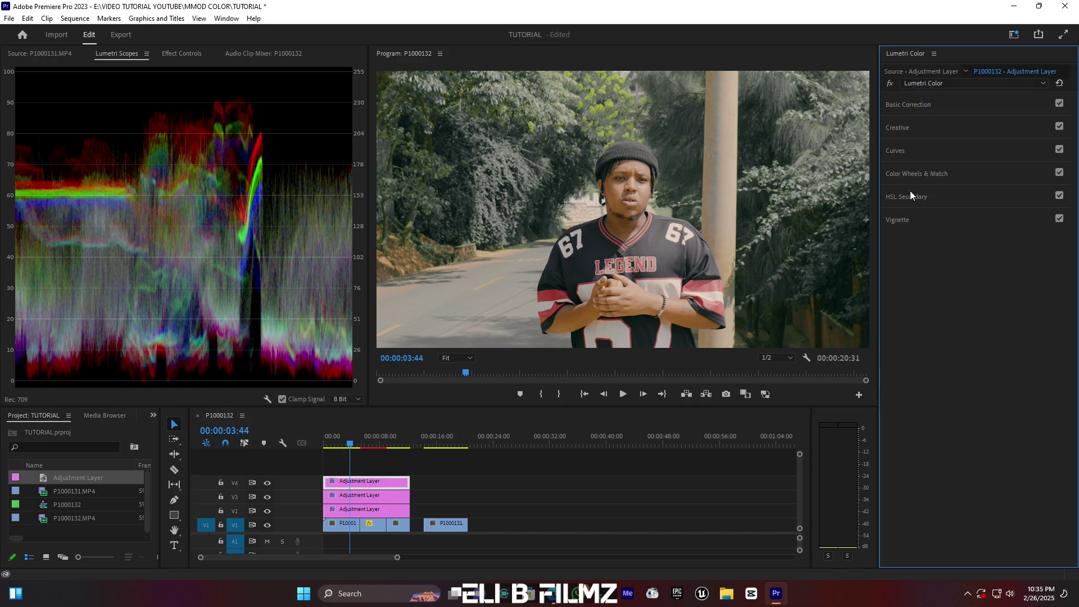
left_click(909, 192)
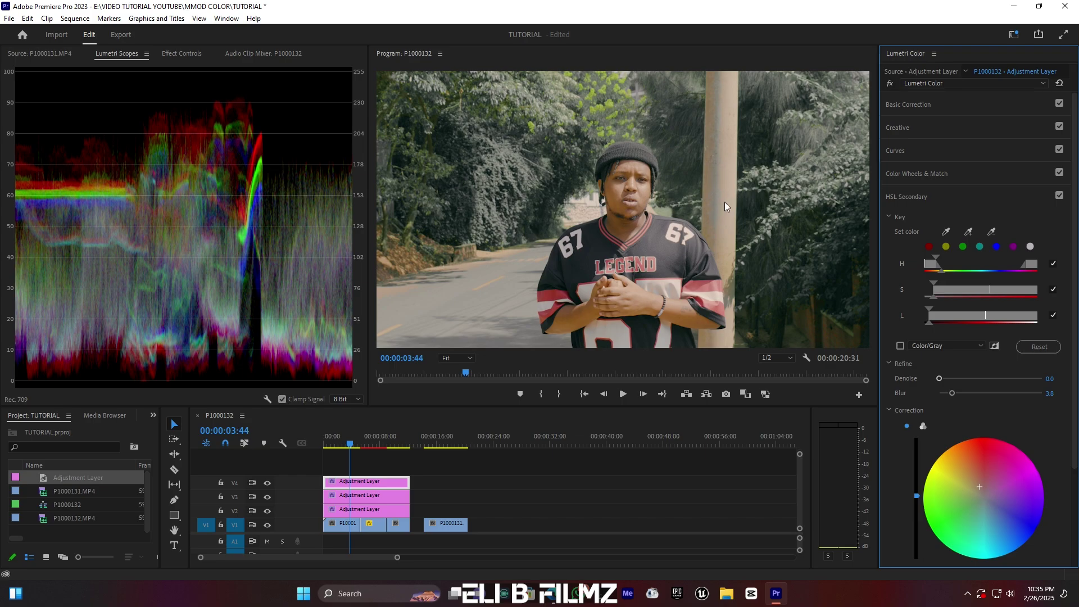
left_click(900, 345)
left_click_drag(935, 256, 939, 258)
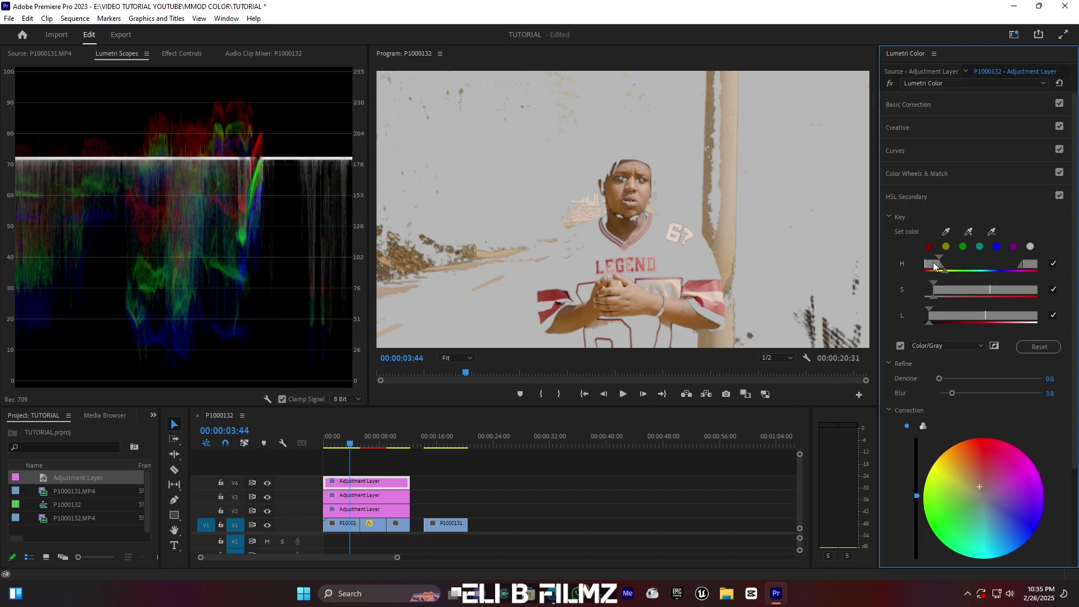
left_click(934, 265)
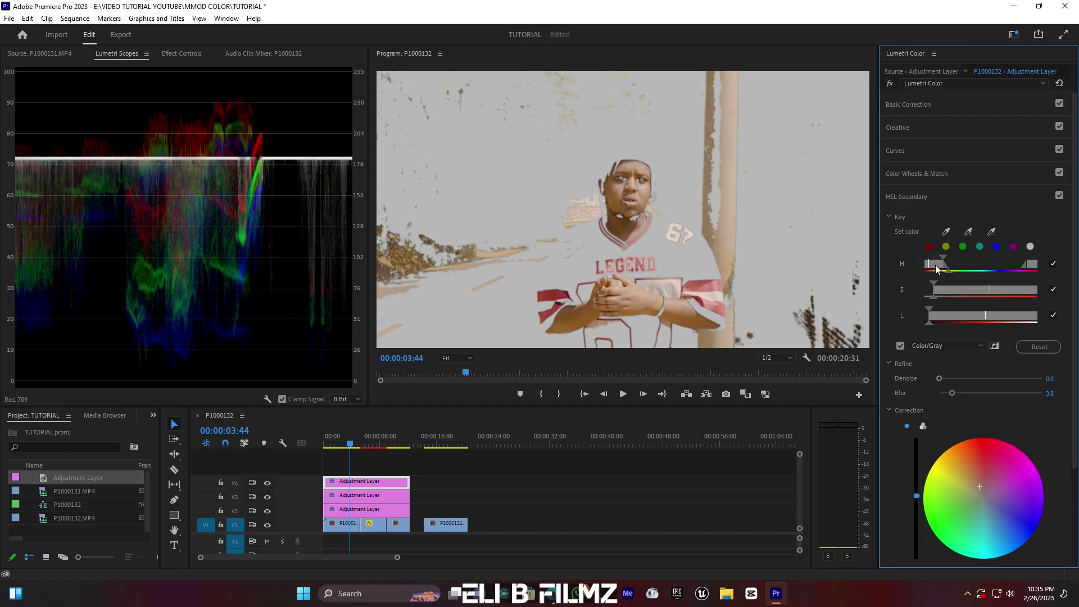
left_click_drag(935, 270, 933, 270)
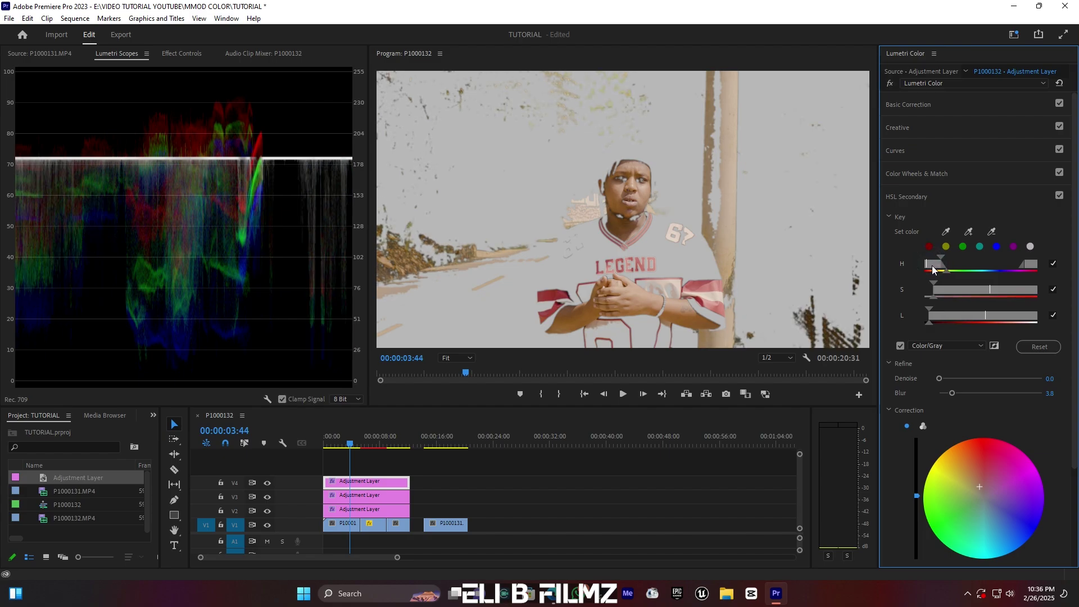
left_click_drag(960, 293, 957, 293)
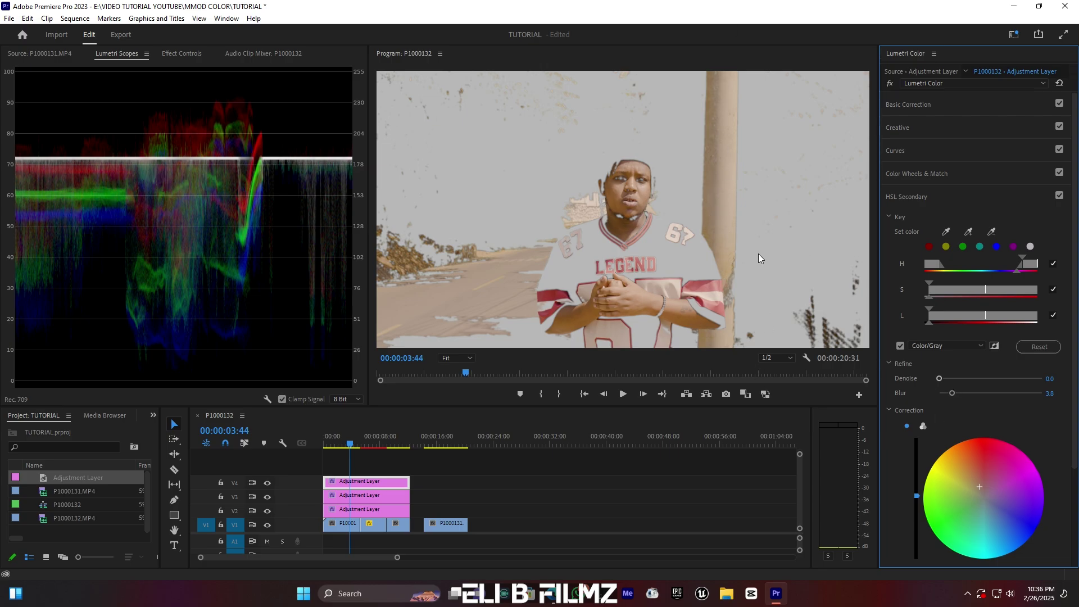
left_click(900, 346)
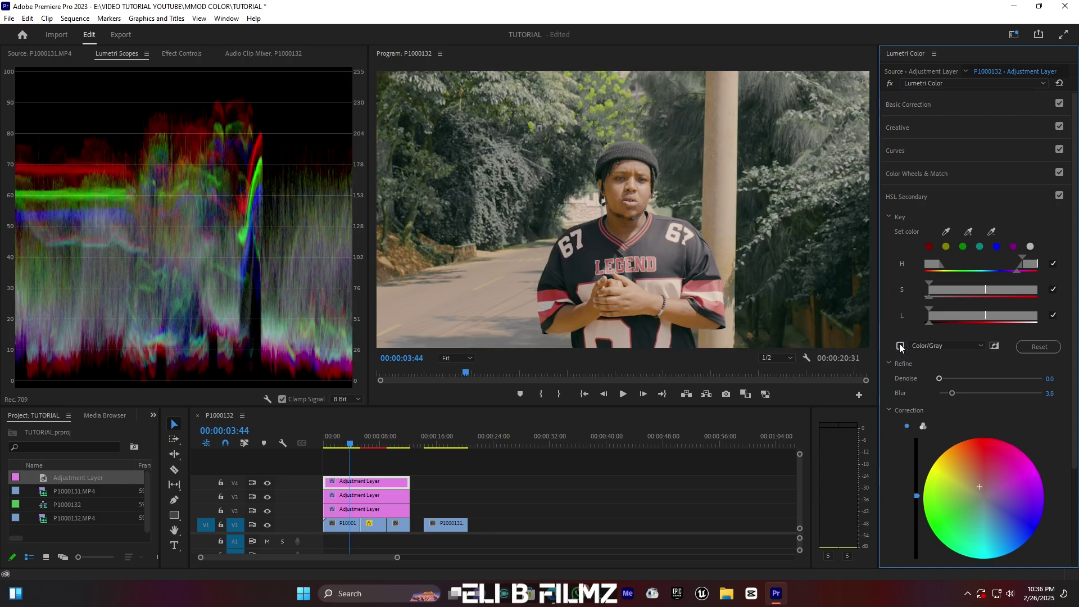
- Duplicate the three stacked adjustment layers above the P1000131 clip, keeping the originals over the P1000132 clips
left_click_drag(448, 465, 362, 514)
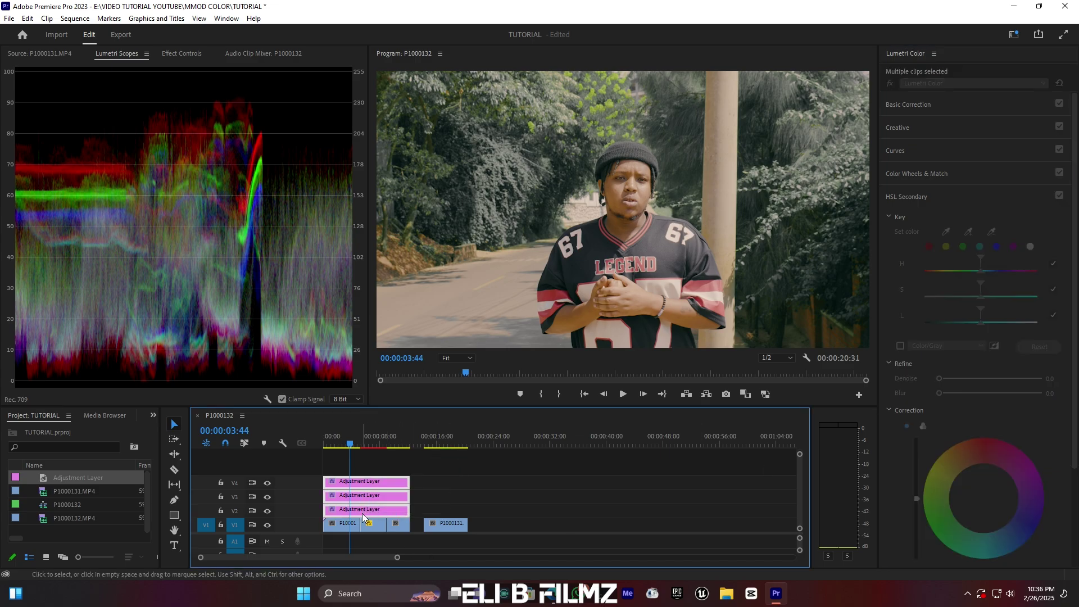
key("space")
left_click_drag(365, 515, 450, 507)
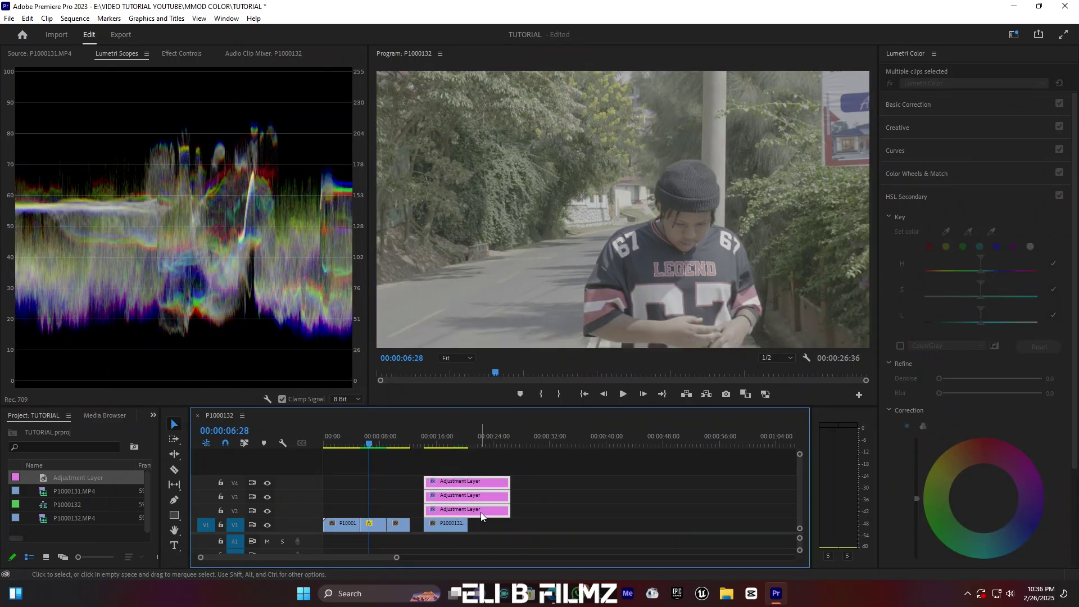
left_click_drag(478, 512, 380, 511)
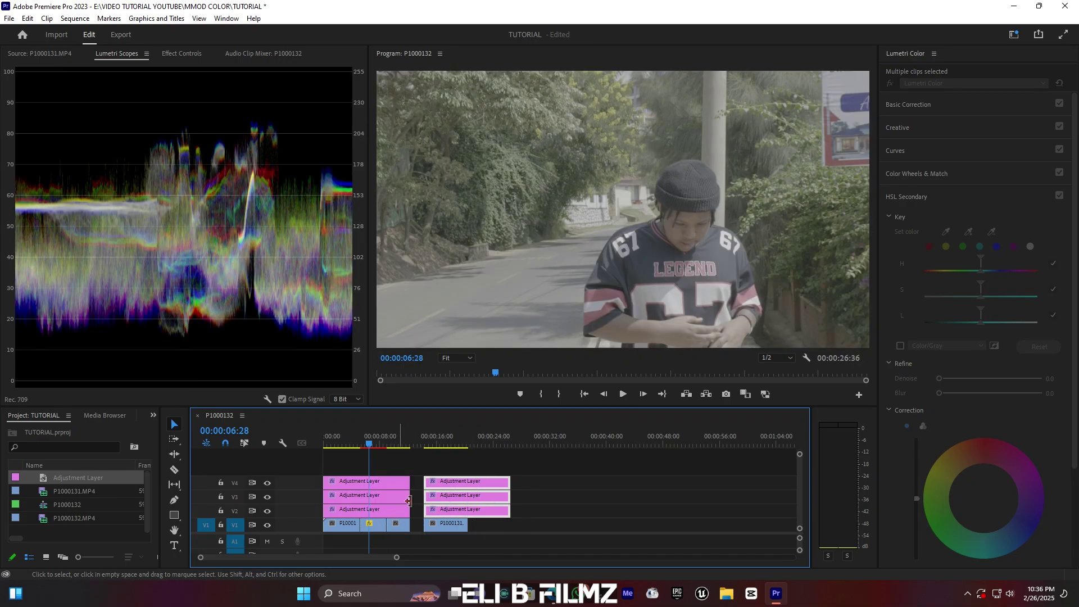
- Preview the P1000131 clip with the V4 track hidden, and delete the V4 adjustment layer above that clip
left_click(454, 444)
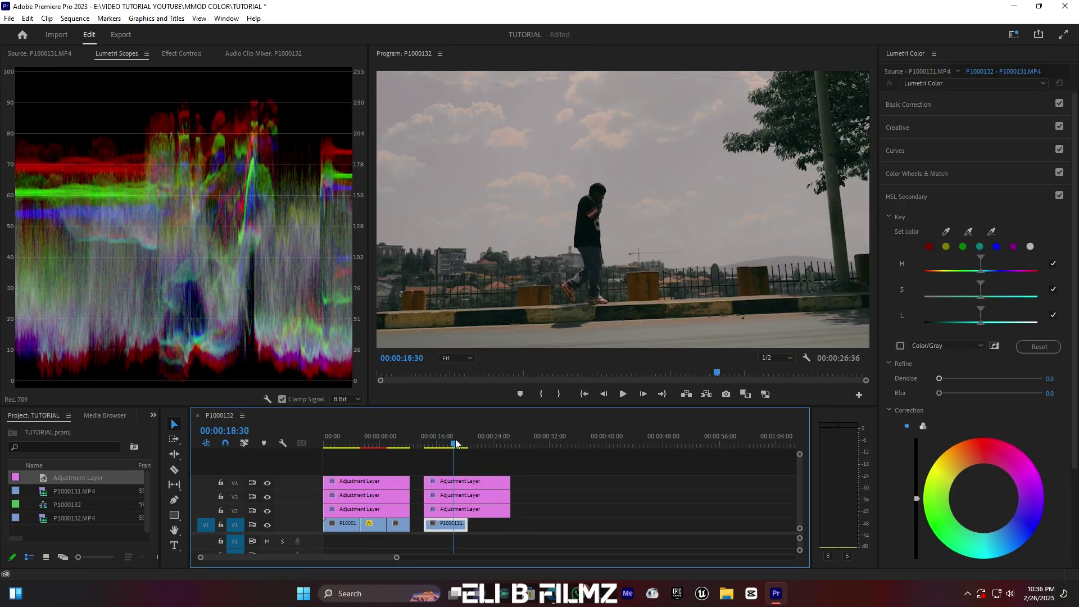
left_click(468, 483)
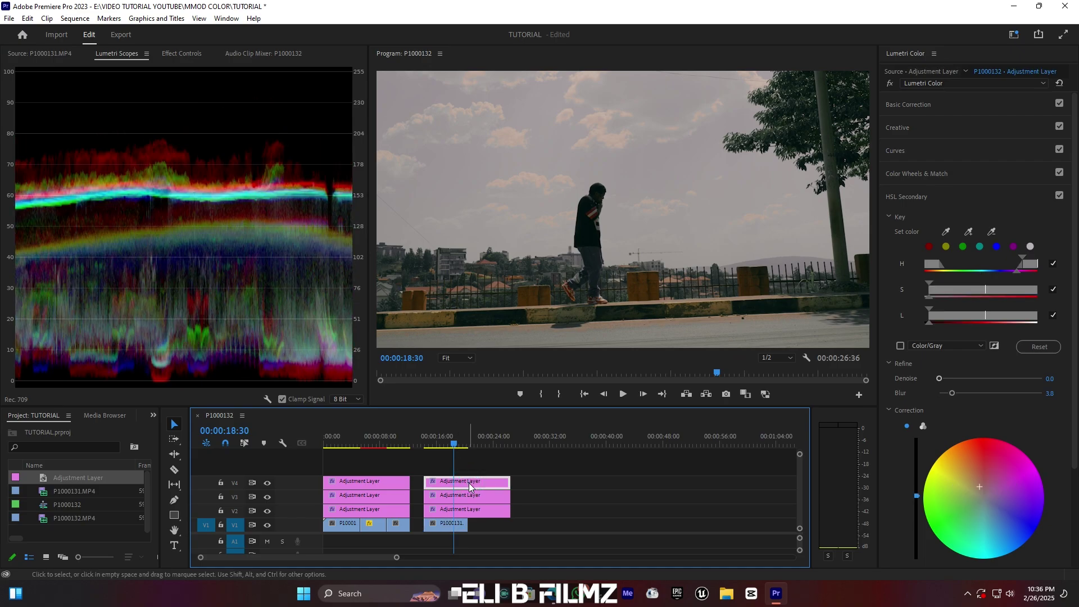
left_click(268, 483)
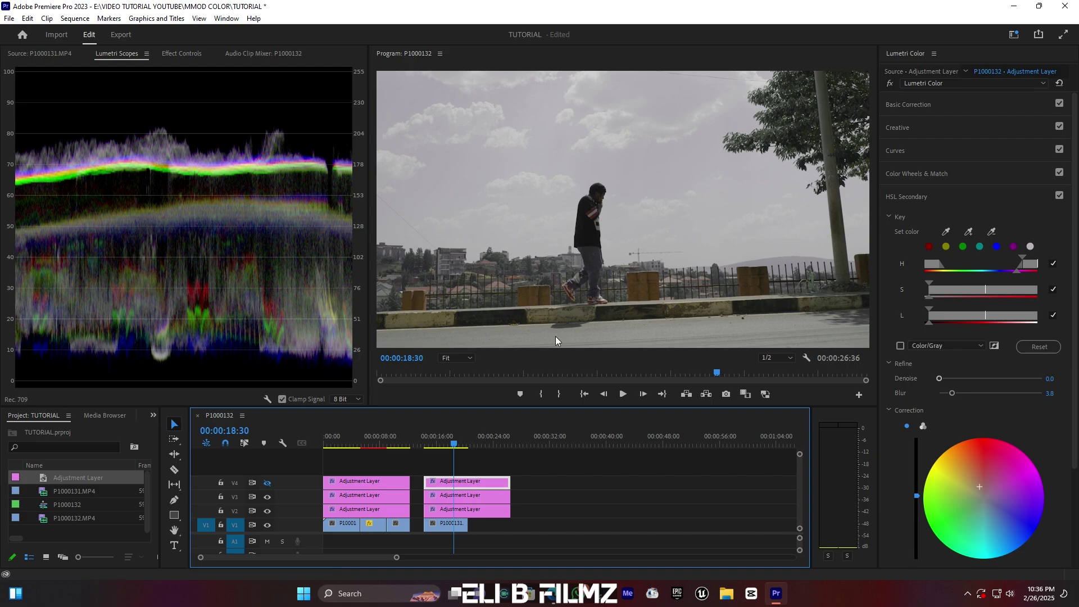
left_click_drag(479, 462, 502, 486)
key("Delete")
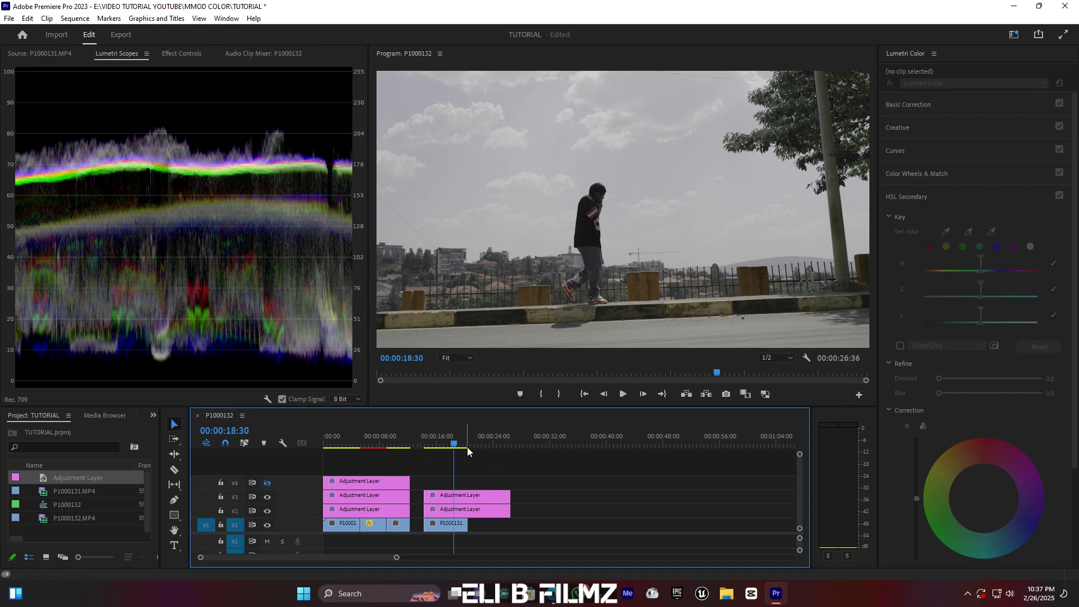
- Go back to the first P1000132 clip and make the V4 track visible again
left_click(403, 445)
left_click_drag(403, 446, 350, 437)
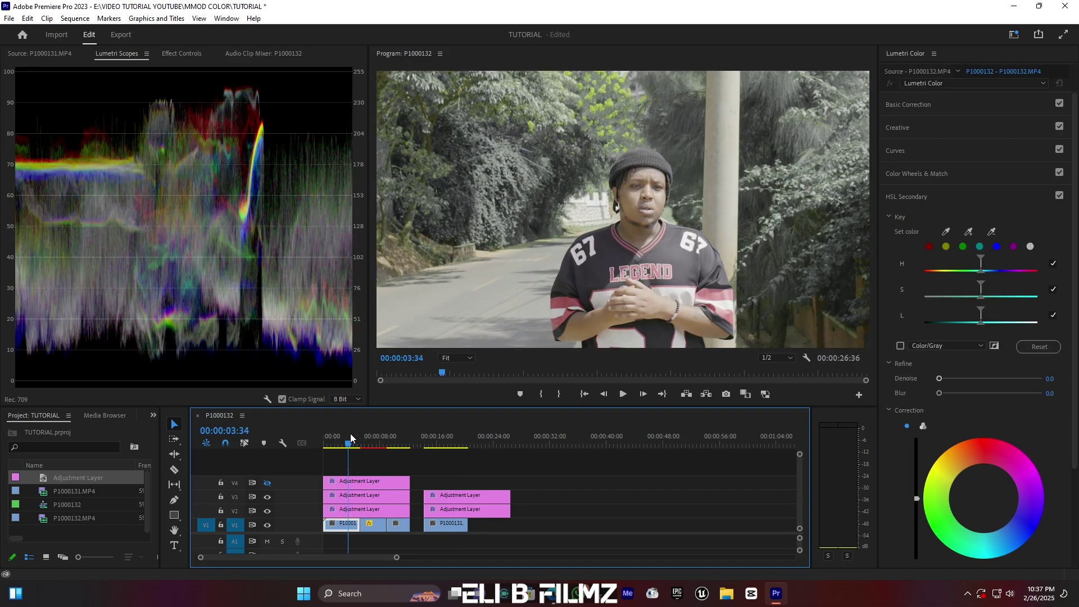
left_click(268, 482)
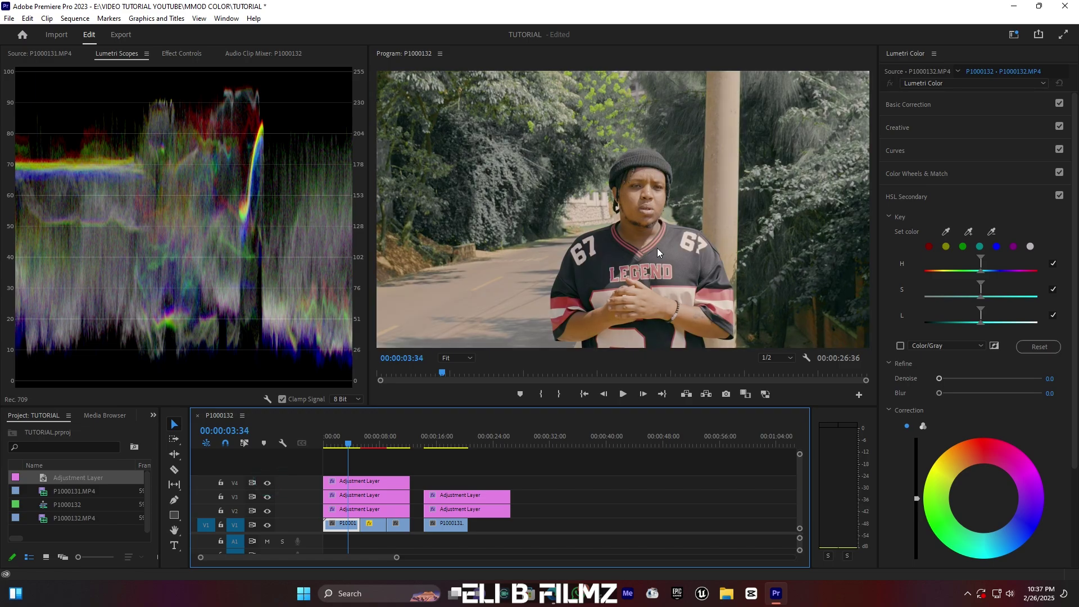
- Trim the V2 and V3 adjustment layers above the P1000131 clip to end where the clip ends
left_click(442, 444)
left_click_drag(480, 470, 467, 503)
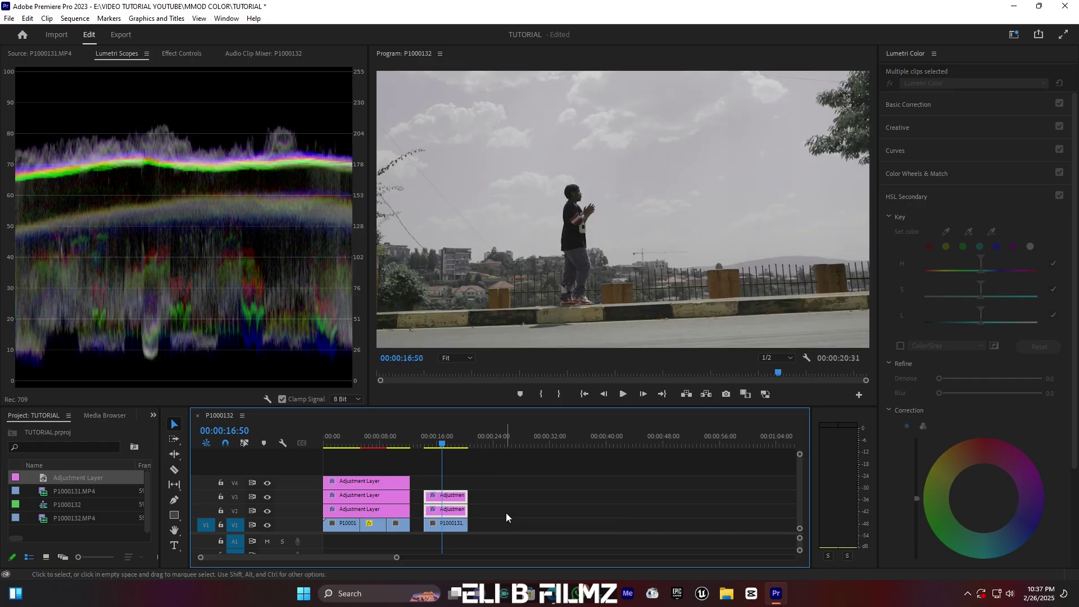